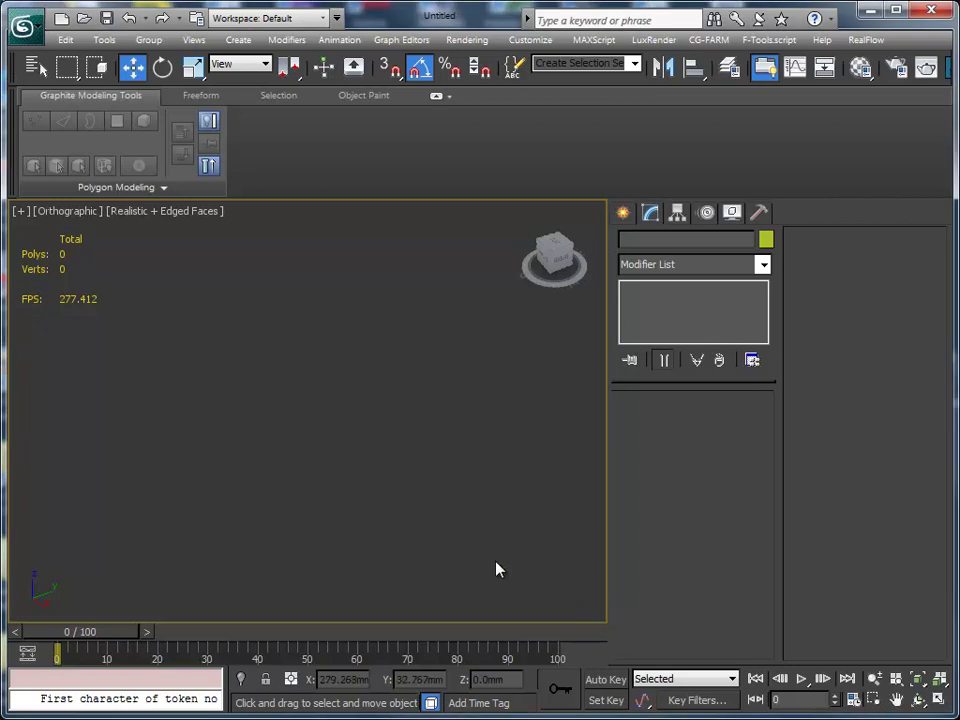
- Draw a circle spline of about 87.3 mm radius in the front view, then orbit to an angled view
key(t)
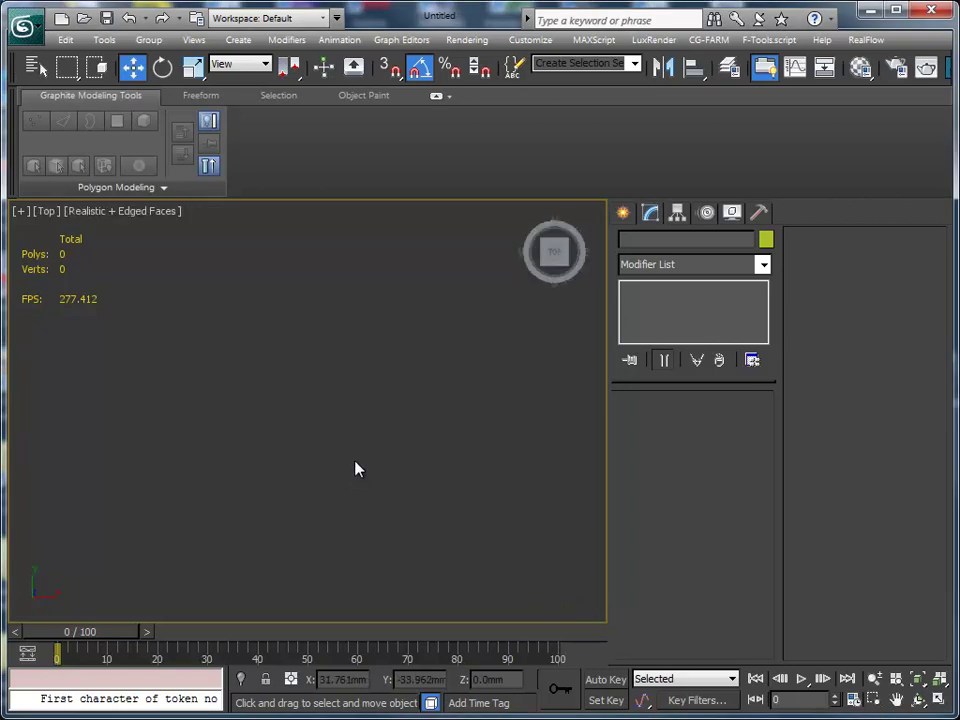
key(f)
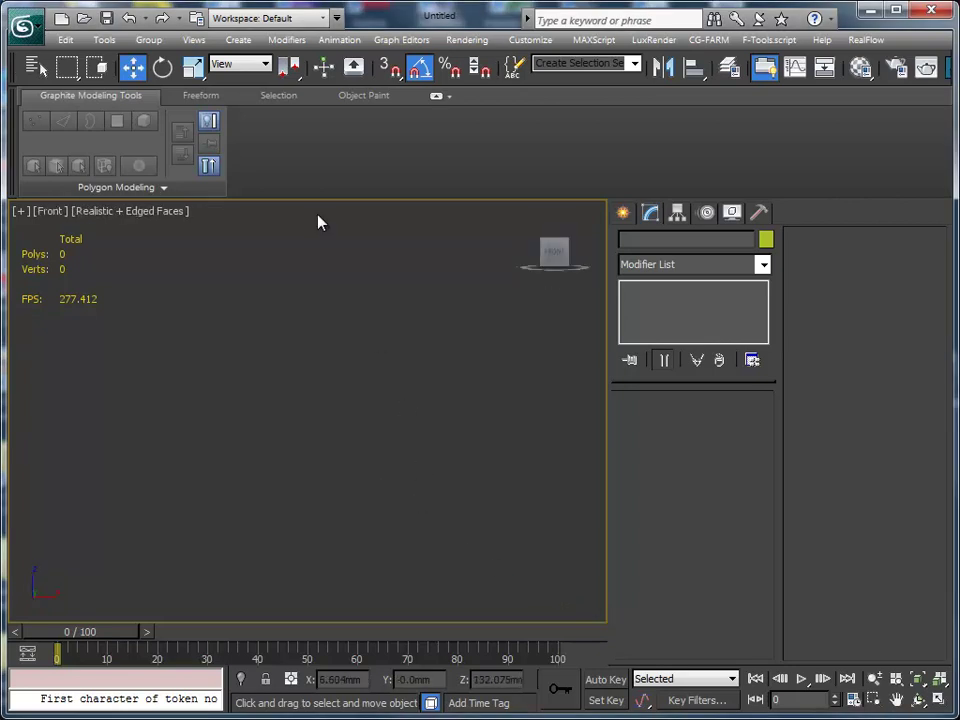
click(239, 40)
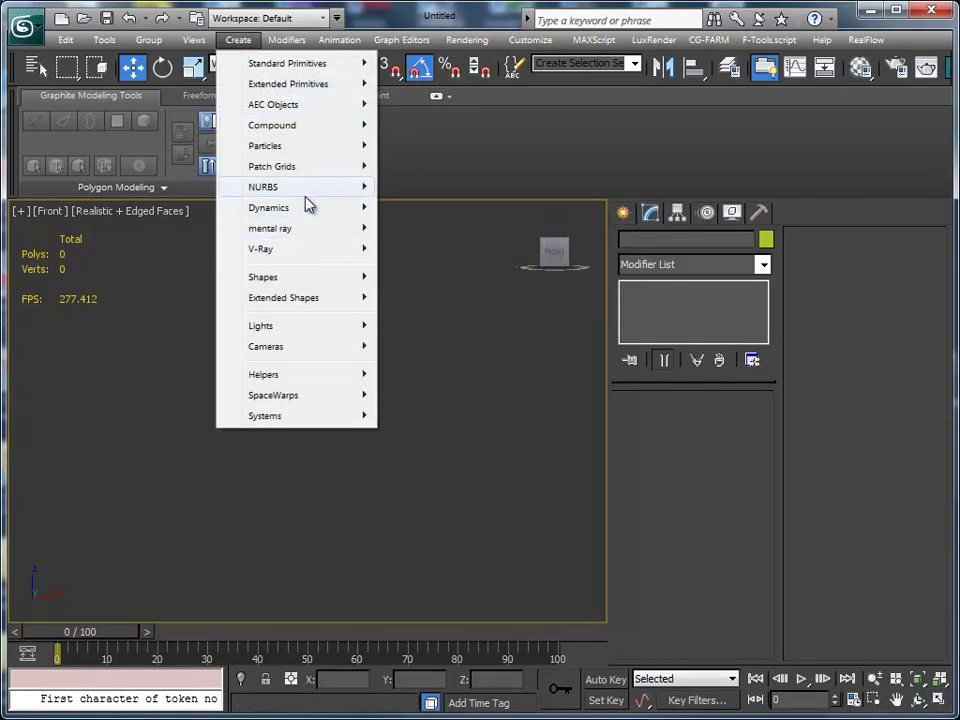
mouse_move(263, 277)
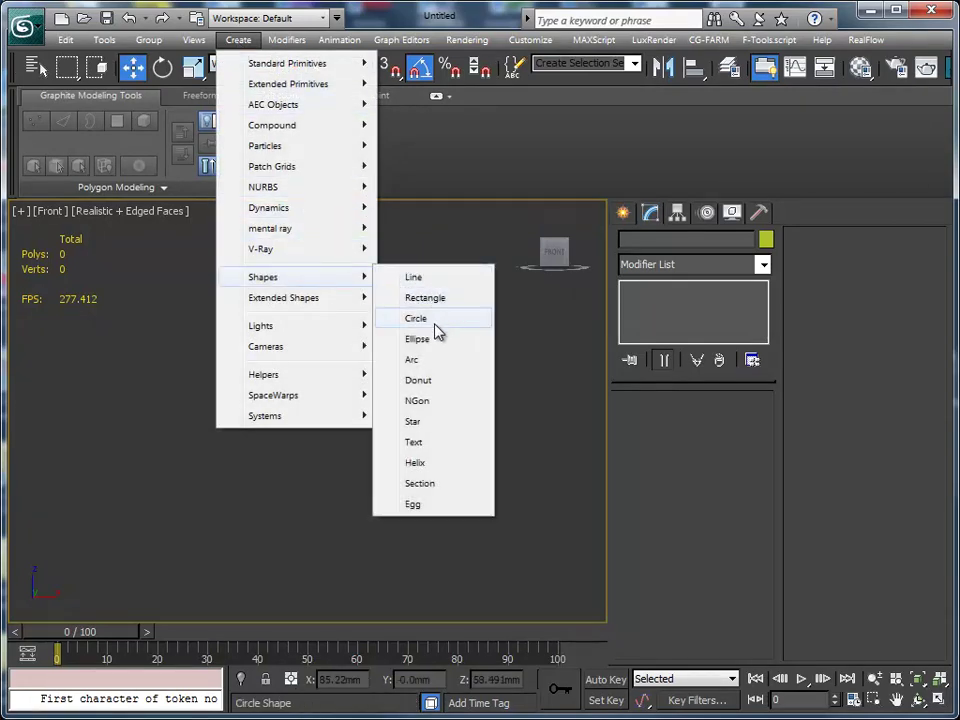
click(435, 322)
drag(297, 430, 350, 311)
mouse_move(412, 403)
alt+middle_down()
mouse_move(298, 476)
mouse_move(382, 456)
mouse_move(497, 383)
alt+middle_up()
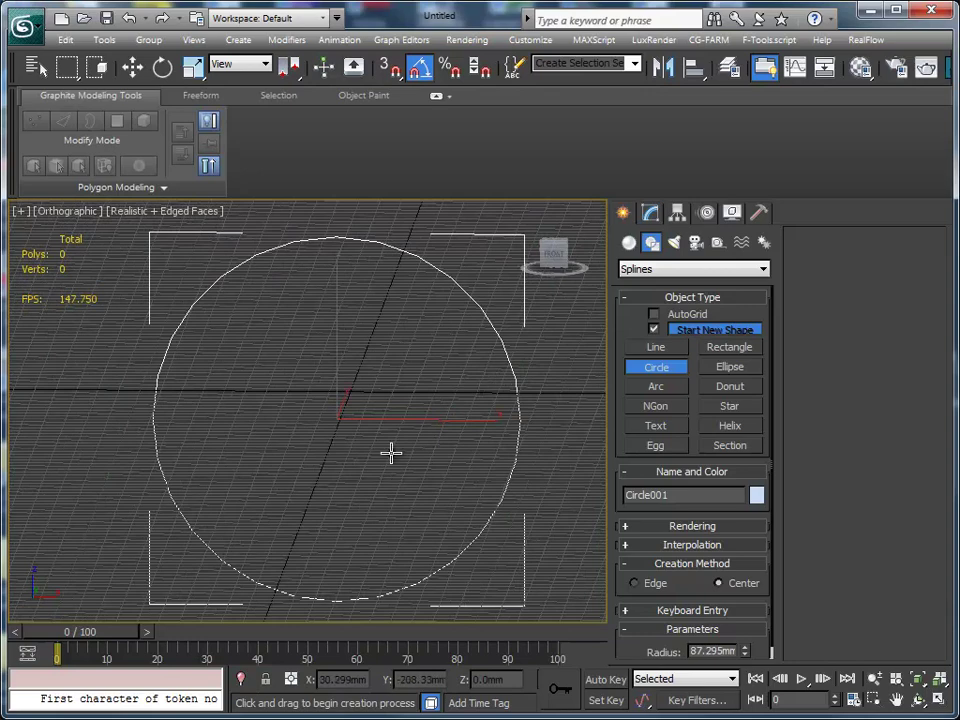
- Centre Circle001 on the world origin by setting its X position to 0
key(w)
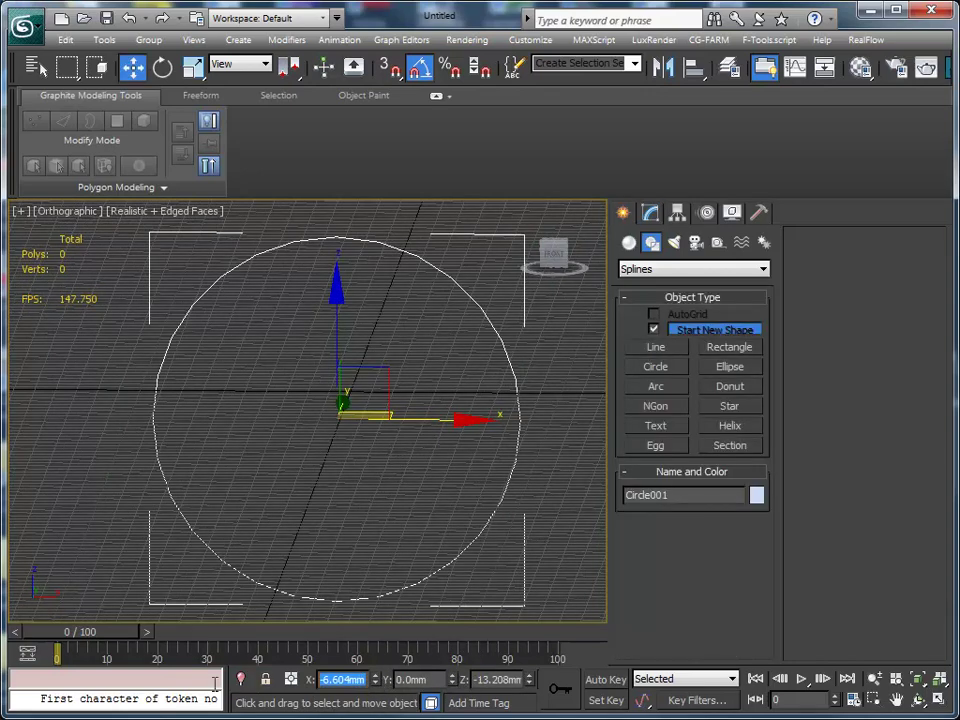
text(0)
key(Tab)
key(Tab)
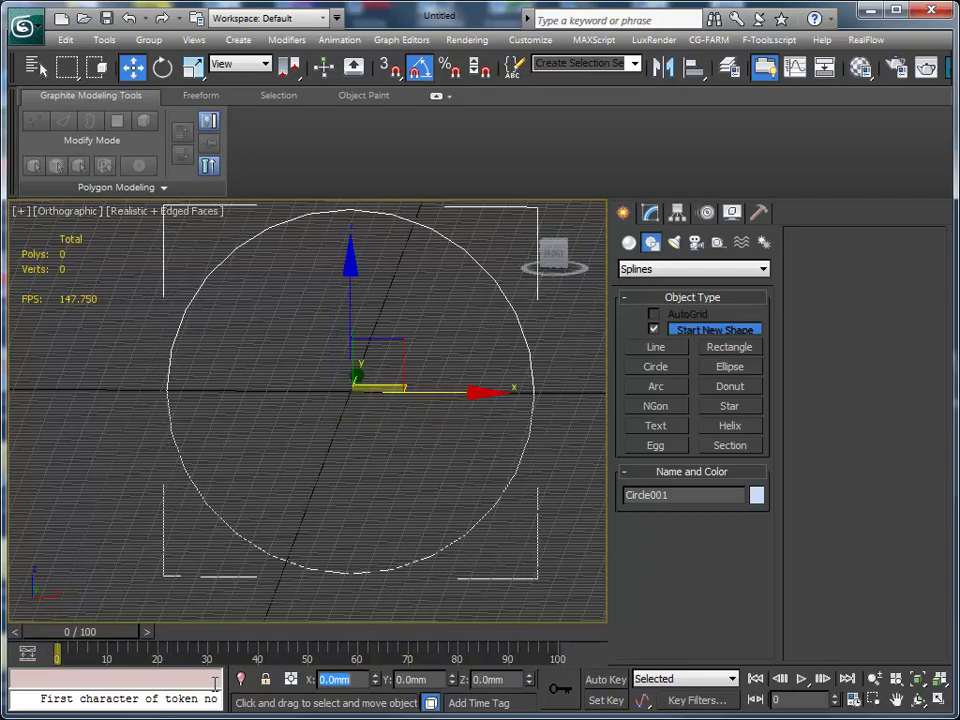
right_click(315, 467)
click(401, 495)
- Hide the grid, narrow the command panel and collapse the ribbon to enlarge the viewport
mouse_move(401, 495)
alt+middle_down()
mouse_move(353, 509)
mouse_move(336, 501)
mouse_move(273, 525)
mouse_move(296, 531)
alt+middle_up()
key(g)
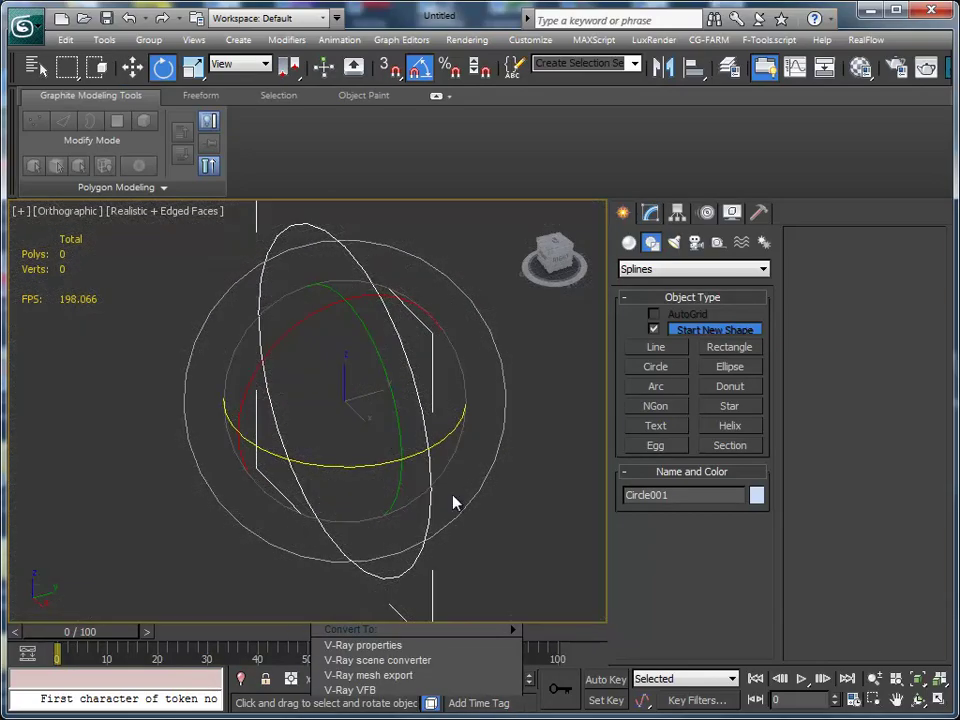
drag(745, 386, 815, 383)
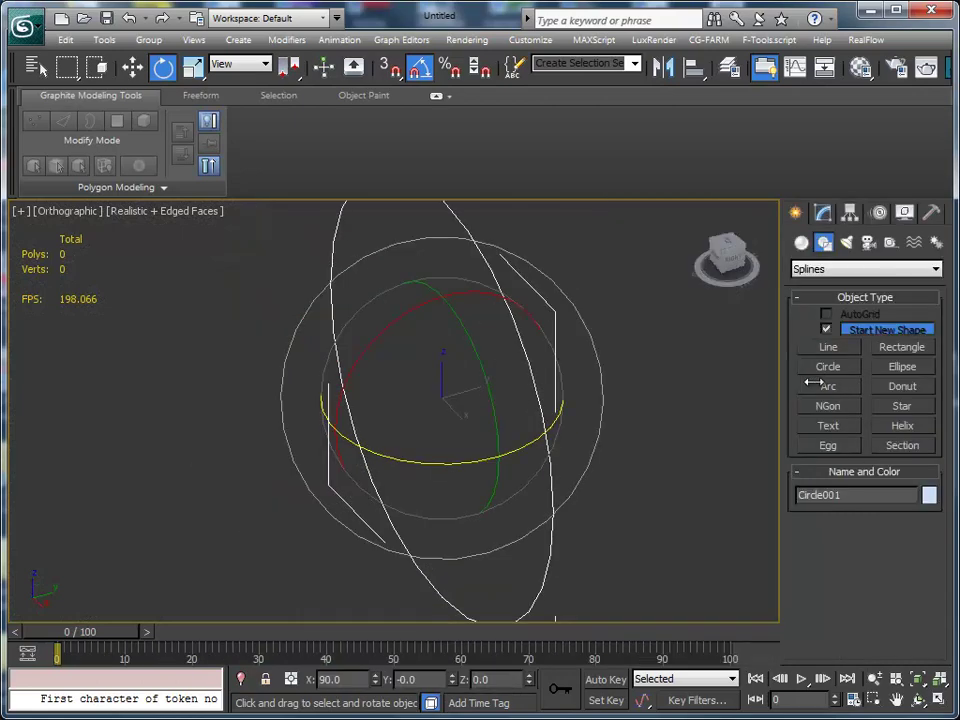
click(764, 66)
middle_drag(557, 288, 576, 330)
- Create a 4×4-segment plane about 147.8 × 174.0 mm and move it to Y 0 beneath the circle
key(g)
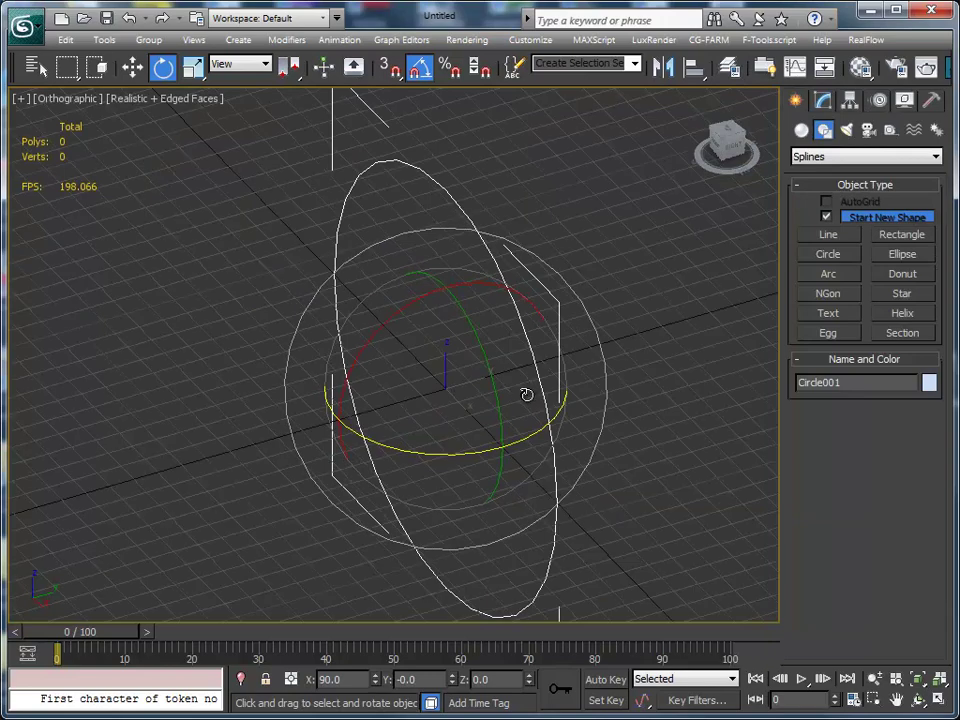
click(236, 42)
mouse_move(287, 63)
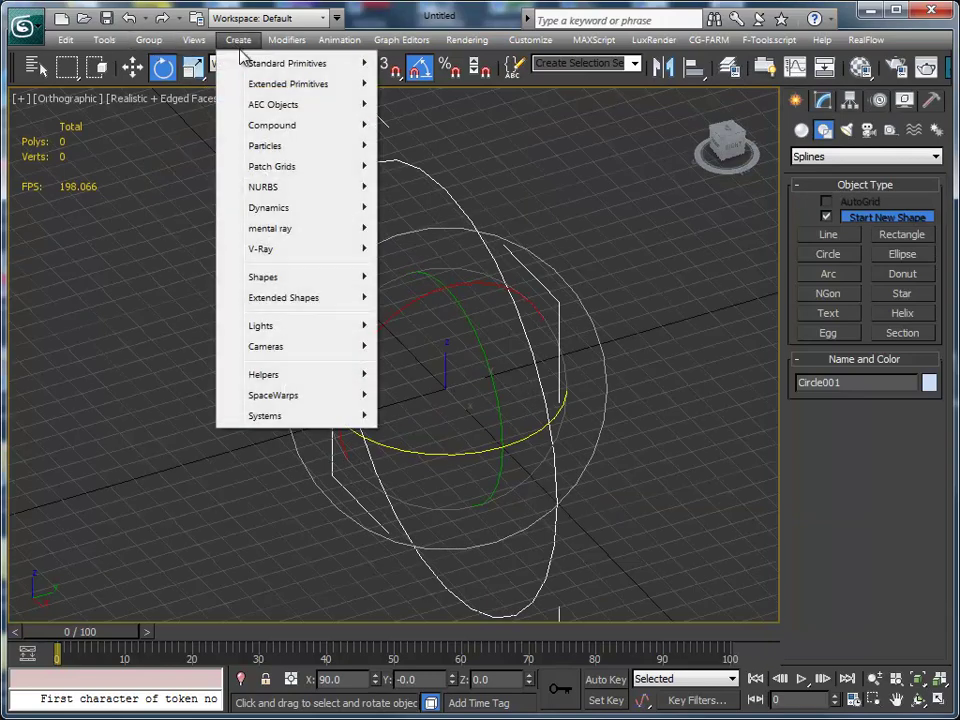
click(416, 249)
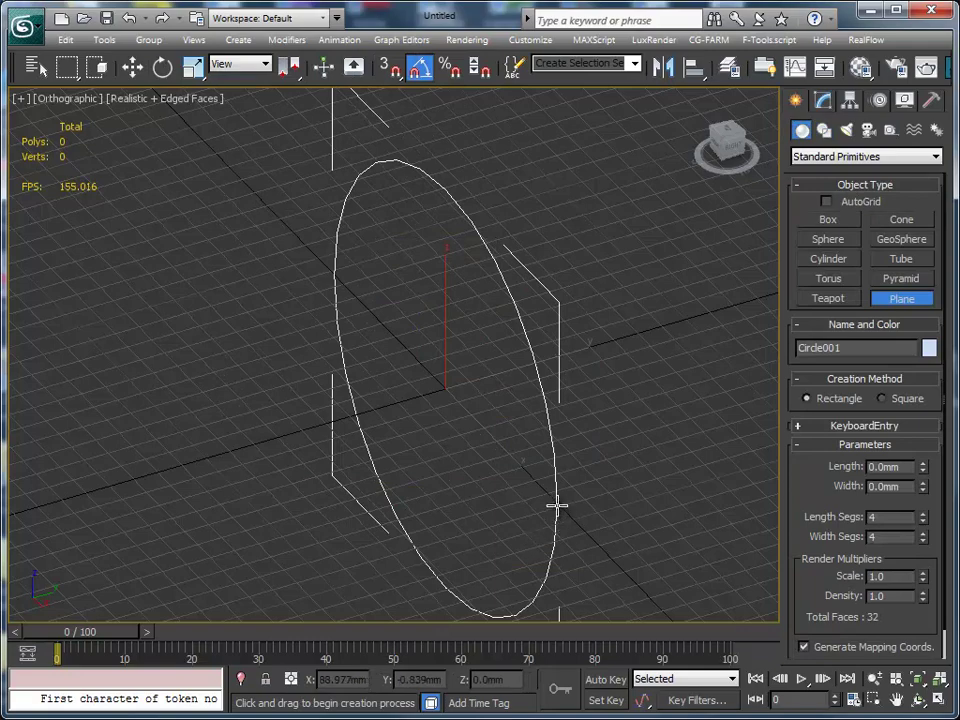
mouse_move(557, 505)
mouse_down()
mouse_move(36, 388)
mouse_move(4, 372)
mouse_up()
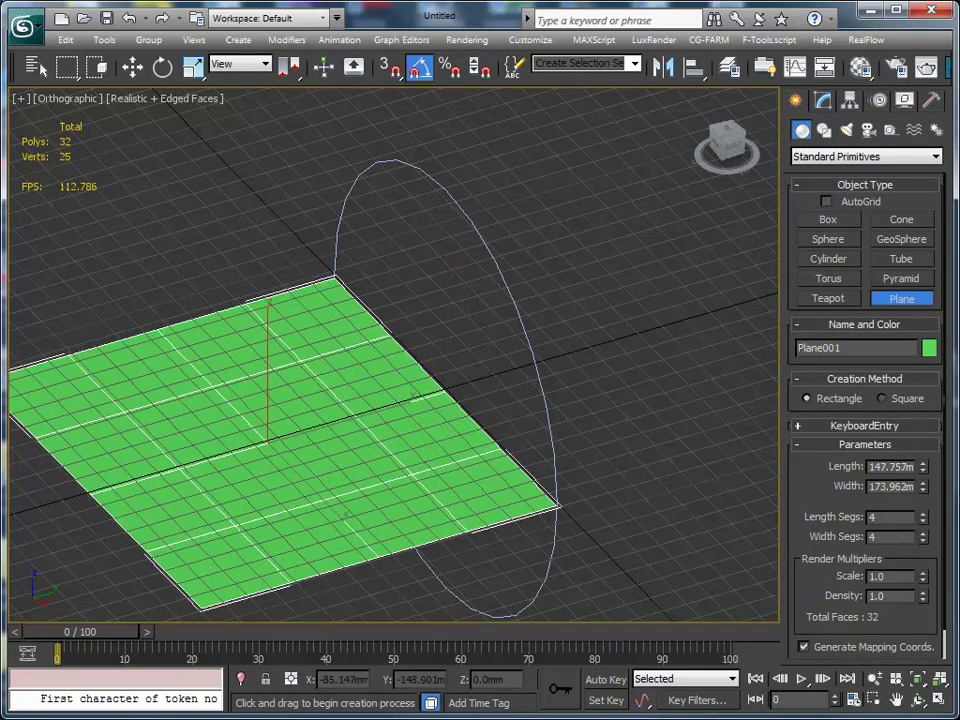
alt+middle_drag(231, 444, 482, 474)
key(w)
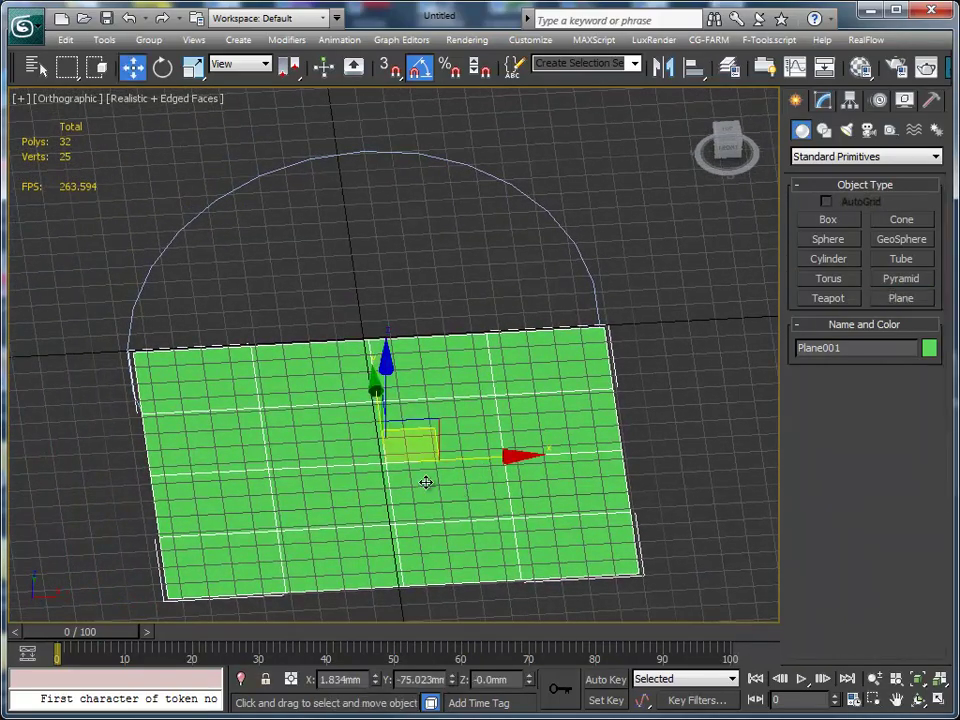
drag(464, 471, 457, 459)
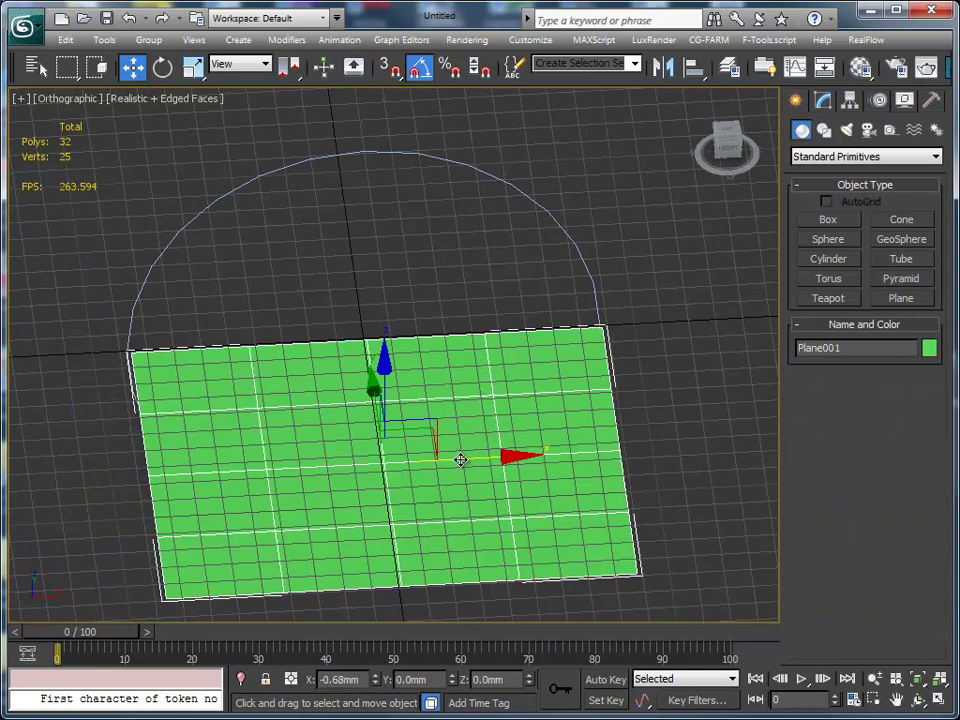
middle_drag(458, 459, 440, 437)
- Convert the plane to Editable Poly and delete its lower rows of vertices
right_click(352, 456)
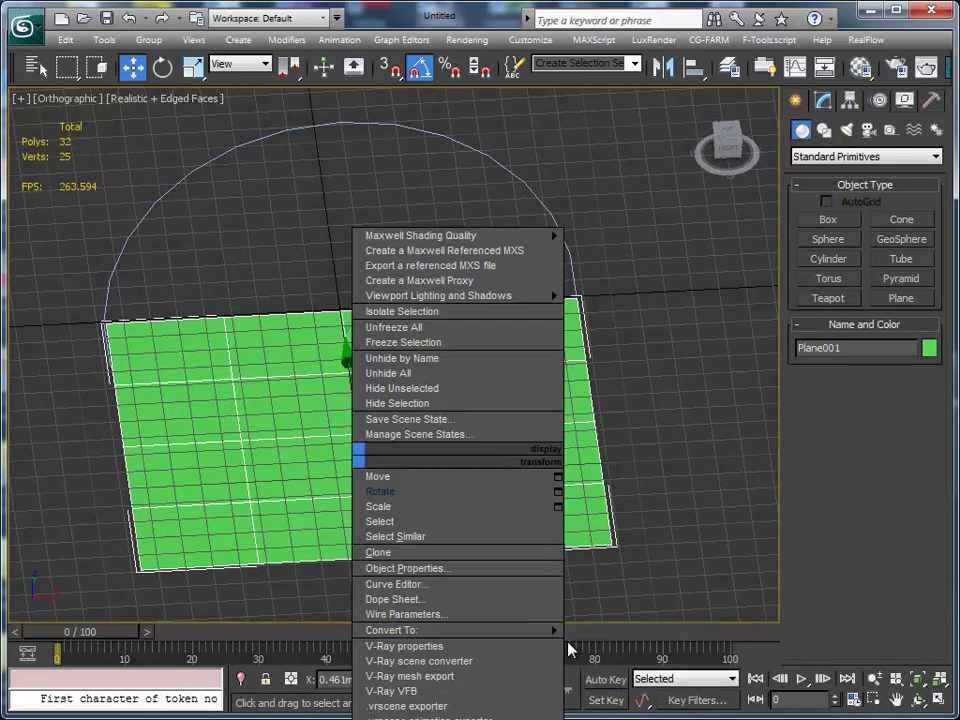
mouse_move(455, 630)
click(625, 643)
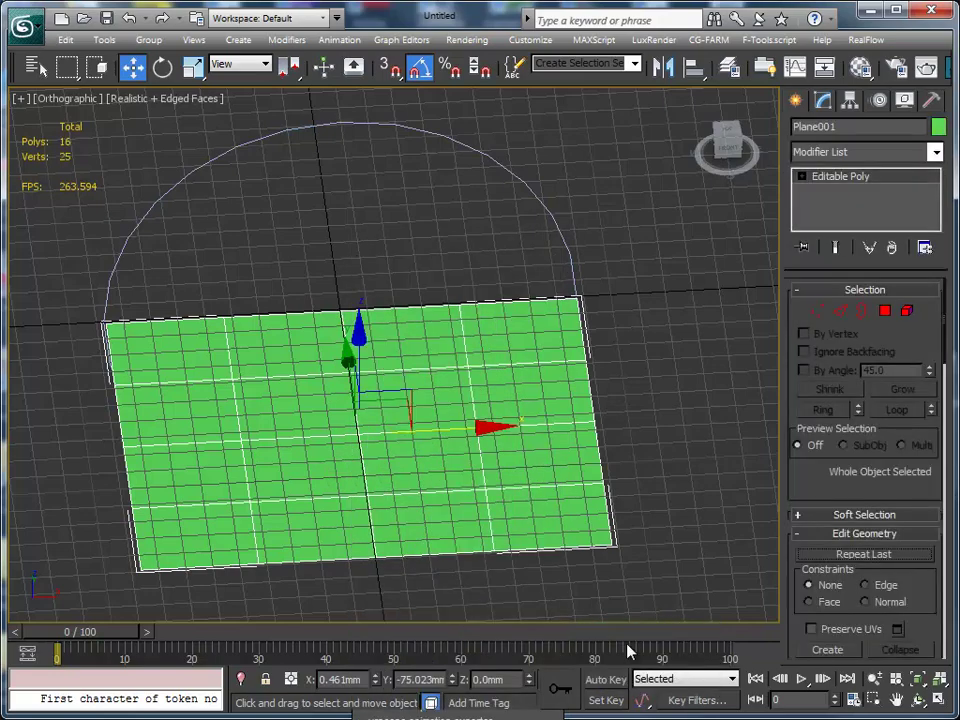
mouse_move(407, 445)
alt+middle_down()
mouse_move(398, 437)
mouse_move(392, 454)
alt+middle_up()
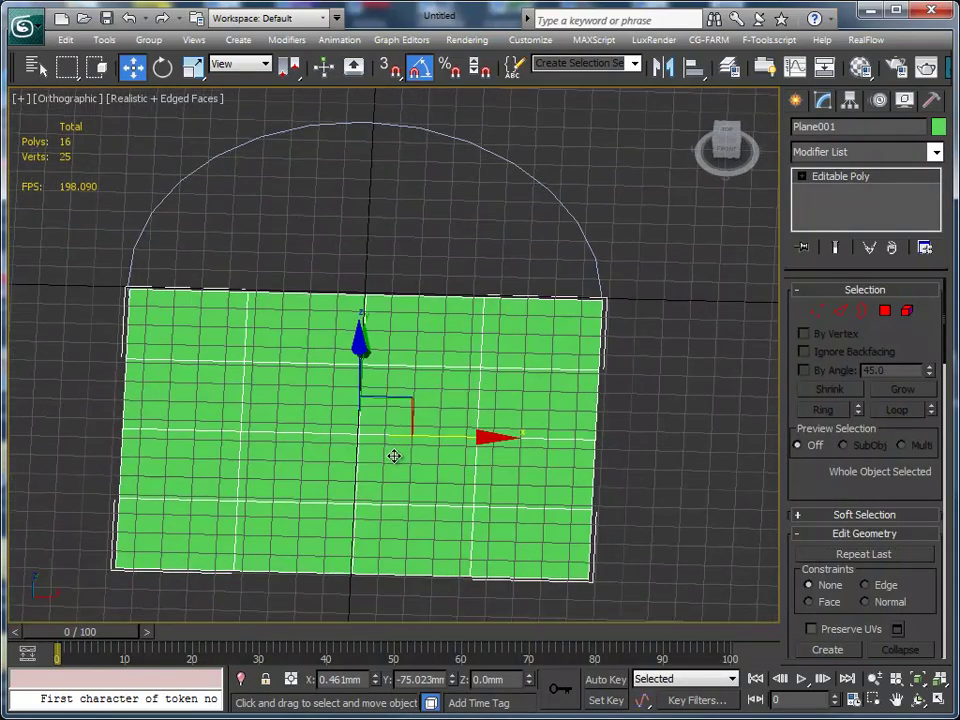
key(1)
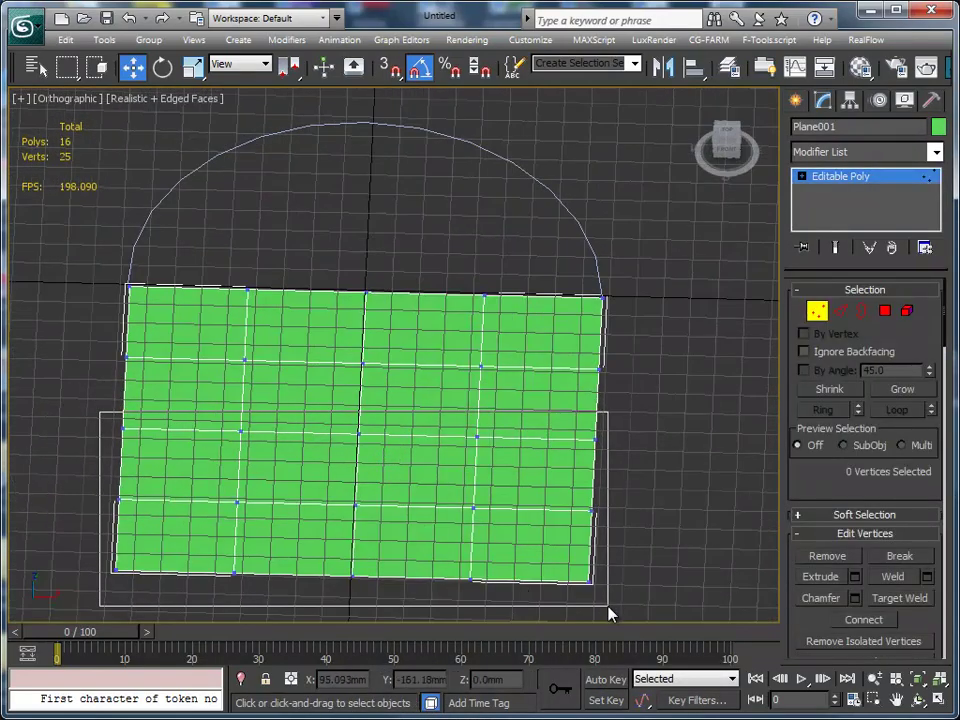
drag(120, 435, 614, 613)
key(Delete)
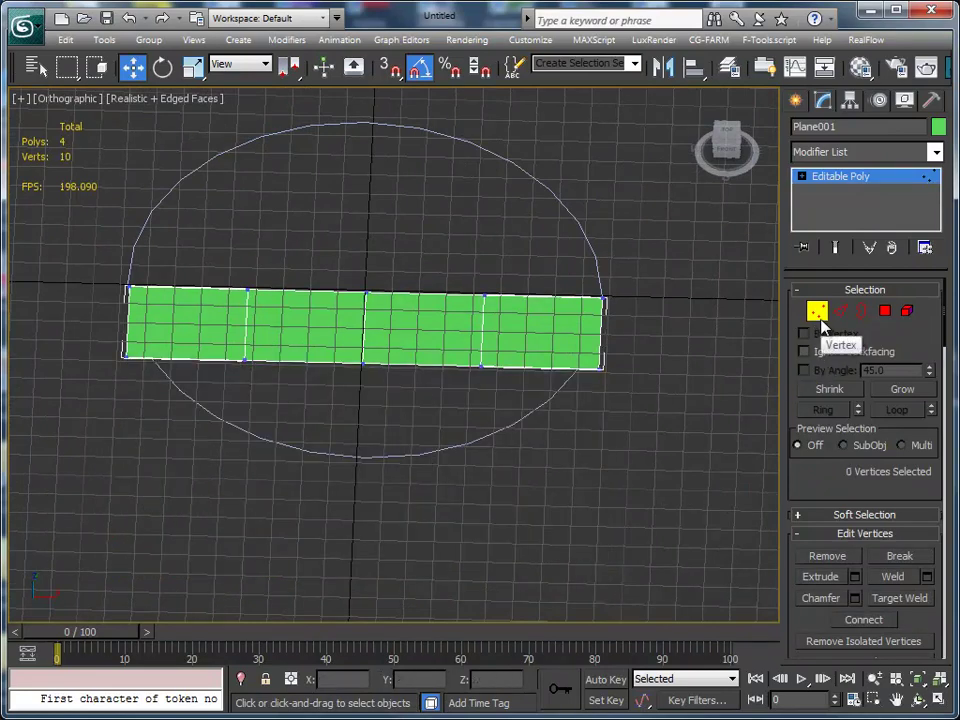
- Raise the remaining four-polygon strip to the circle's centre and narrow it slightly
click(885, 312)
key(ctrl+a)
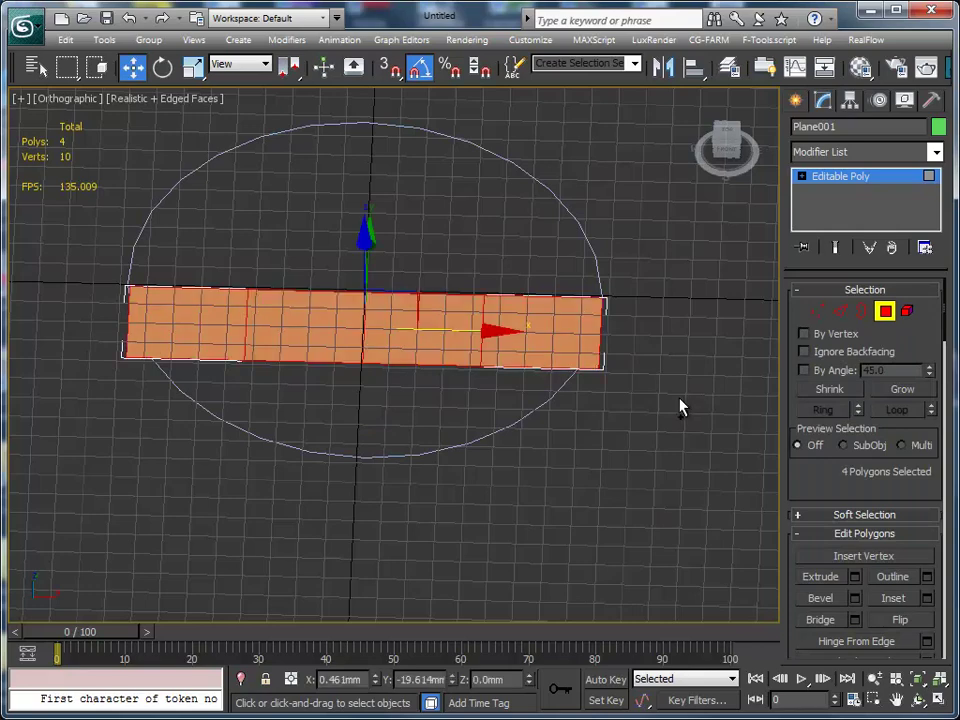
drag(367, 270, 364, 226)
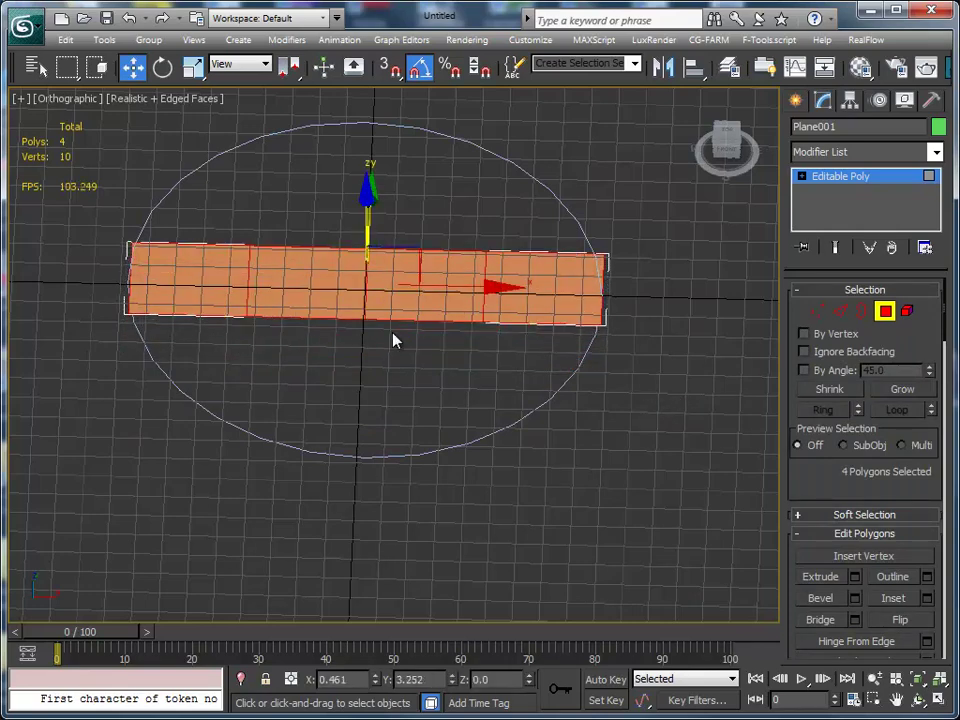
key(r)
drag(501, 290, 498, 290)
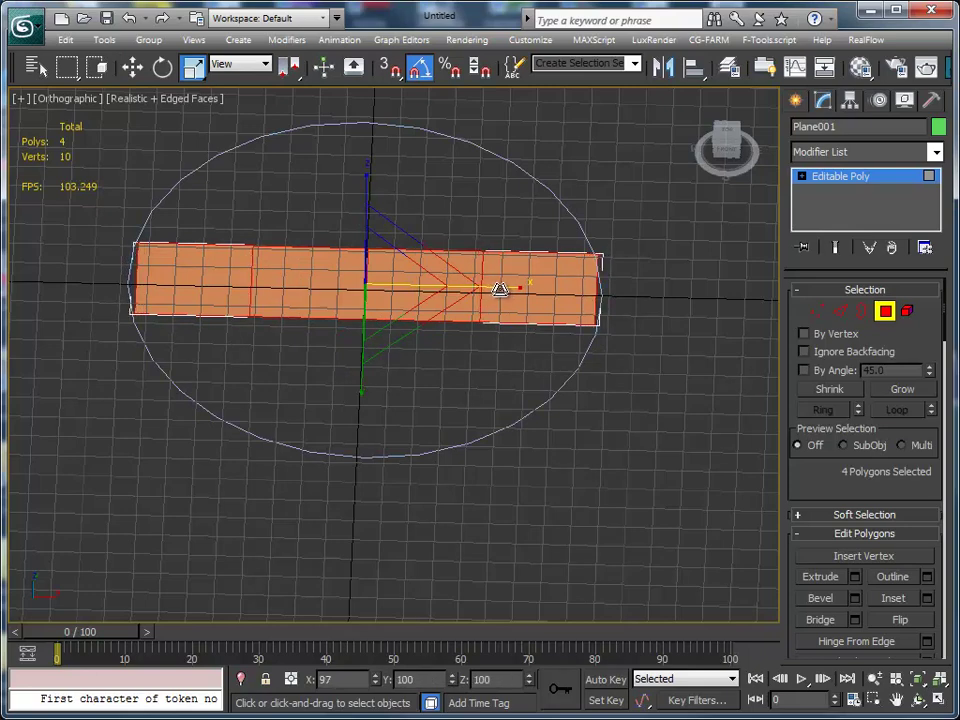
drag(498, 290, 498, 298)
click(872, 313)
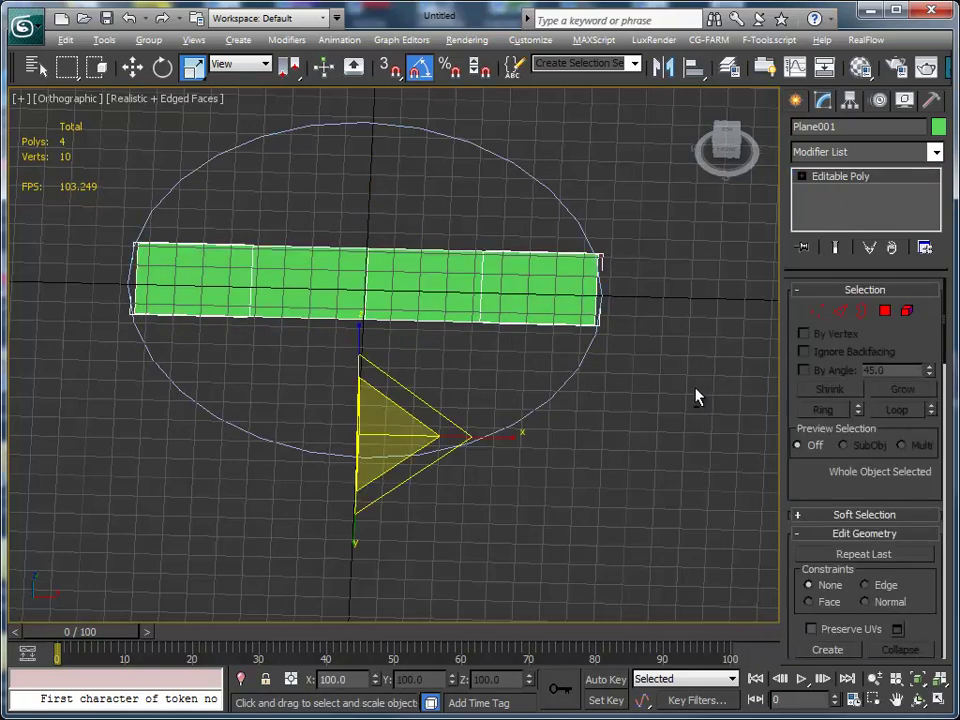
- Extend the strip's long border edges about 193 mm along Y into a second row of faces
mouse_move(696, 396)
alt+middle_down()
mouse_move(572, 383)
mouse_move(583, 425)
alt+middle_up()
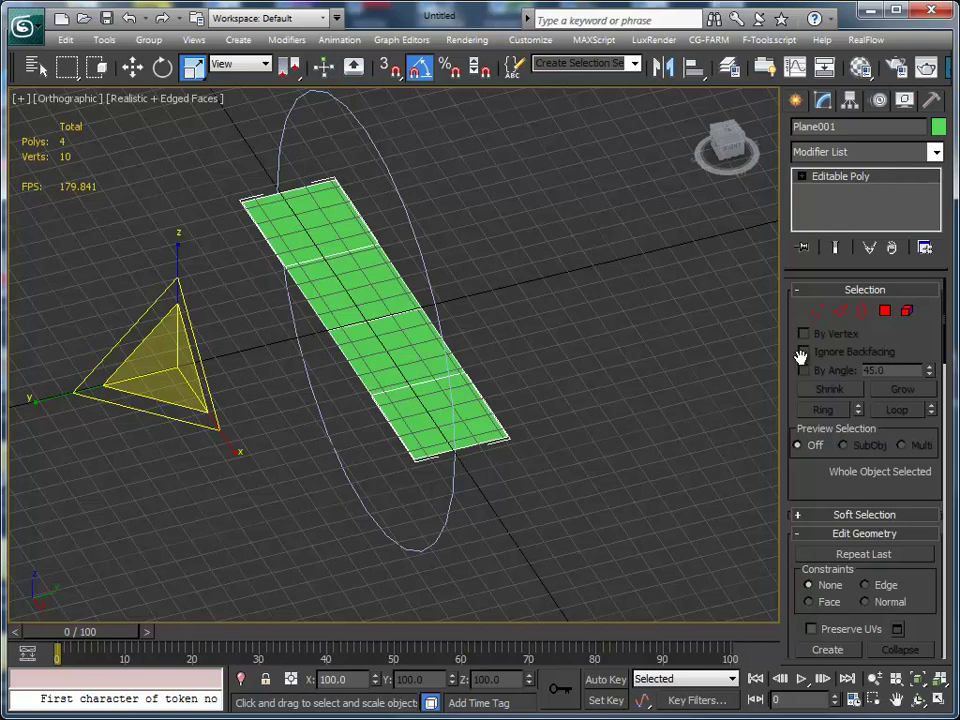
click(840, 312)
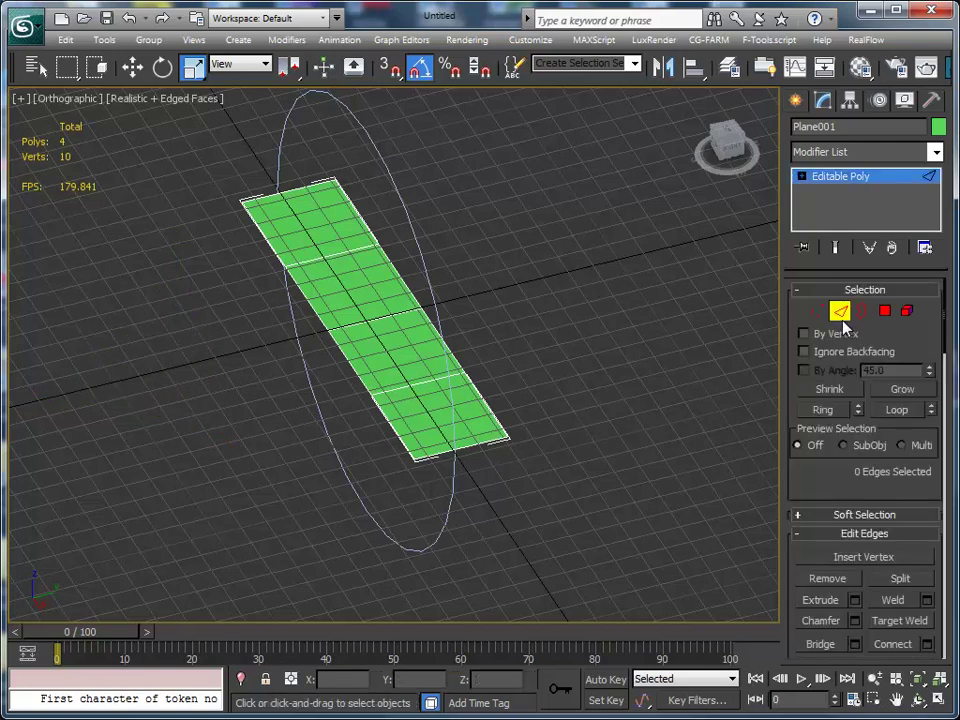
double_click(397, 439)
key(w)
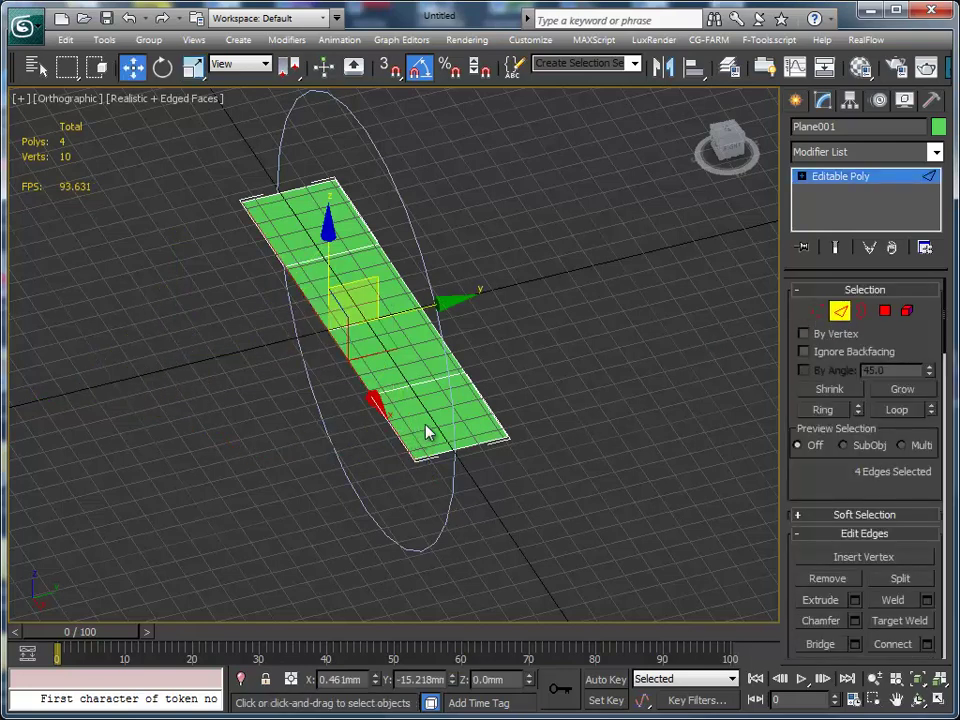
middle_drag(428, 433, 516, 437)
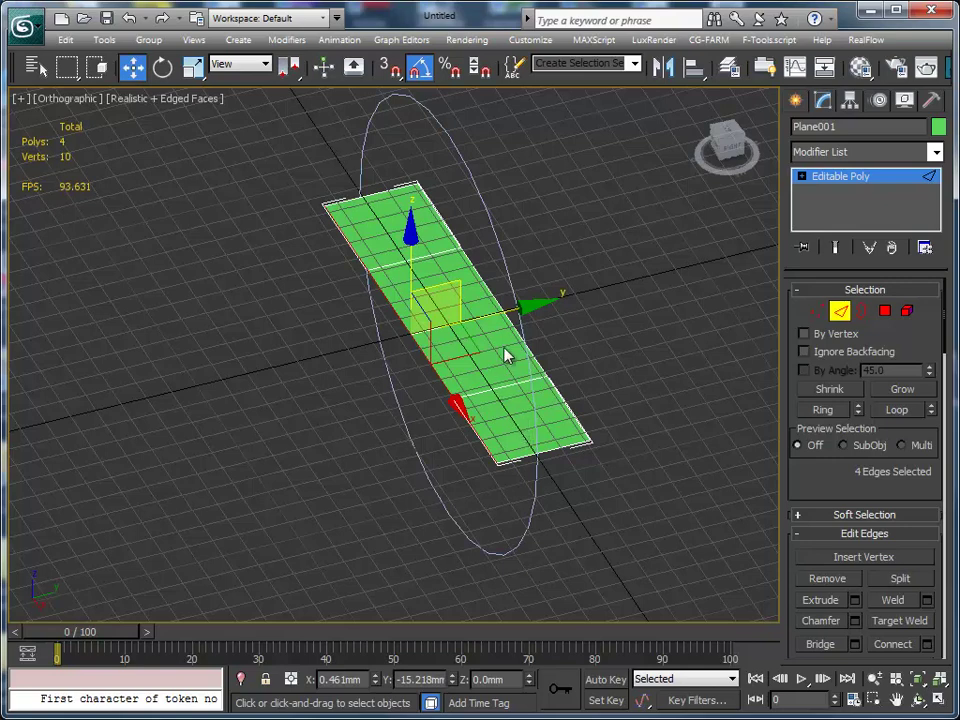
shift+drag(393, 336, 157, 389)
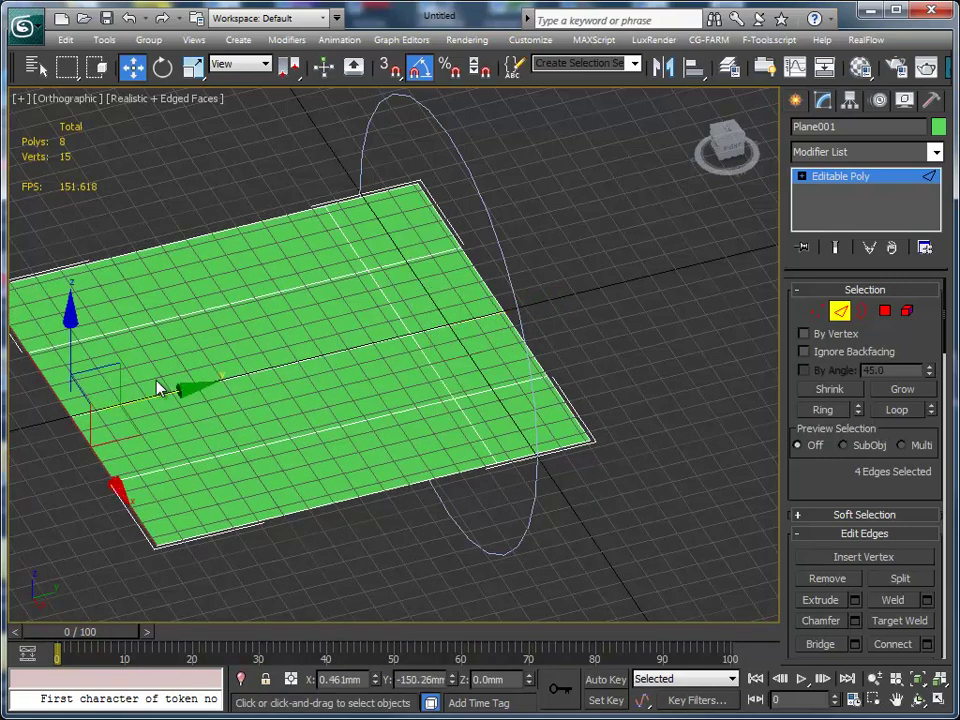
key(g)
mouse_move(229, 446)
alt+middle_down()
mouse_move(309, 388)
mouse_move(347, 411)
mouse_move(315, 407)
mouse_move(527, 448)
mouse_move(530, 480)
mouse_move(433, 506)
alt+middle_up()
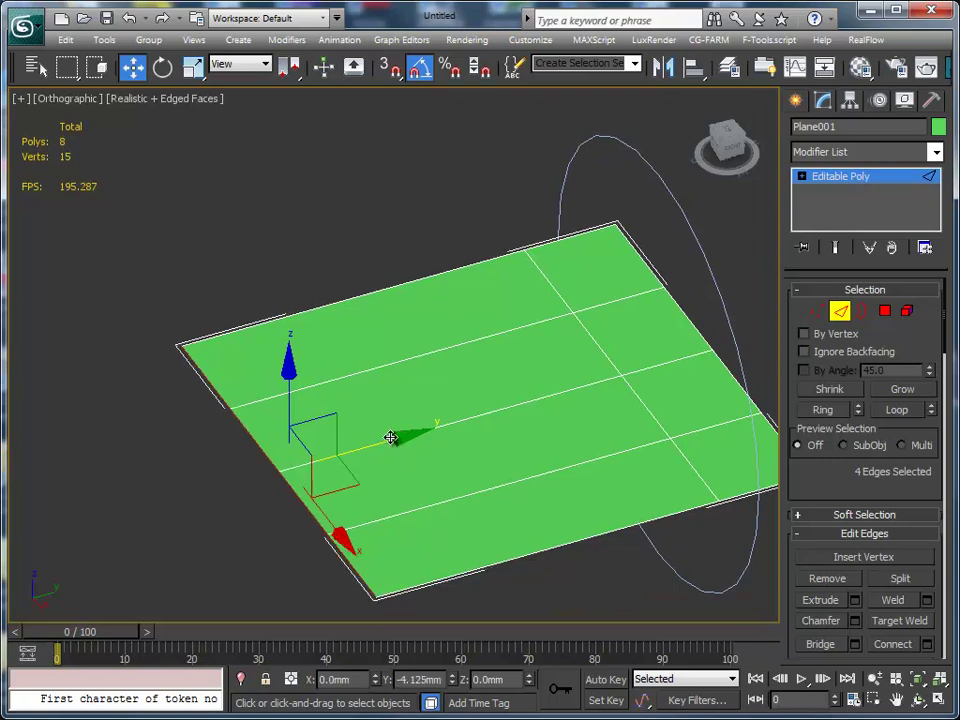
drag(401, 444, 185, 458)
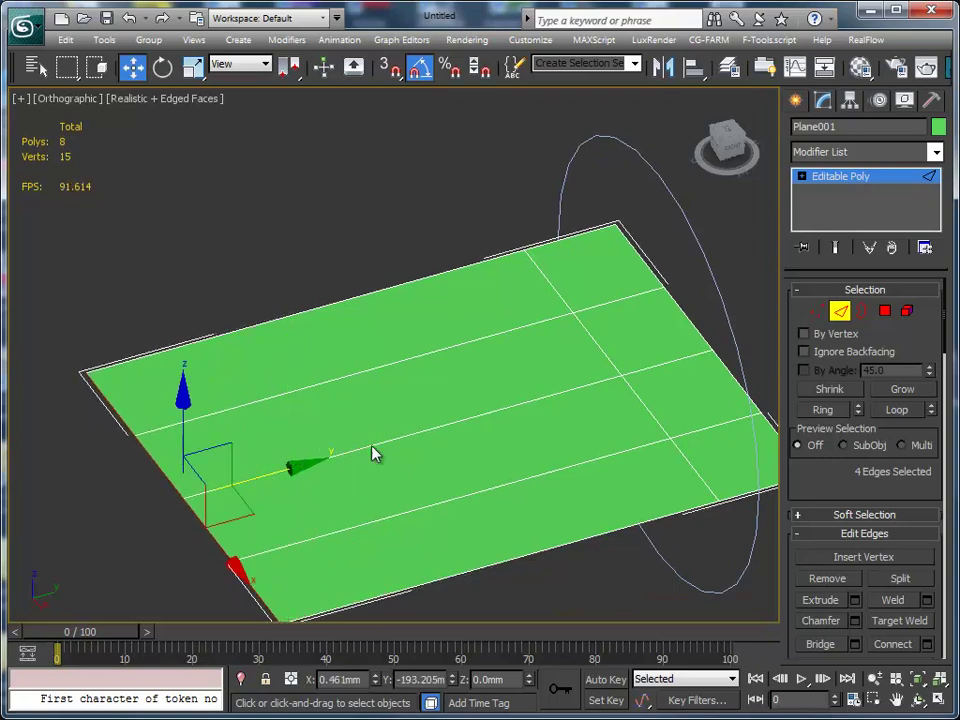
mouse_move(373, 452)
middle_down()
mouse_move(396, 428)
mouse_move(362, 390)
mouse_move(367, 383)
middle_up()
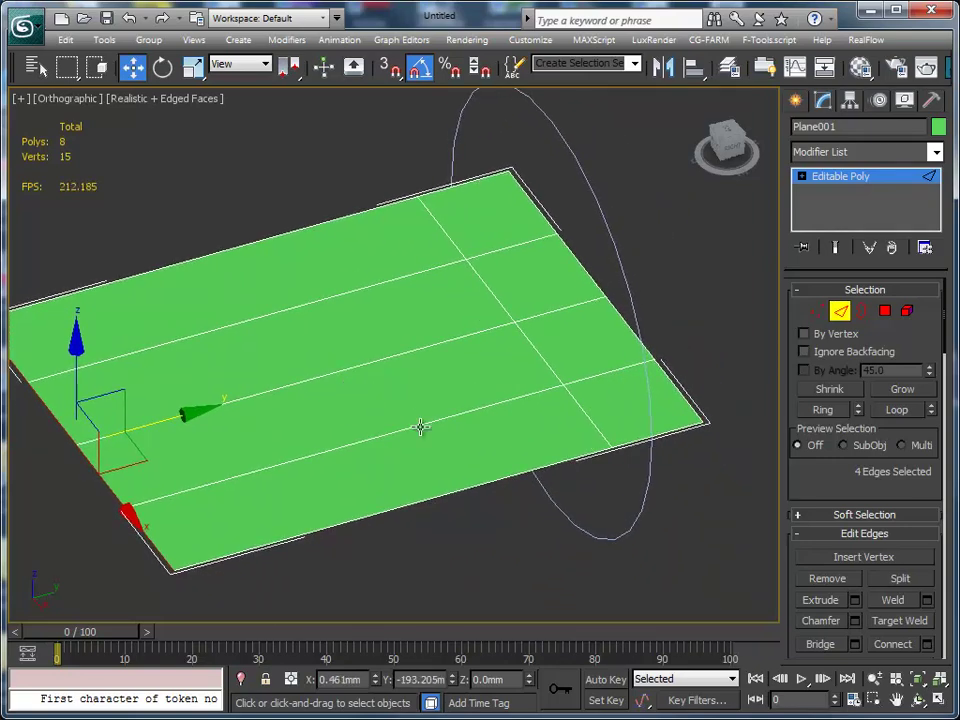
- Pull the end edge's middle vertex up into a triangular peak in Front view
click(817, 313)
click(600, 296)
mouse_move(585, 336)
alt+middle_down()
mouse_move(662, 300)
mouse_move(604, 323)
alt+middle_up()
key(f)
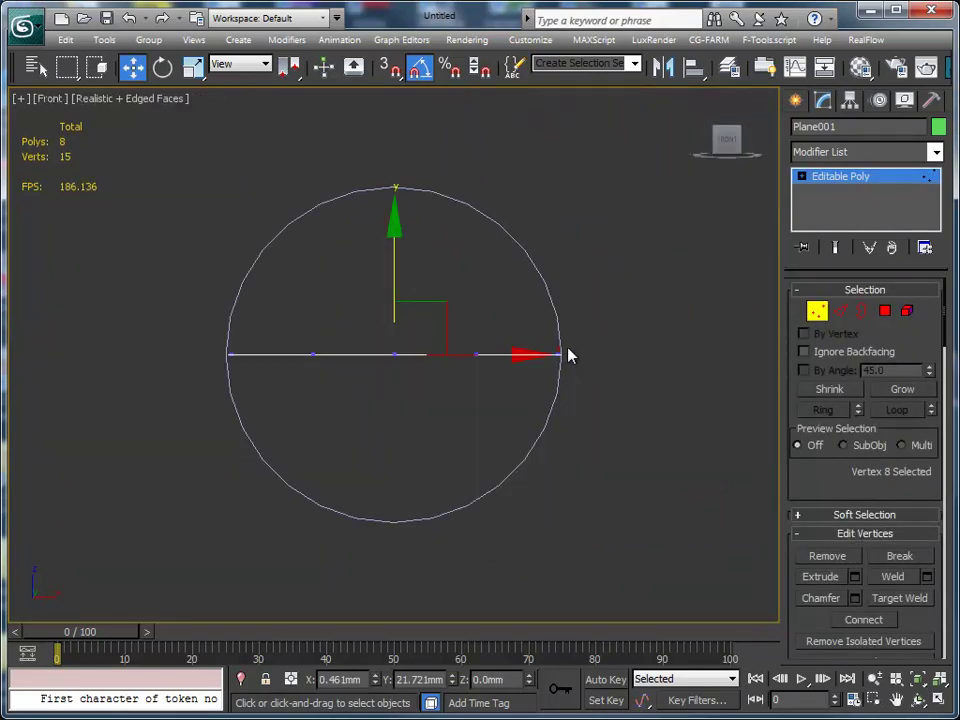
drag(396, 250, 420, 92)
mouse_move(419, 92)
alt+middle_down()
mouse_move(474, 249)
mouse_move(476, 291)
alt+middle_up()
- Raise the two vertices beside the peak to form a trapezoid
click(313, 345)
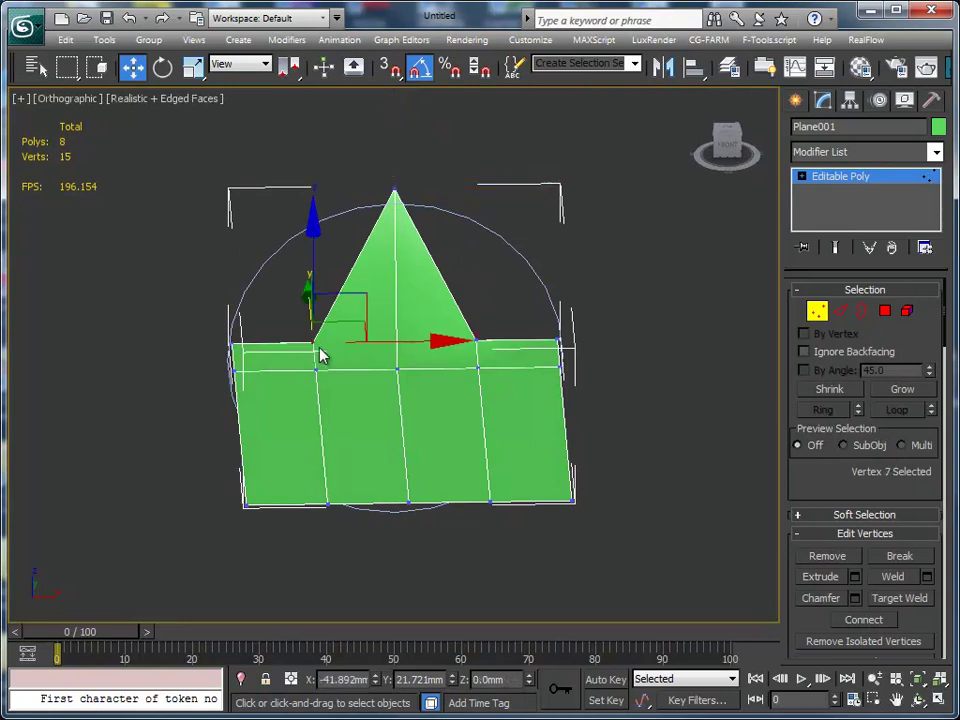
ctrl+click(491, 342)
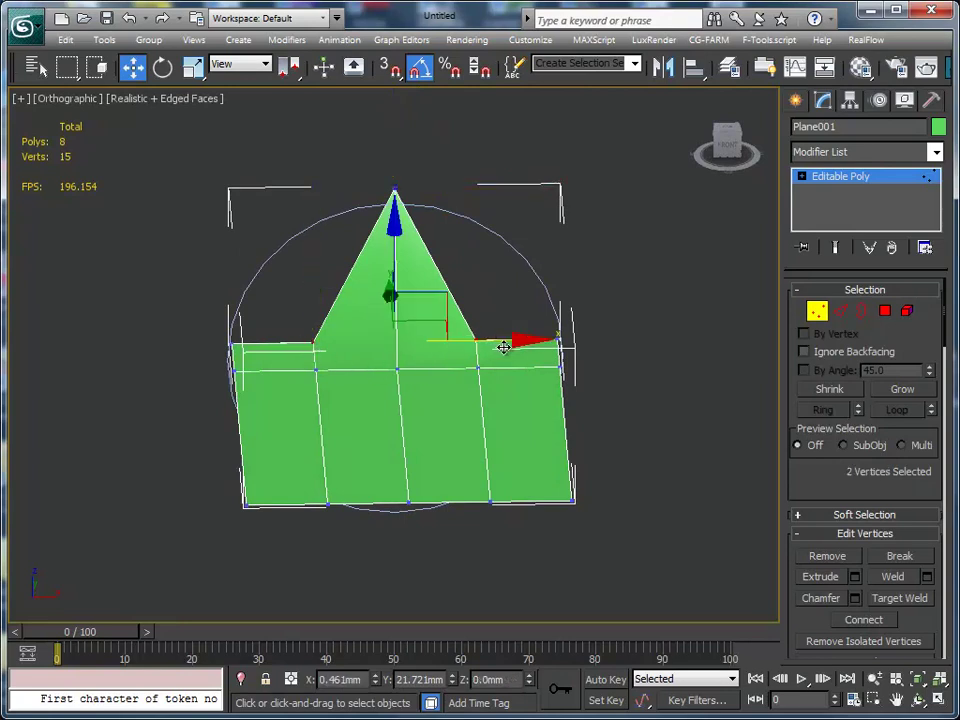
key(f)
middle_drag(486, 354, 490, 430)
drag(393, 316, 424, 176)
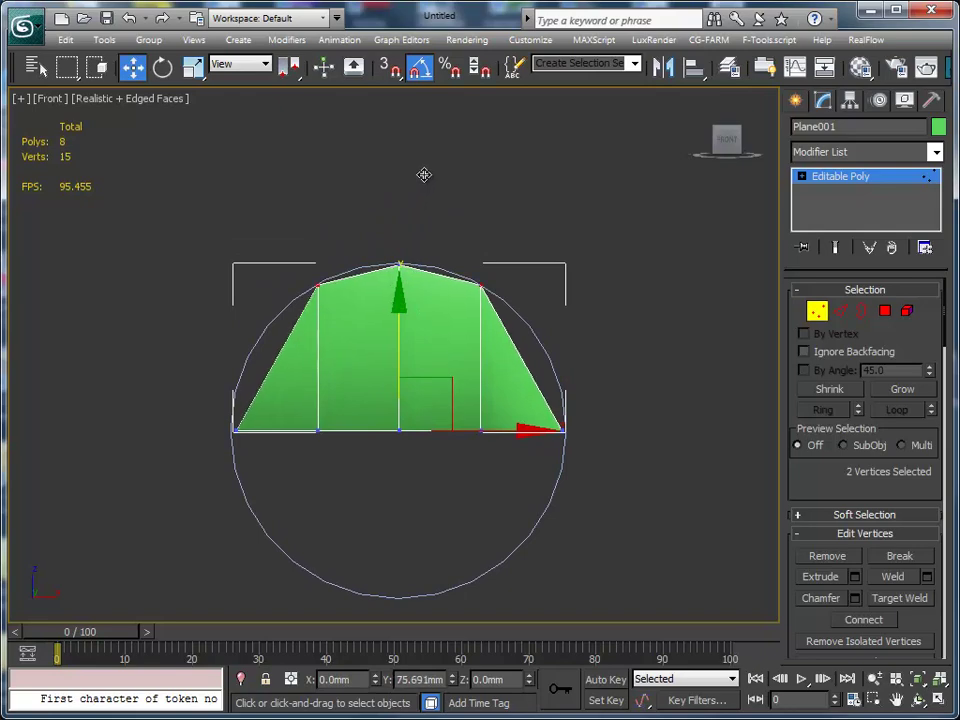
drag(424, 175, 424, 178)
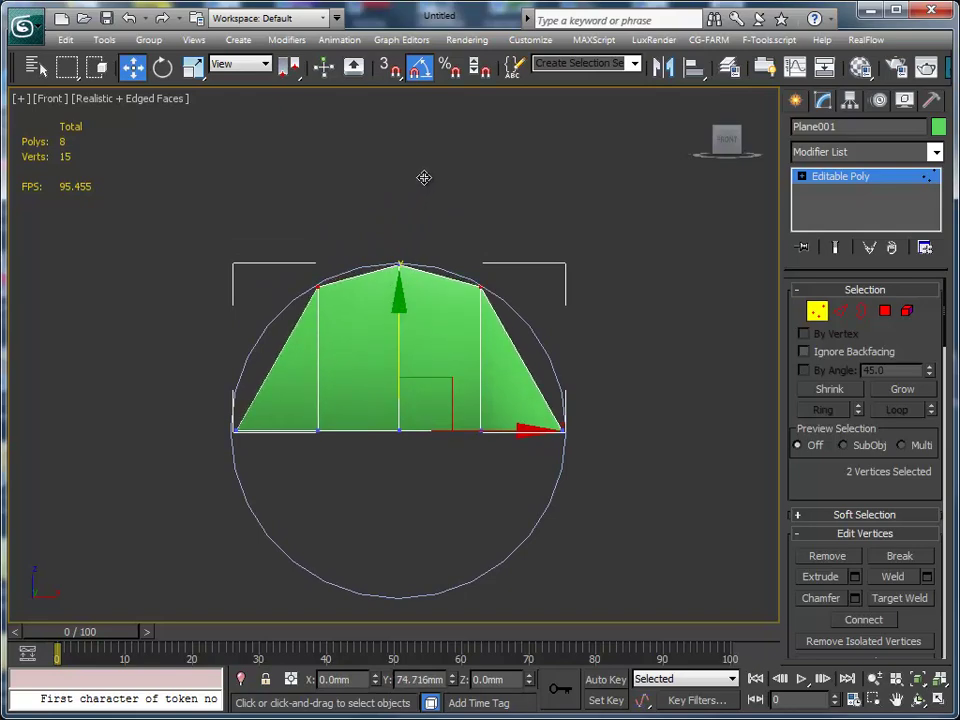
- Slide the five raised end vertices along Y to about -89 mm
mouse_move(521, 326)
alt+middle_down()
mouse_move(418, 390)
mouse_move(349, 396)
mouse_move(394, 396)
mouse_move(366, 409)
mouse_move(381, 390)
alt+middle_up()
drag(298, 250, 380, 528)
drag(460, 376, 318, 389)
mouse_move(381, 451)
alt+middle_down()
mouse_move(306, 476)
mouse_move(332, 439)
mouse_move(414, 403)
mouse_move(478, 426)
mouse_move(471, 450)
mouse_move(504, 424)
mouse_move(516, 444)
mouse_move(418, 445)
mouse_move(356, 429)
mouse_move(407, 414)
mouse_move(429, 456)
alt+middle_up()
- Lift the twelve flat-part vertices to Y 20.038 mm in Left view
key(l)
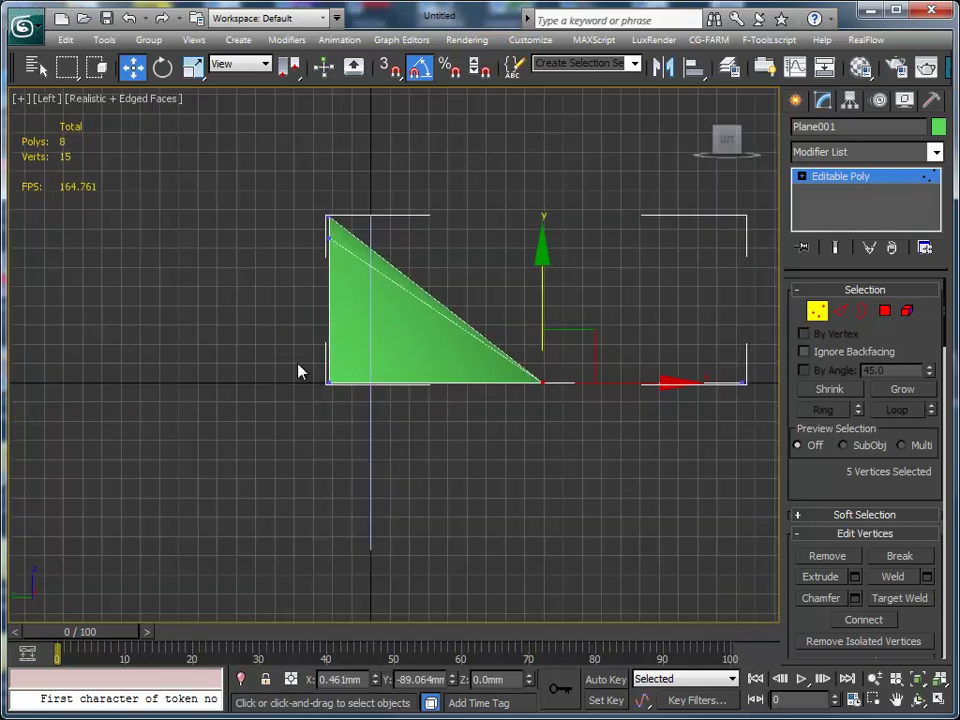
drag(472, 424, 752, 503)
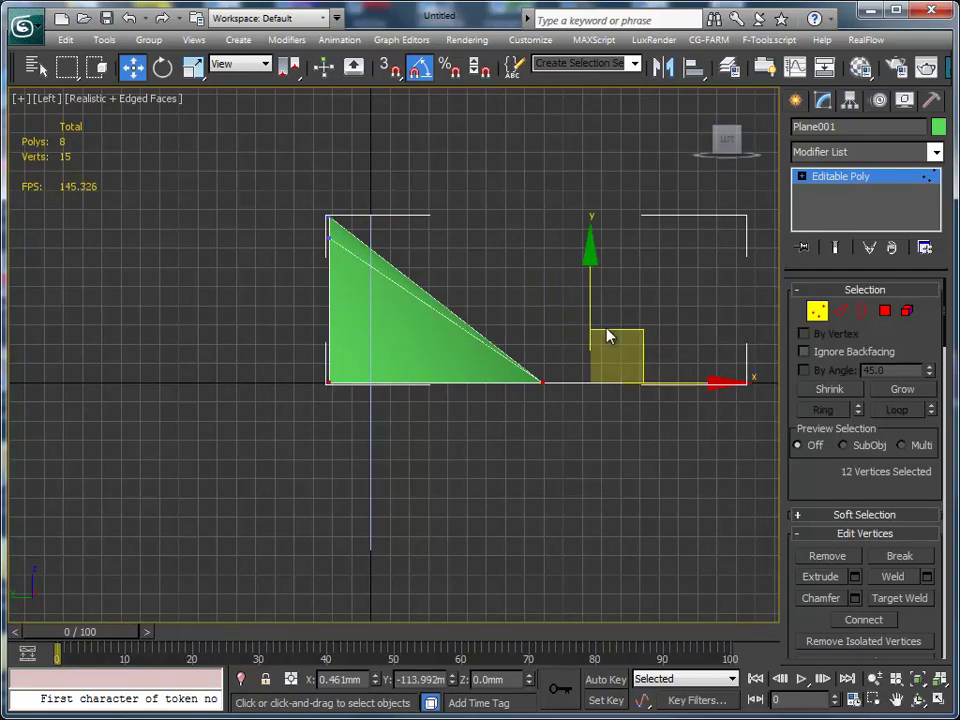
drag(589, 306, 588, 270)
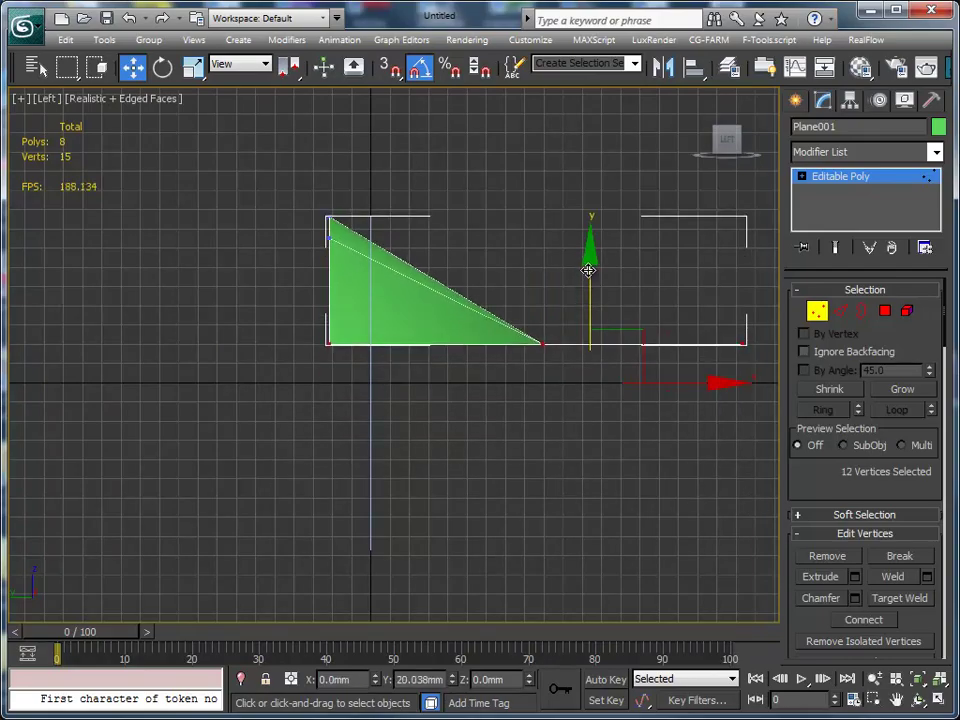
mouse_move(619, 394)
alt+middle_down()
mouse_move(467, 454)
mouse_move(424, 492)
mouse_move(321, 508)
mouse_move(439, 476)
mouse_move(435, 506)
mouse_move(388, 517)
alt+middle_up()
scroll(388, 520, up, 5)
scroll(388, 525, down, 5)
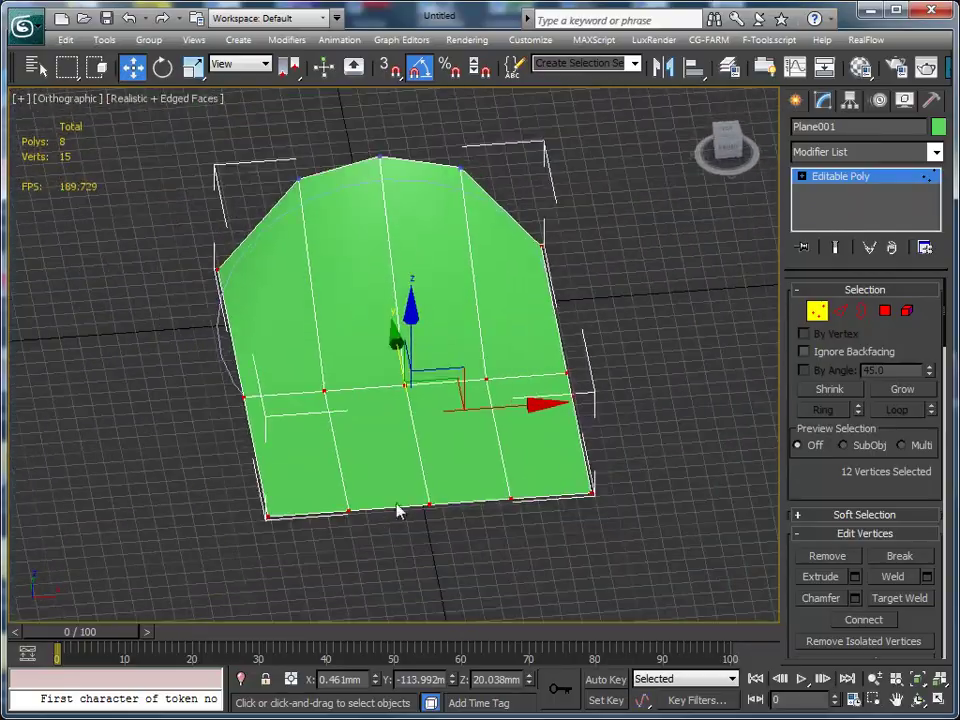
key(f)
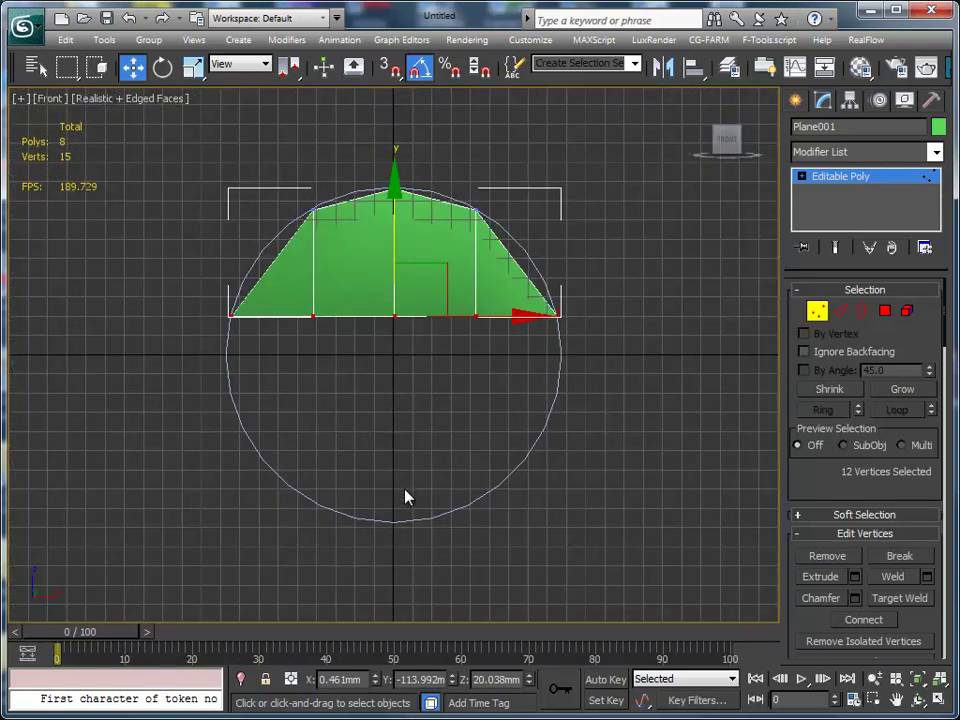
mouse_move(405, 497)
alt+middle_down()
mouse_move(407, 482)
mouse_move(450, 493)
mouse_move(519, 541)
alt+middle_up()
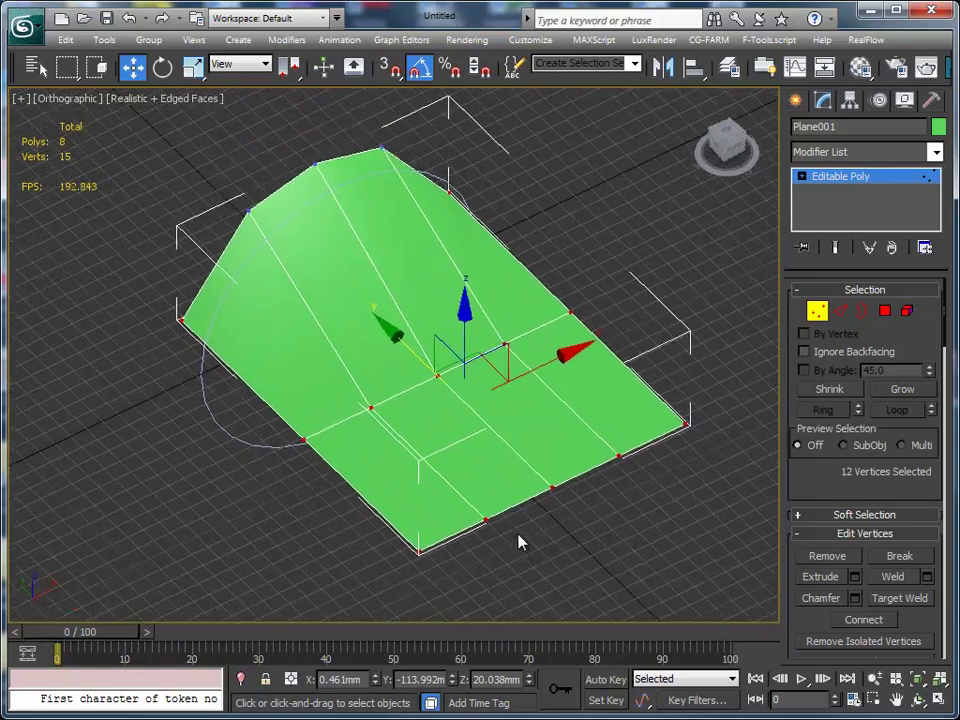
scroll(519, 541, up, 3)
scroll(518, 527, down, 5)
scroll(510, 514, up, 2)
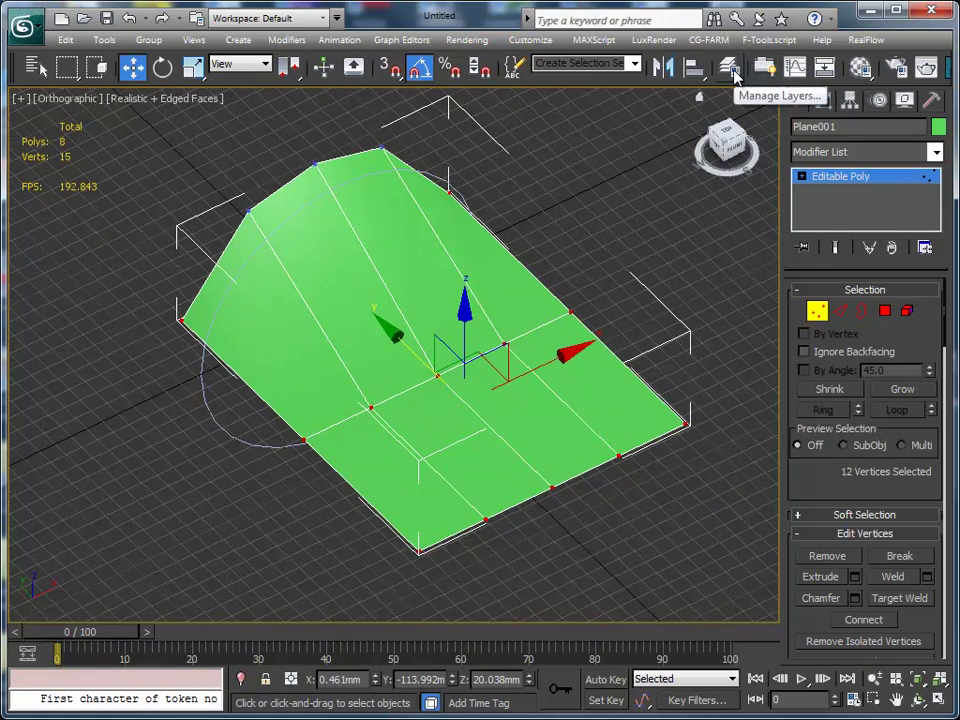
- Select the open end's edge loop and Shift-drag it into four new polygons
click(840, 311)
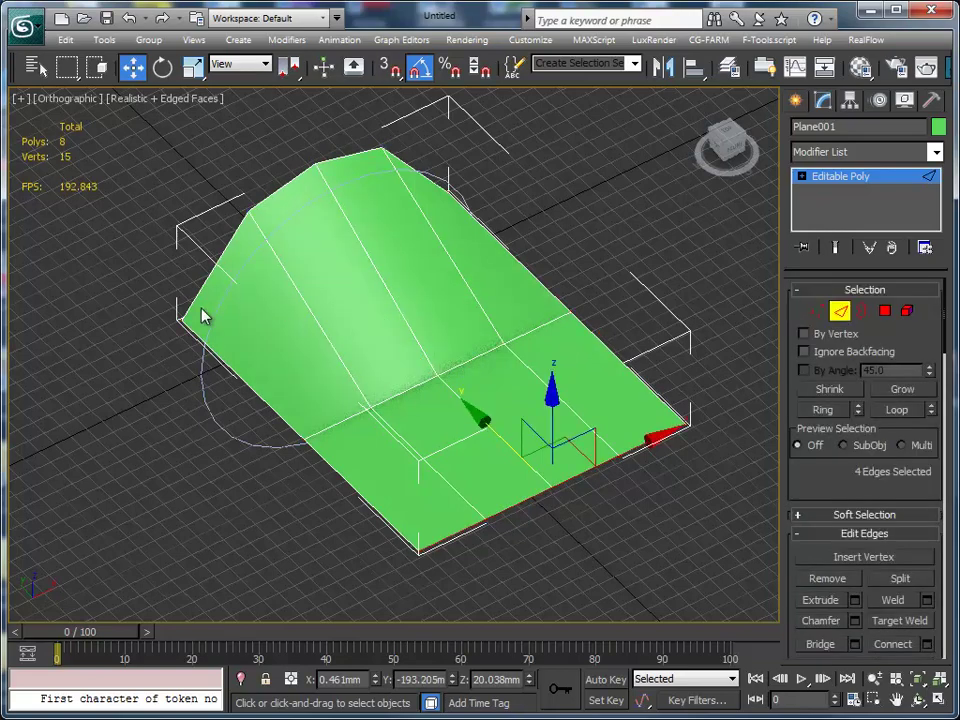
double_click(212, 270)
mouse_move(214, 268)
alt+middle_down()
mouse_move(353, 336)
mouse_move(505, 375)
alt+middle_up()
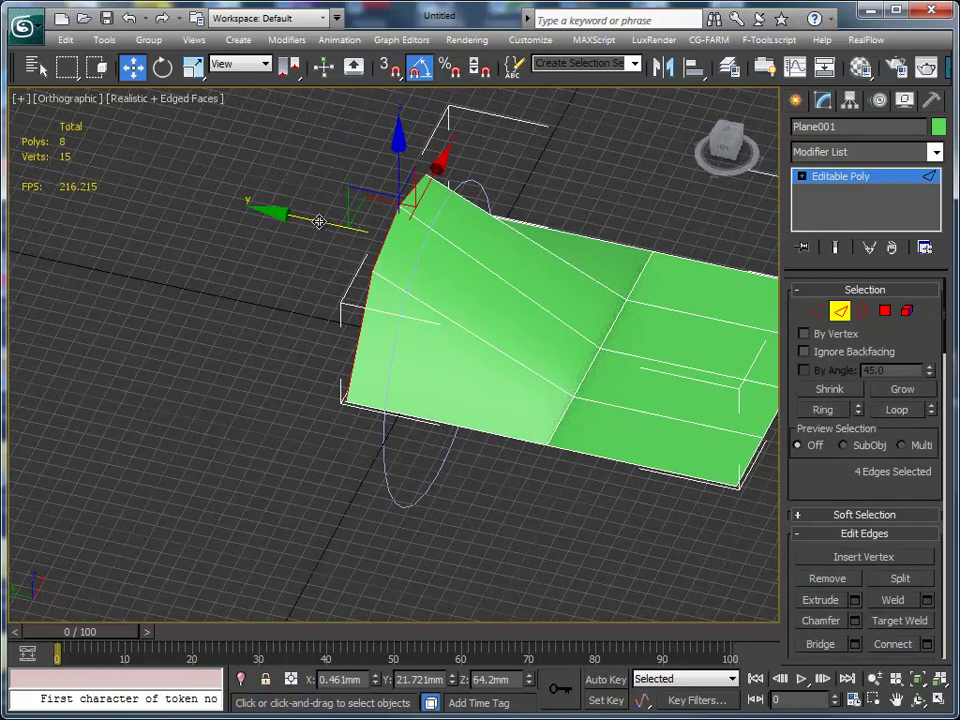
shift+drag(318, 221, 130, 150)
alt+middle_drag(364, 315, 399, 362)
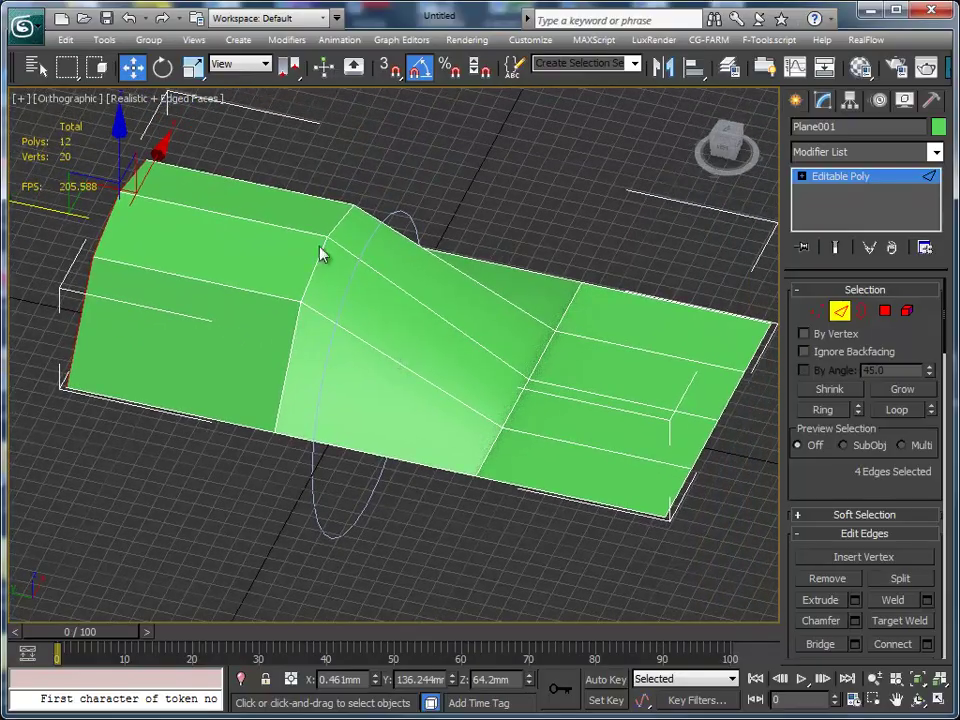
- Add a 1-iteration TurboSmooth to Plane001, then return to its Editable Poly level
click(285, 40)
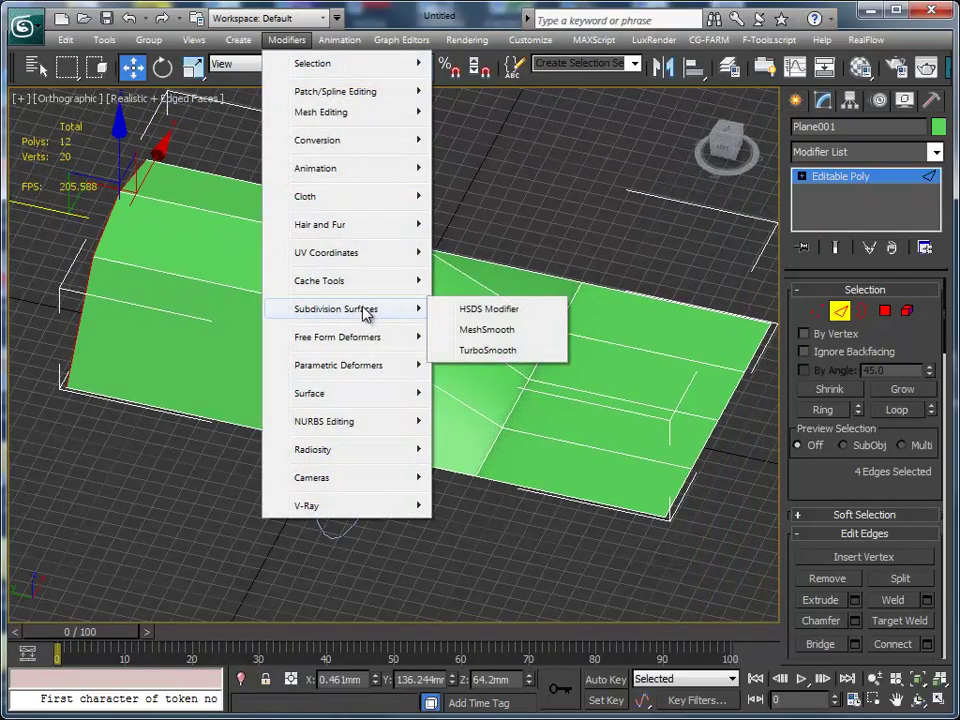
click(489, 356)
mouse_move(499, 377)
alt+middle_down()
mouse_move(383, 370)
mouse_move(396, 398)
mouse_move(517, 350)
mouse_move(521, 313)
mouse_move(487, 356)
mouse_move(219, 369)
mouse_move(208, 381)
alt+middle_up()
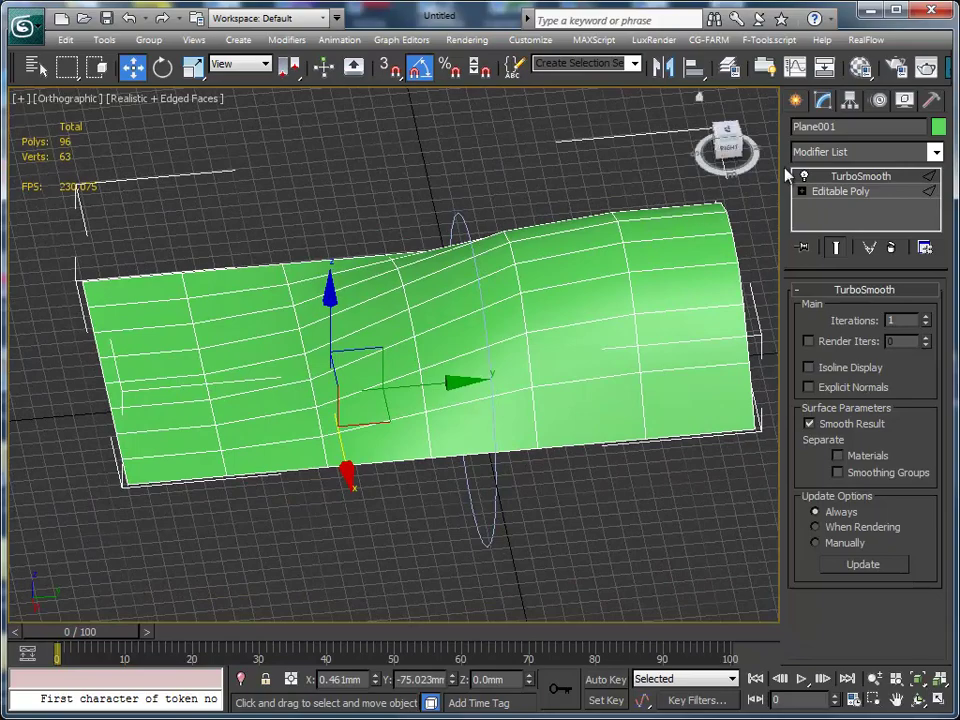
click(830, 192)
mouse_move(641, 330)
alt+middle_down()
mouse_move(540, 337)
mouse_move(586, 334)
alt+middle_up()
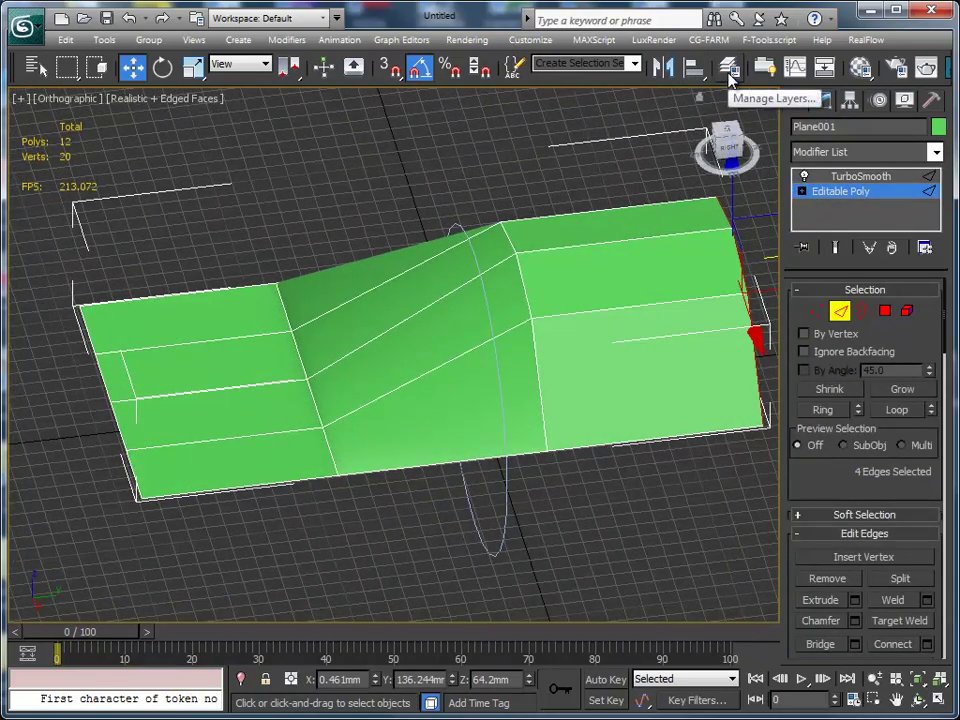
- Open the Graphite Modeling Tools and enable Swift Loop, zooming in on the slope
click(763, 68)
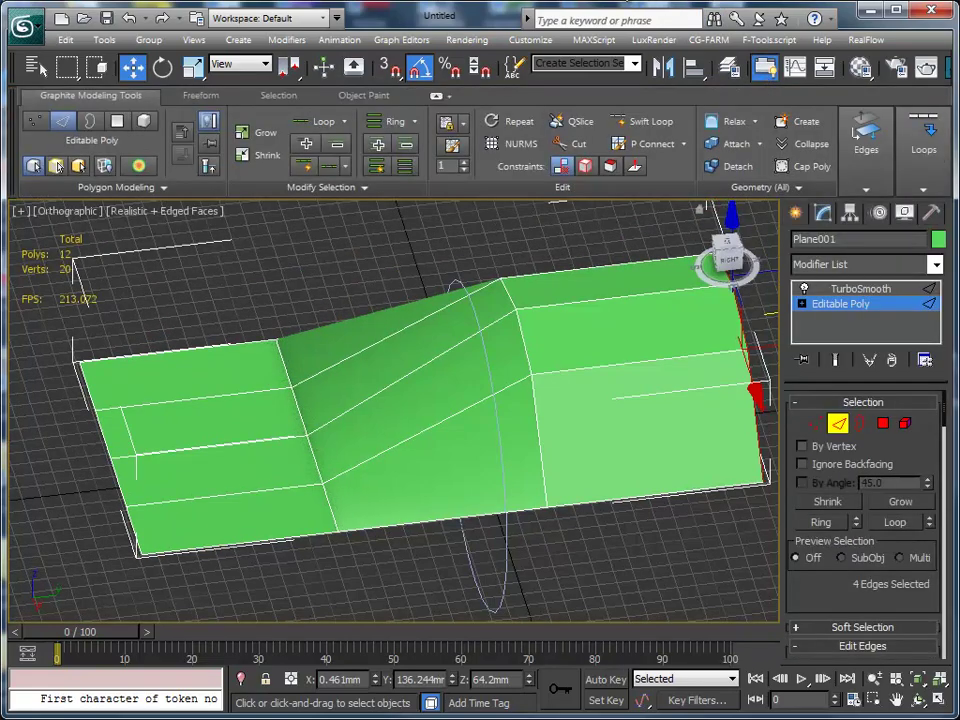
click(643, 121)
scroll(530, 376, up, 2)
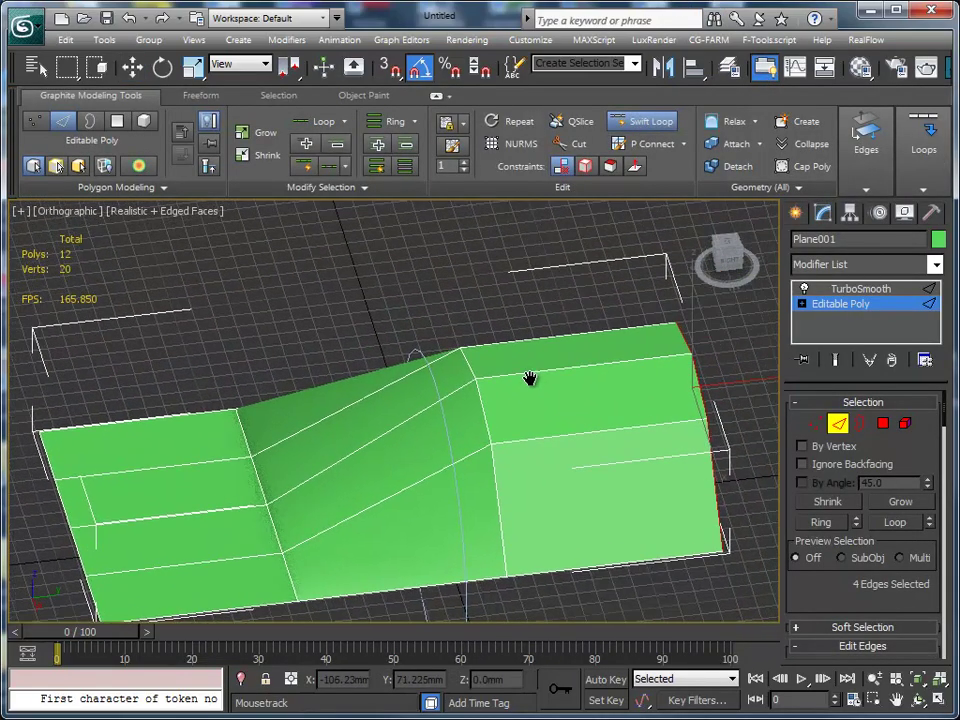
scroll(530, 374, up, 2)
alt+middle_drag(530, 374, 456, 306)
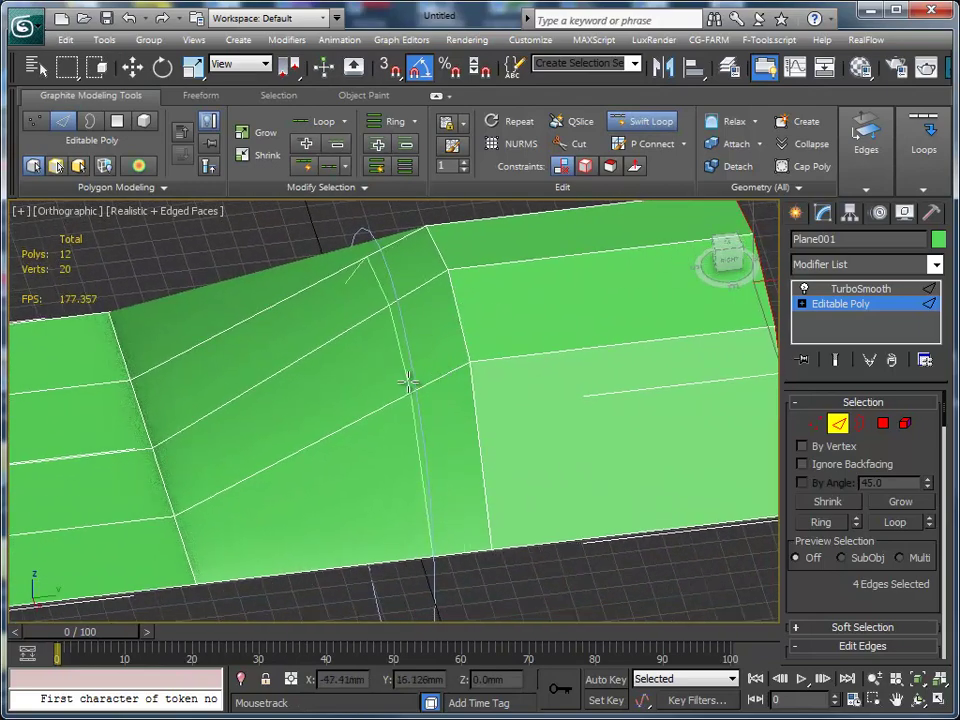
- Add trial edge loops across the slope, undoing extras to leave 16 polygons
click(322, 414)
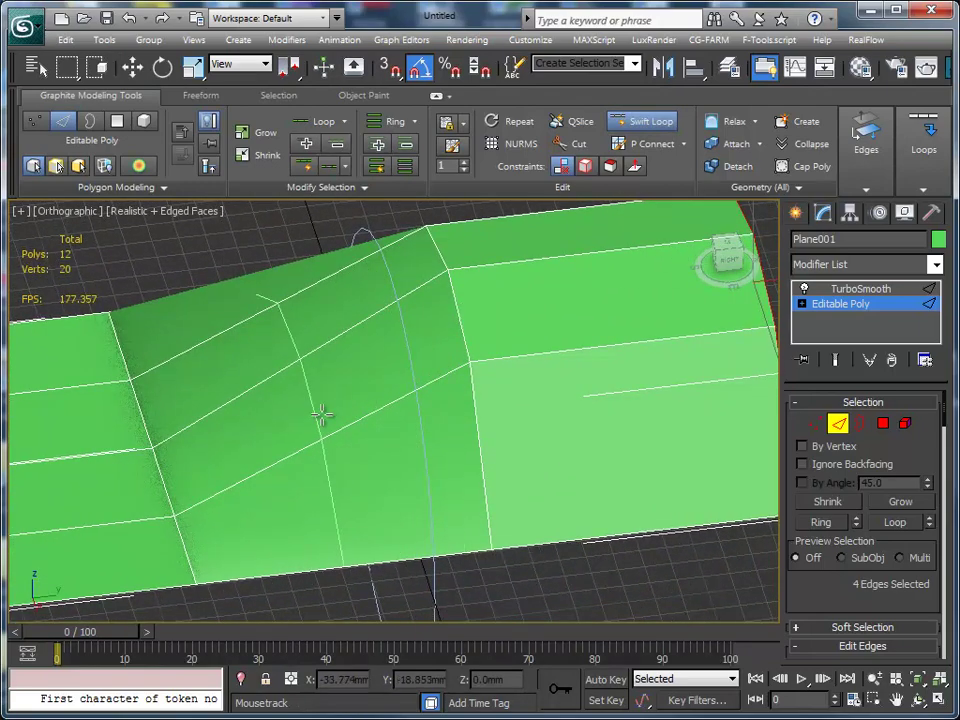
click(331, 417)
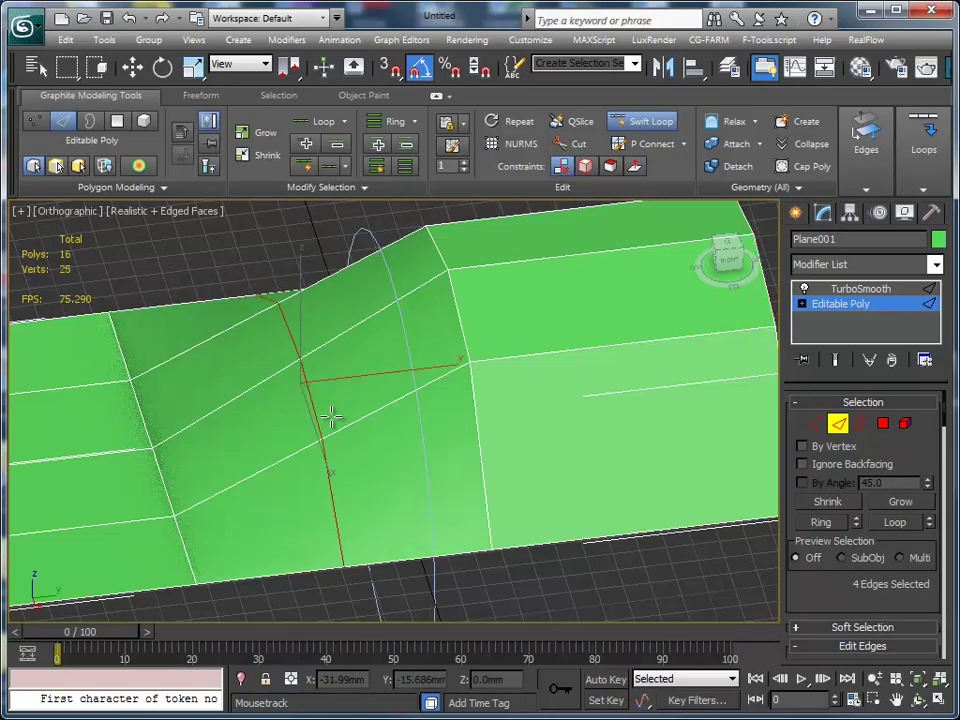
click(382, 408)
click(252, 440)
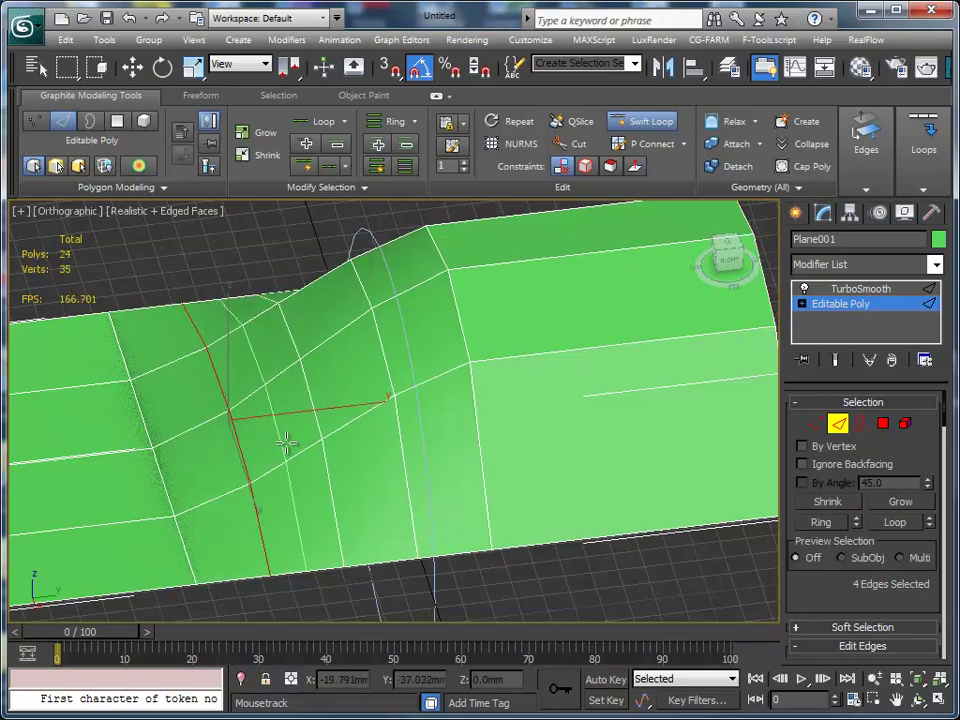
mouse_move(397, 440)
alt+middle_down()
mouse_move(339, 414)
mouse_move(360, 388)
mouse_move(450, 396)
alt+middle_up()
key(ctrl+z)
key(ctrl+z)
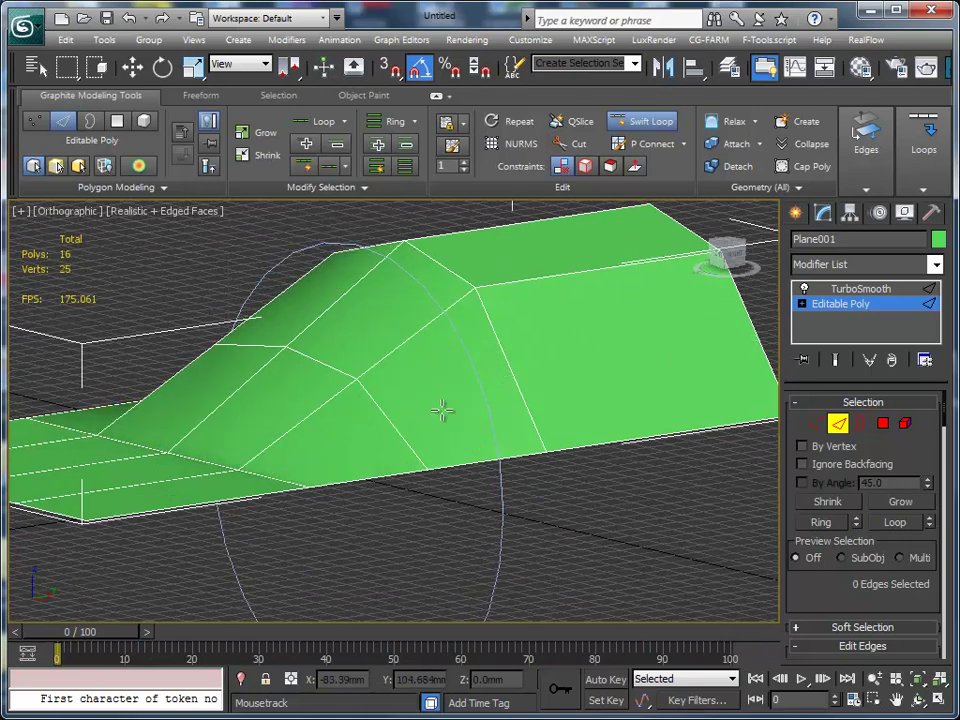
key(ctrl+z)
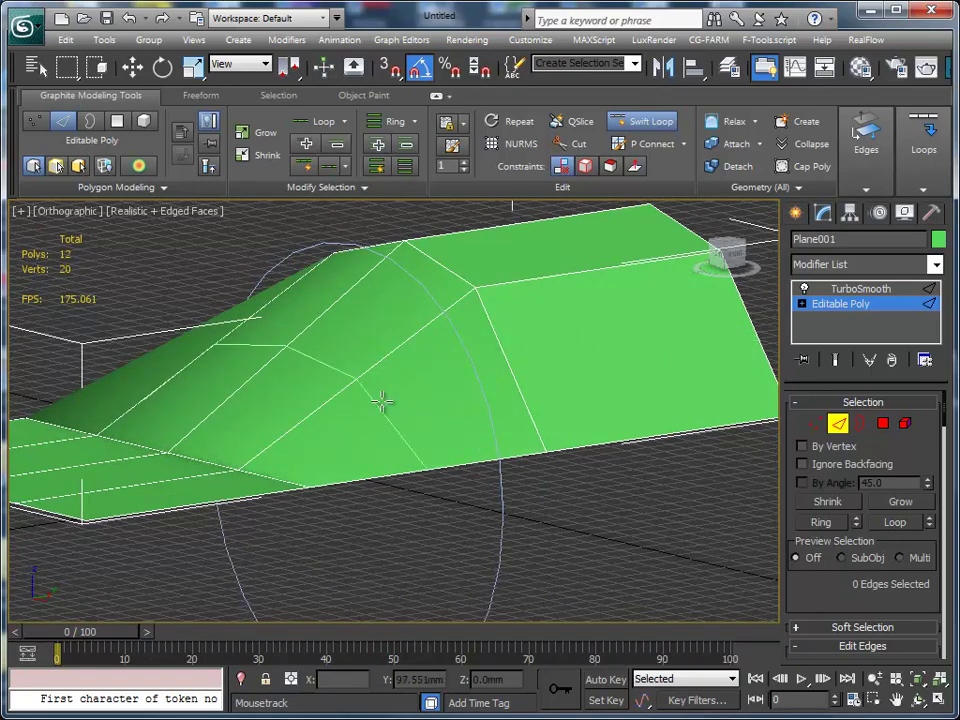
- Insert an edge loop on the slope and slide it up toward the raised section
click(358, 400)
mouse_move(493, 435)
alt+middle_down()
mouse_move(422, 471)
mouse_move(429, 444)
mouse_move(418, 478)
mouse_move(475, 460)
alt+middle_up()
key(l)
key(w)
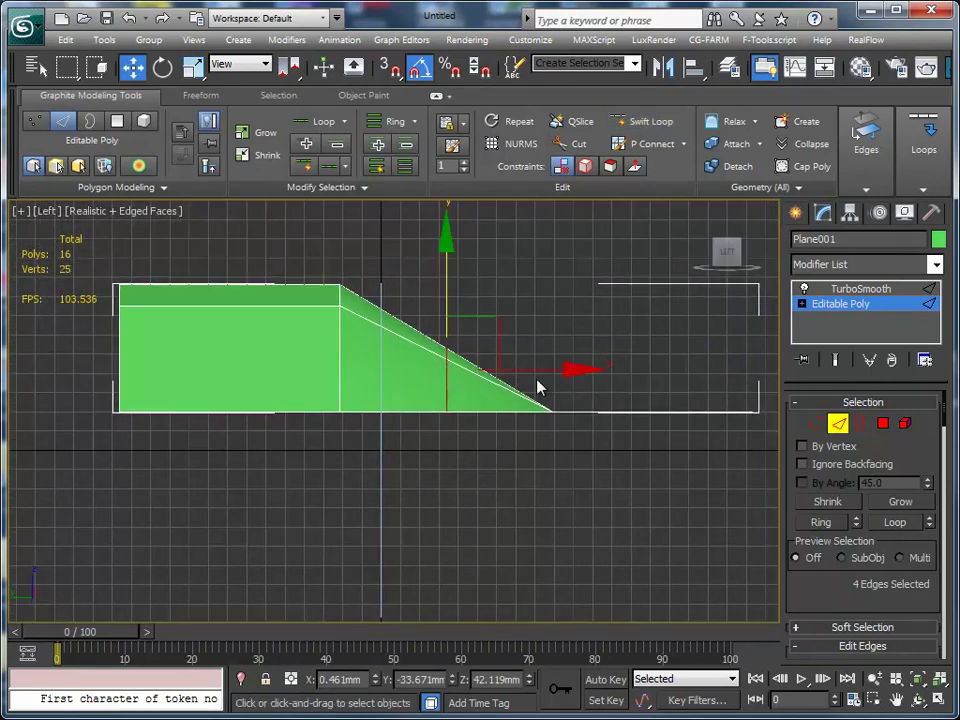
drag(536, 370, 468, 368)
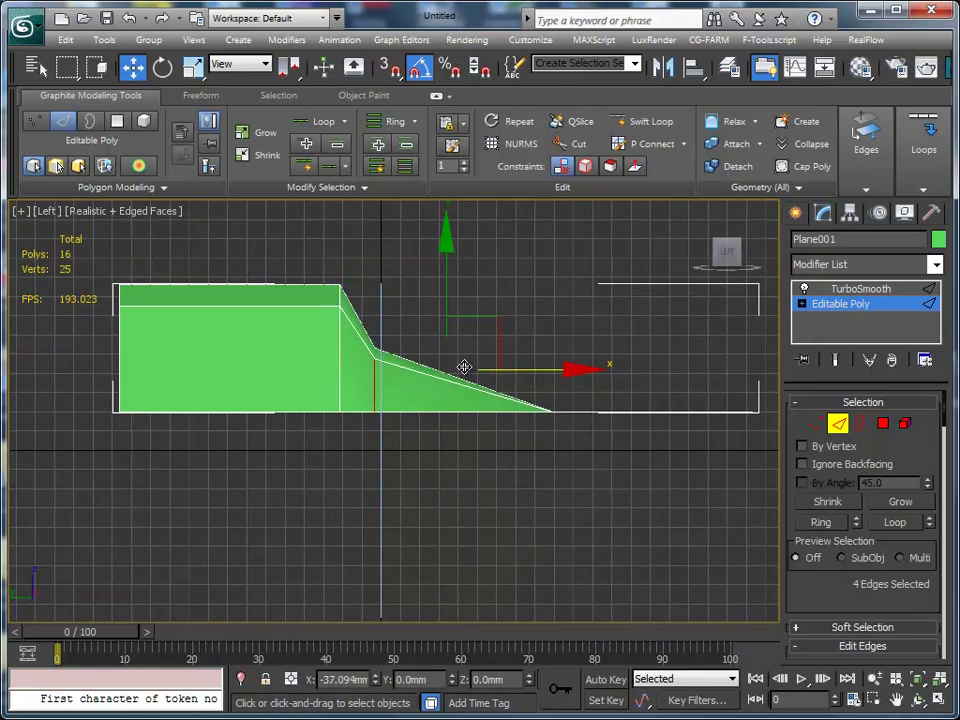
alt+middle_drag(484, 405, 452, 502)
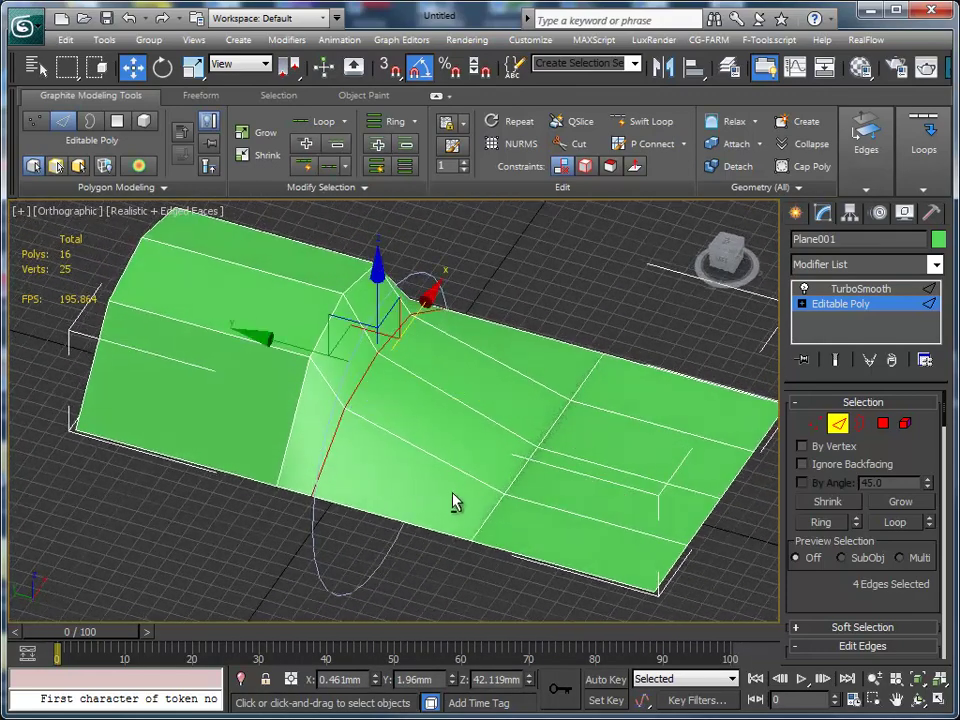
- Insert another Swift Loop edge loop and slide it left along the slope
click(647, 125)
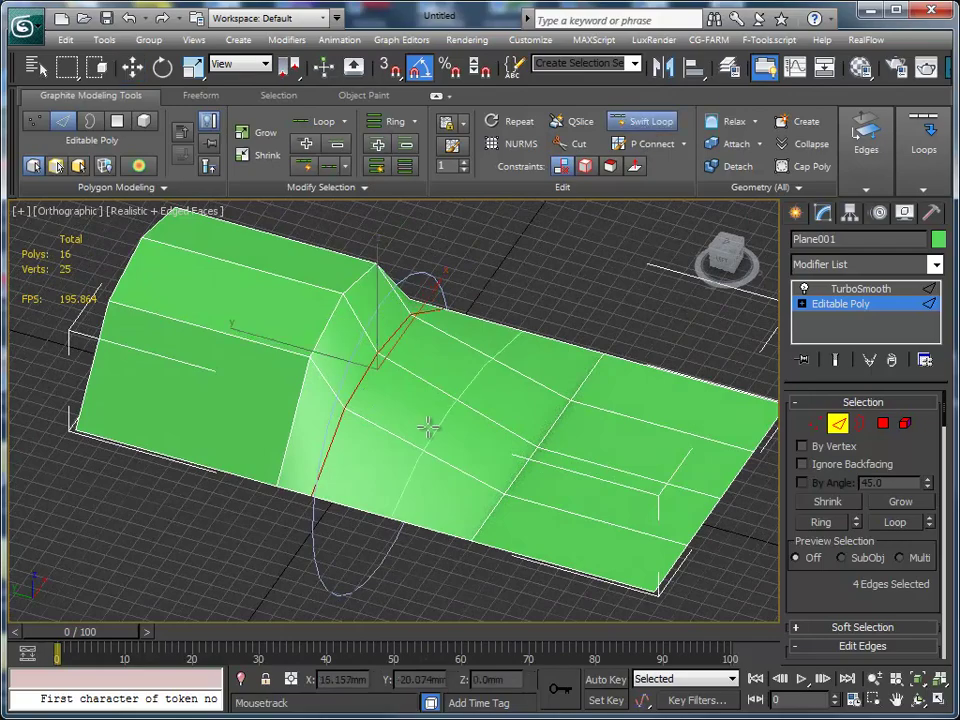
click(514, 484)
alt+middle_drag(514, 484, 545, 447)
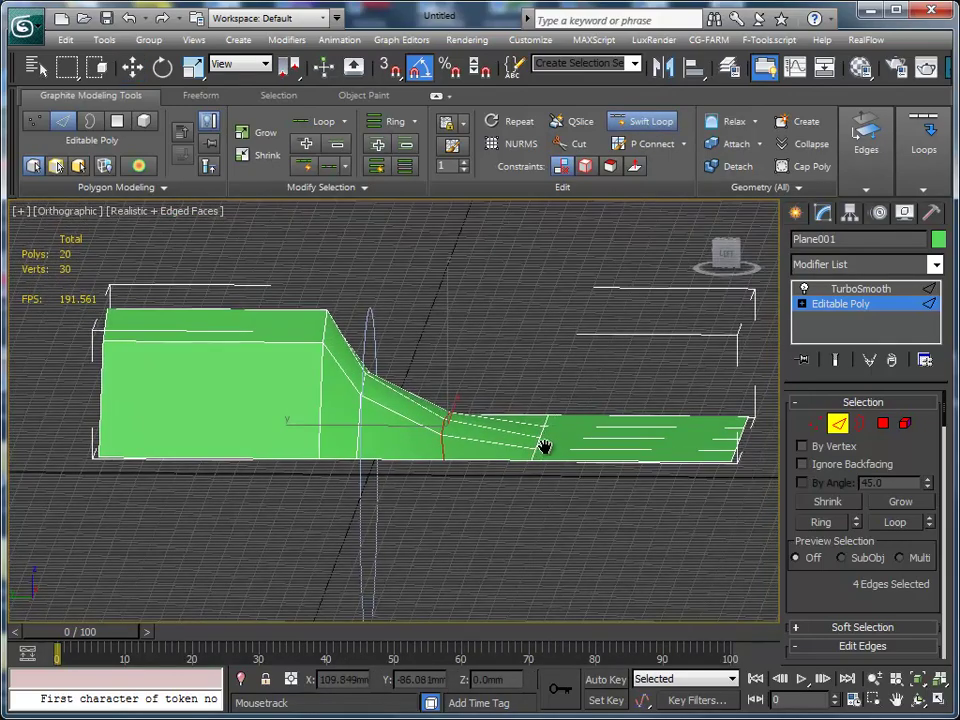
key(l)
scroll(522, 470, up, 3)
scroll(540, 500, up, 2)
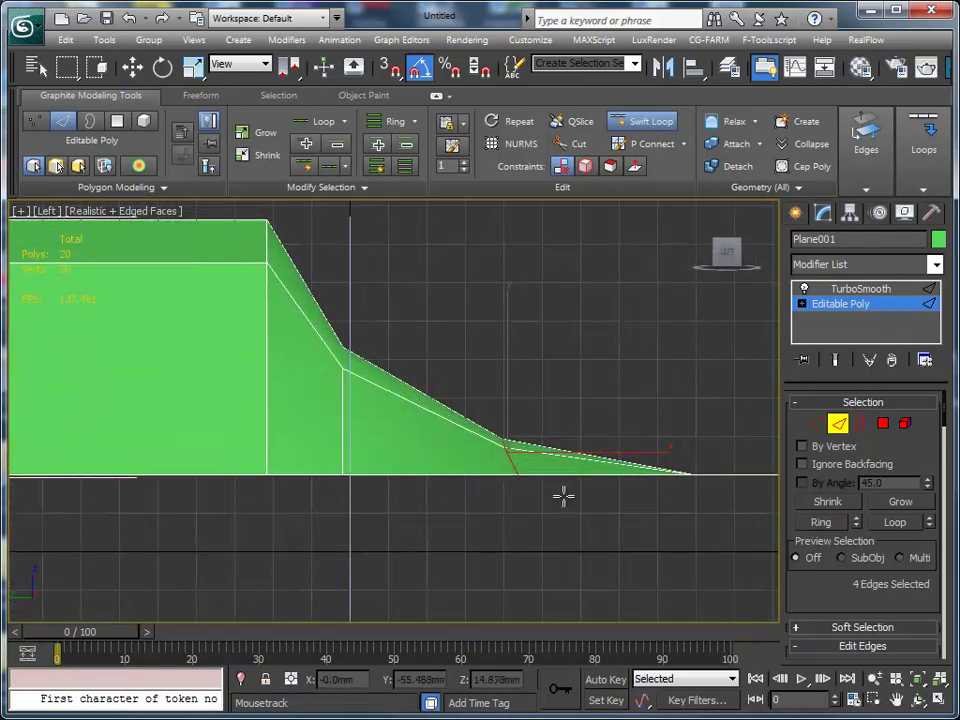
key(w)
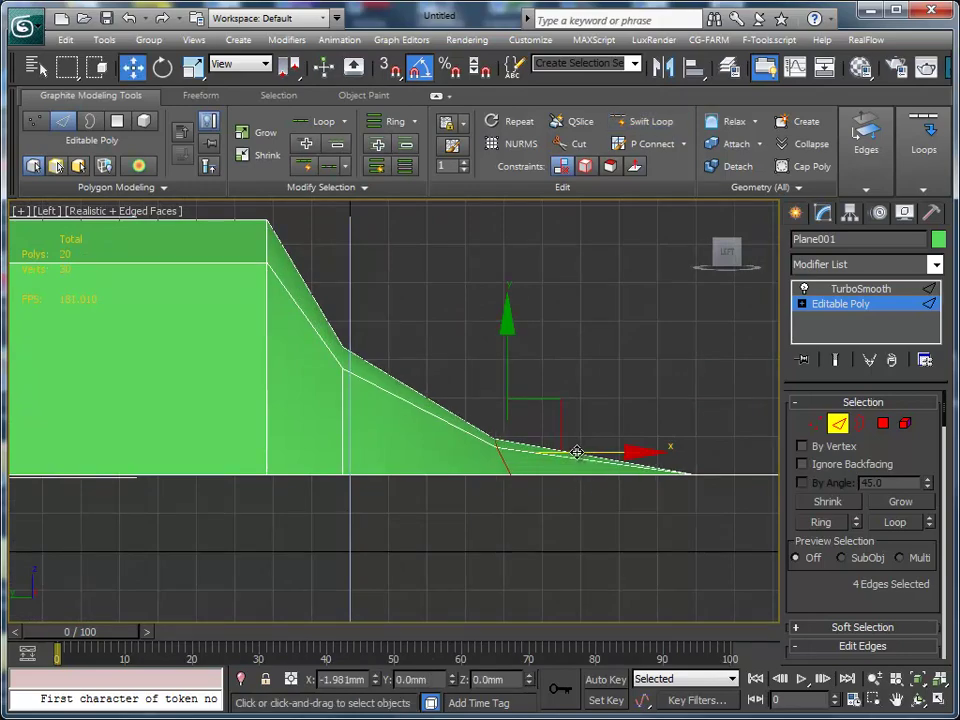
drag(574, 452, 536, 453)
- Slide the edge loop back toward the crease and select the loop nearest it
alt+middle_drag(540, 452, 598, 436)
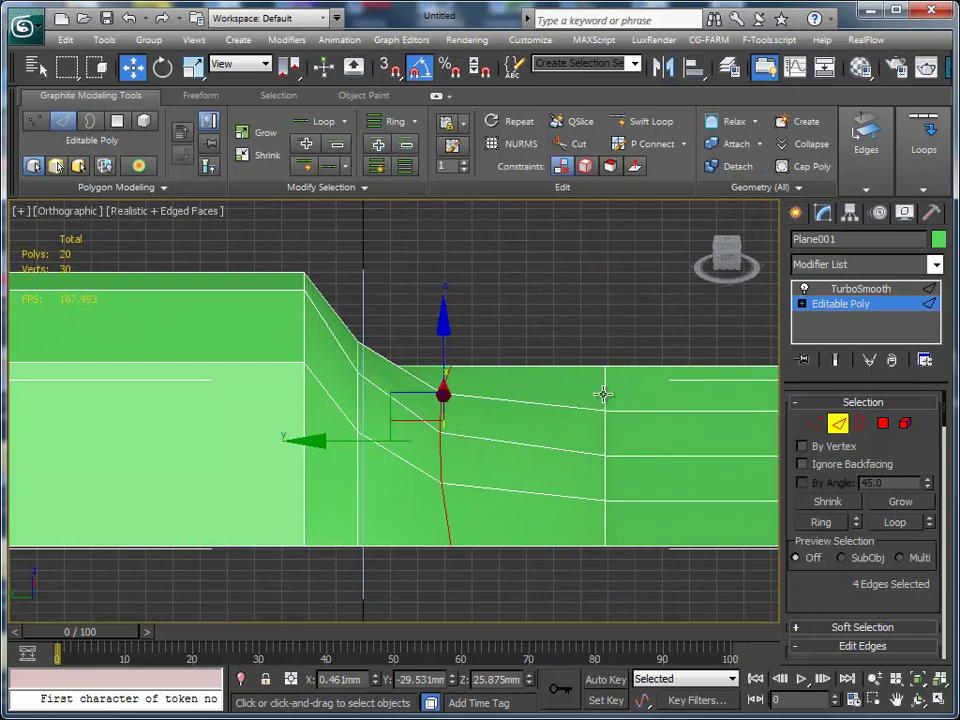
drag(603, 394, 603, 394)
drag(518, 458, 501, 456)
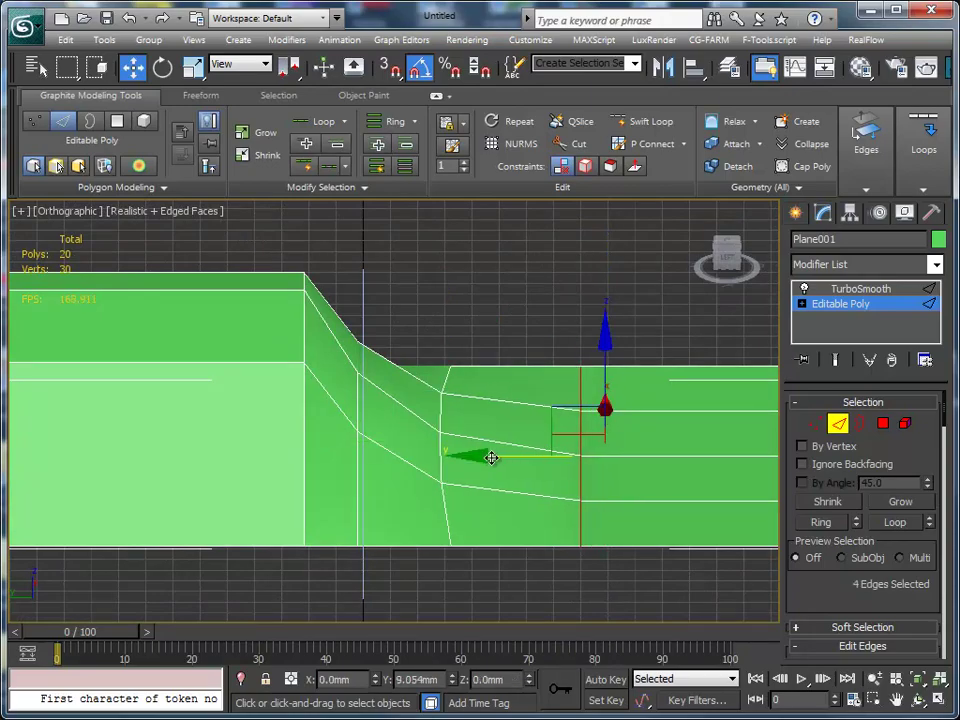
scroll(549, 467, down, 2)
scroll(491, 444, down, 3)
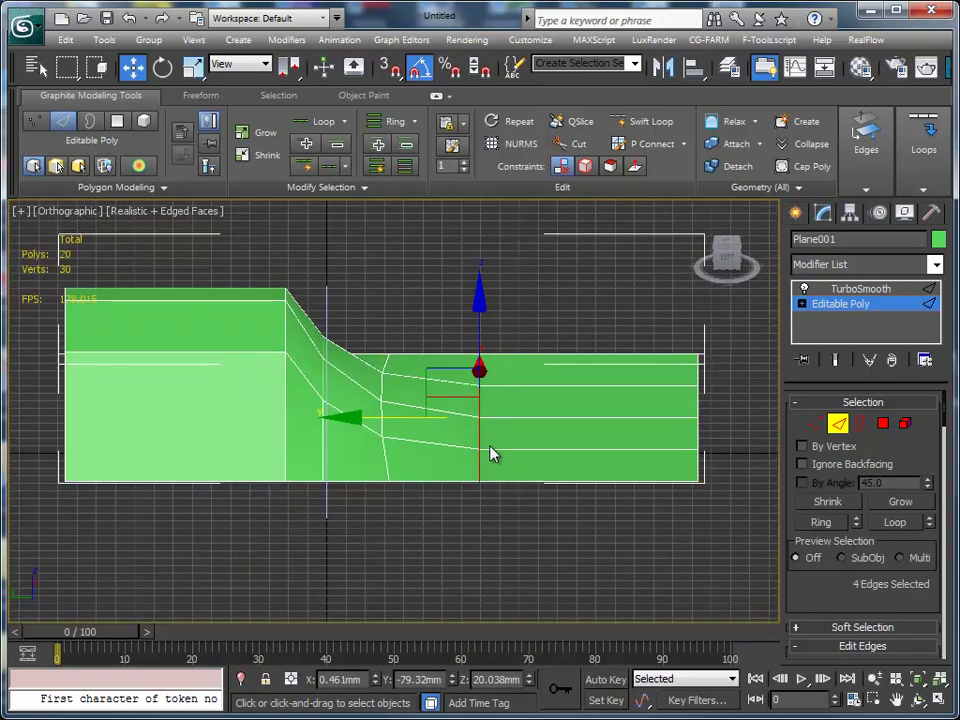
mouse_move(491, 444)
alt+middle_down()
mouse_move(351, 484)
mouse_move(476, 469)
mouse_move(505, 484)
alt+middle_up()
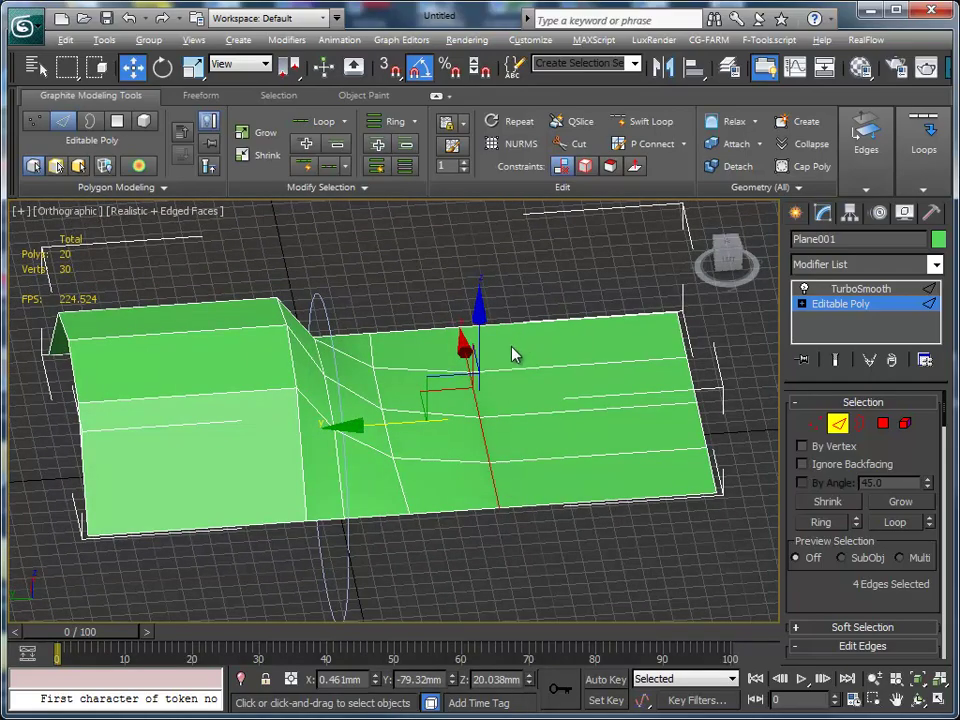
mouse_move(514, 354)
alt+middle_down()
mouse_move(360, 377)
mouse_move(502, 360)
alt+middle_up()
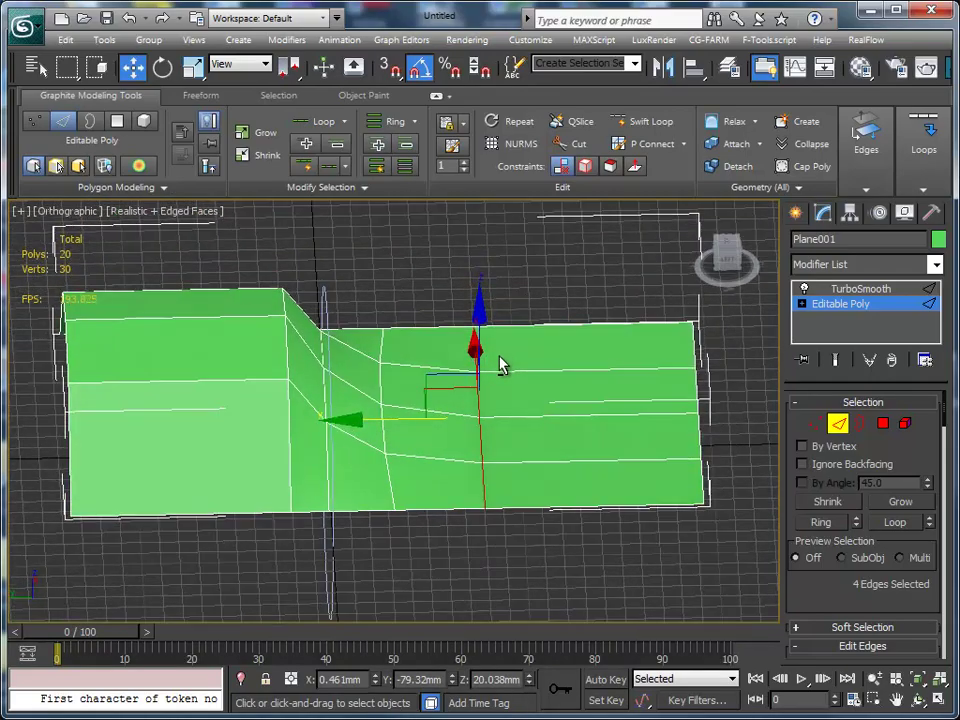
double_click(381, 346)
mouse_move(474, 398)
alt+middle_down()
mouse_move(364, 411)
mouse_move(371, 392)
mouse_move(560, 374)
alt+middle_up()
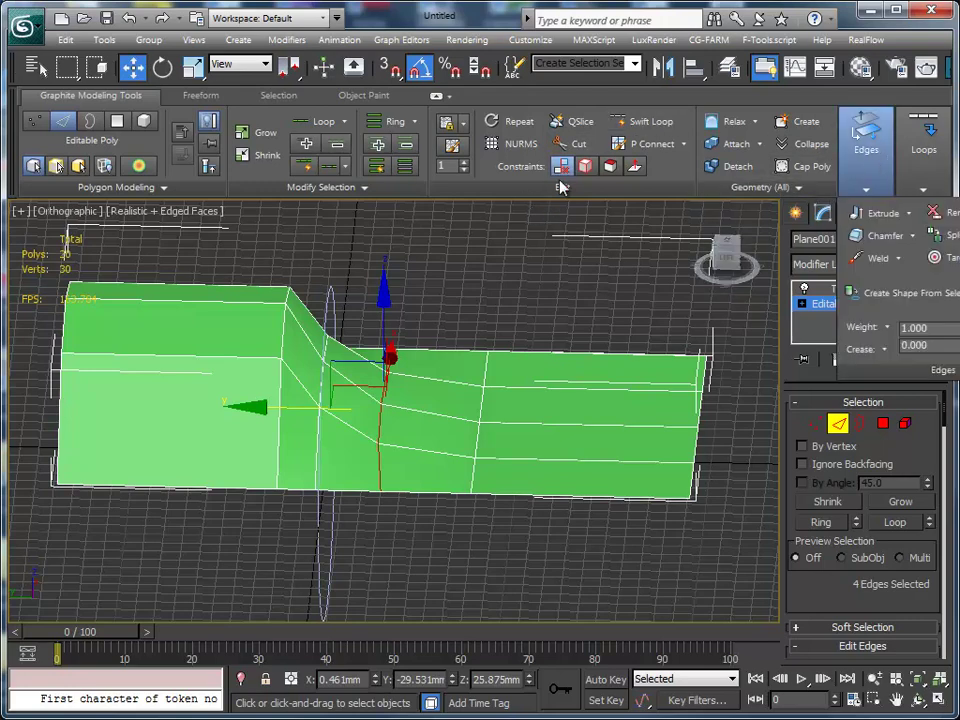
- Minimize the Graphite ribbon to panel buttons and make the edge loop planar at Y 1.96mm, Z 42.119mm
click(449, 97)
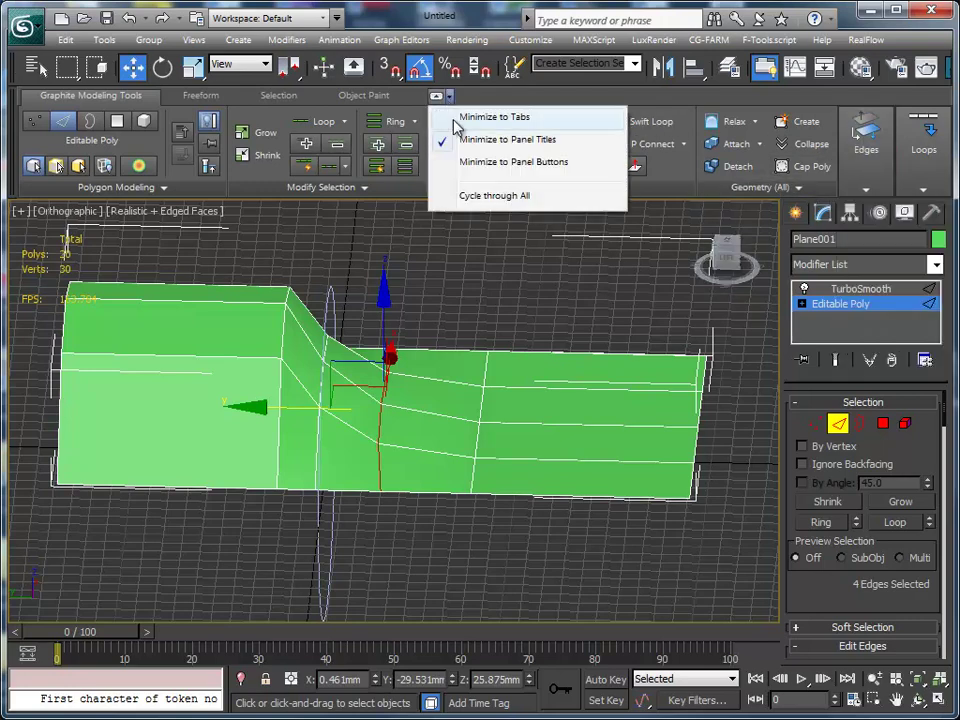
click(480, 161)
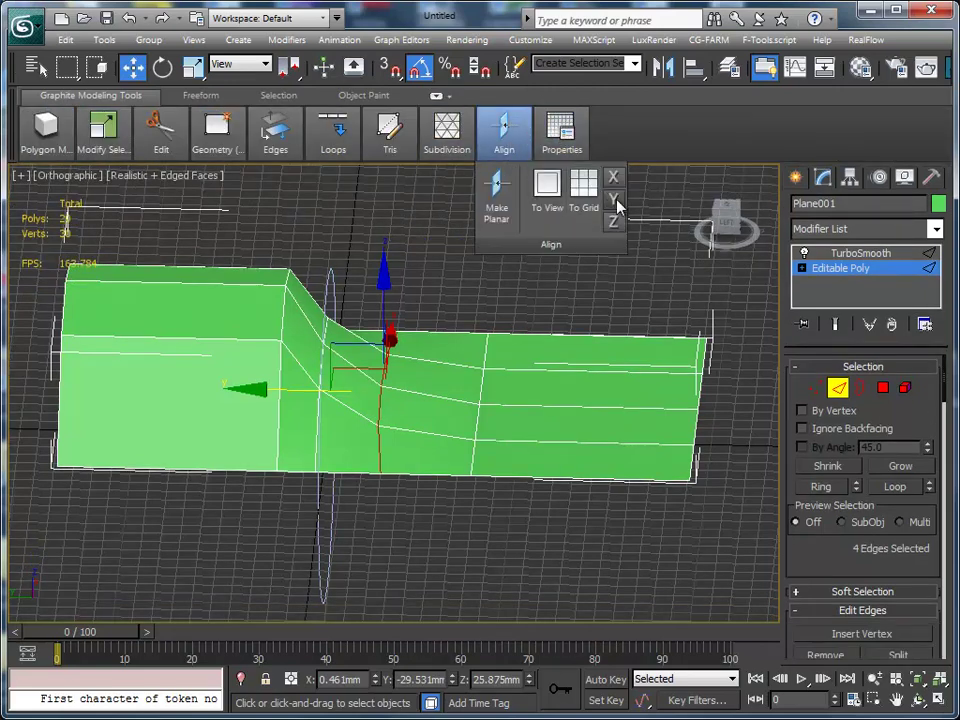
click(617, 206)
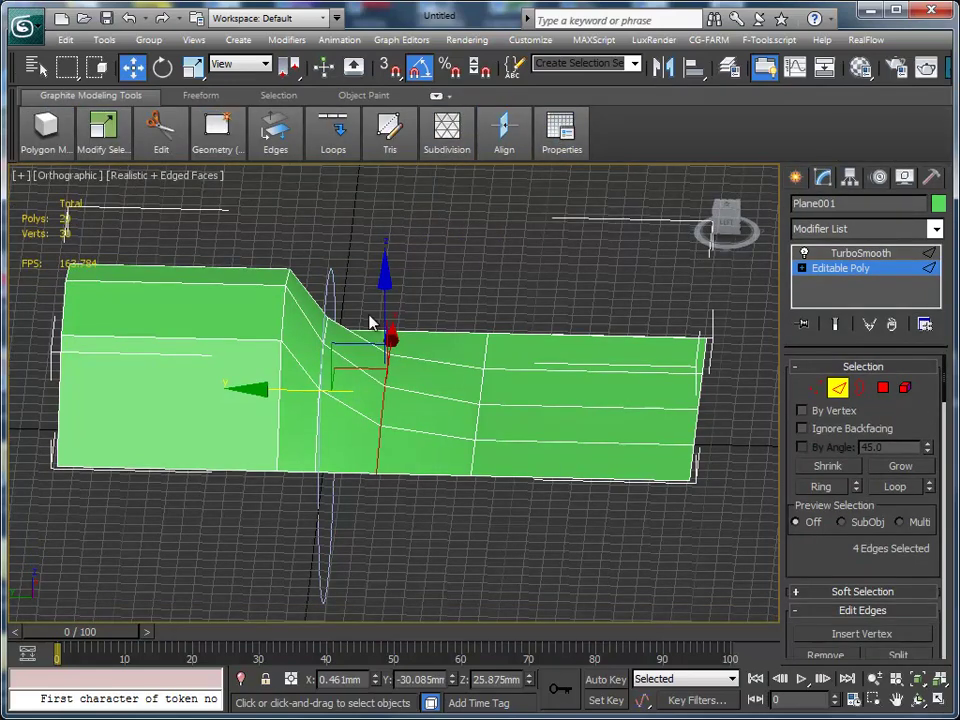
key(ctrl+z)
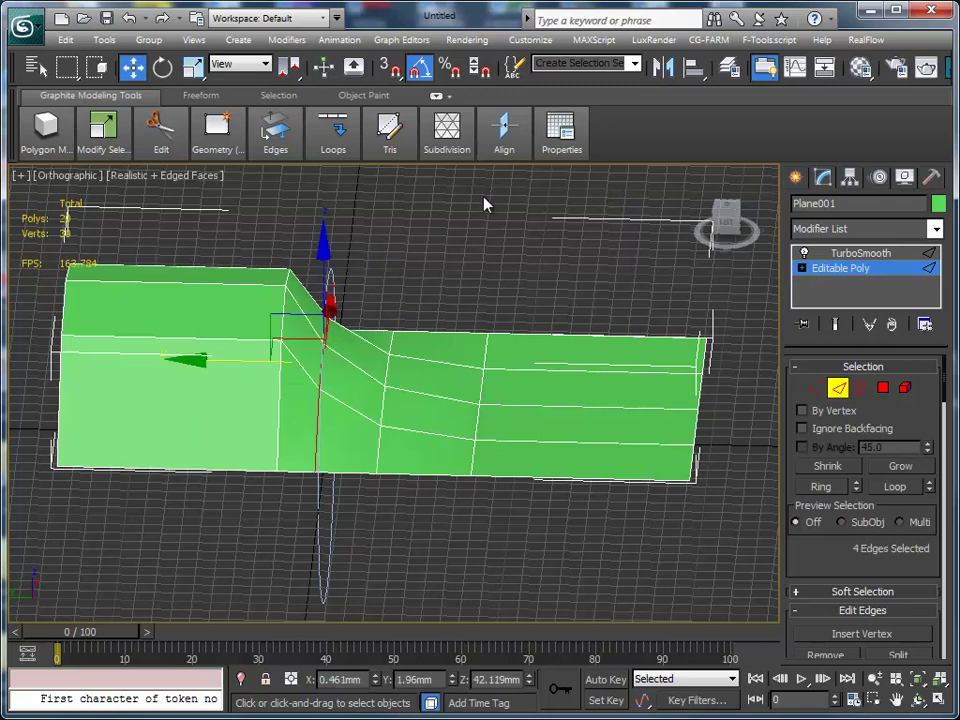
mouse_move(503, 133)
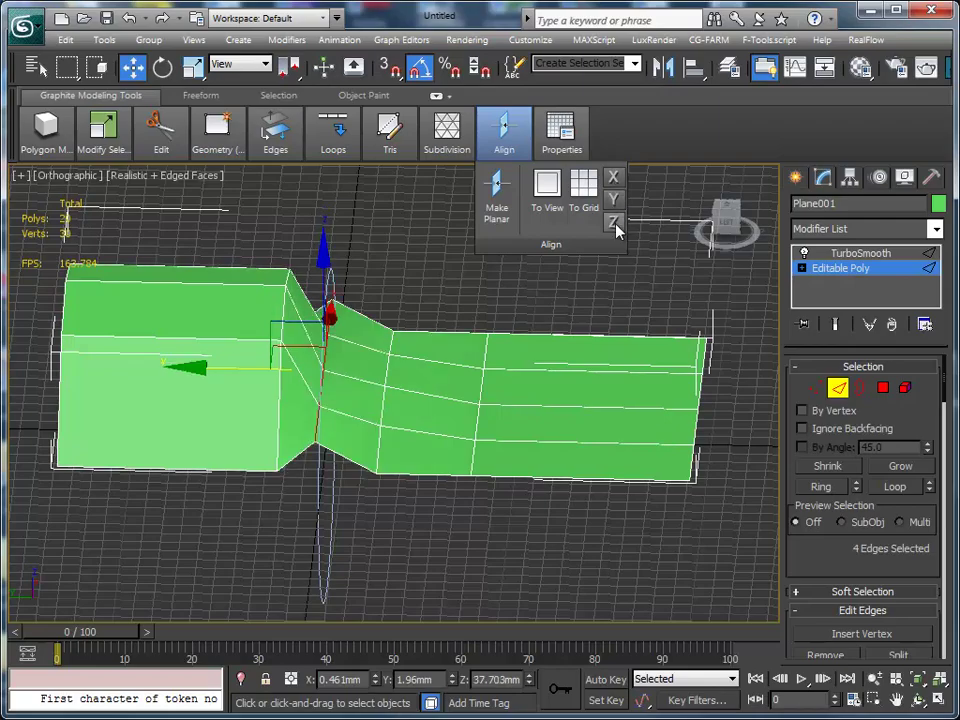
mouse_move(580, 320)
alt+middle_down()
mouse_move(487, 400)
mouse_move(328, 401)
mouse_move(257, 364)
mouse_move(258, 378)
alt+middle_up()
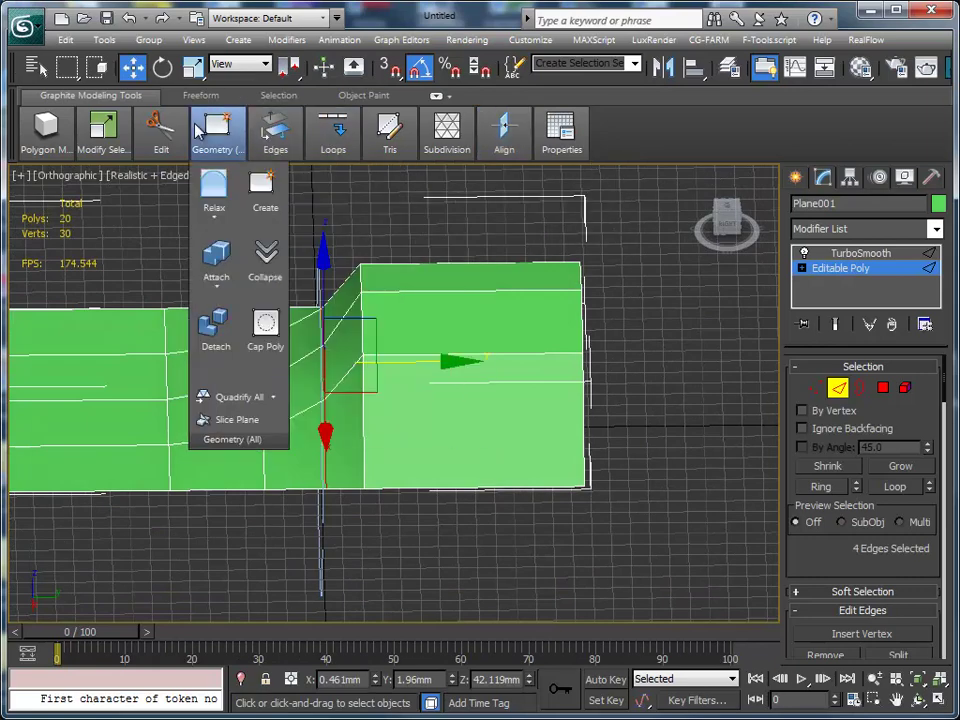
mouse_move(160, 132)
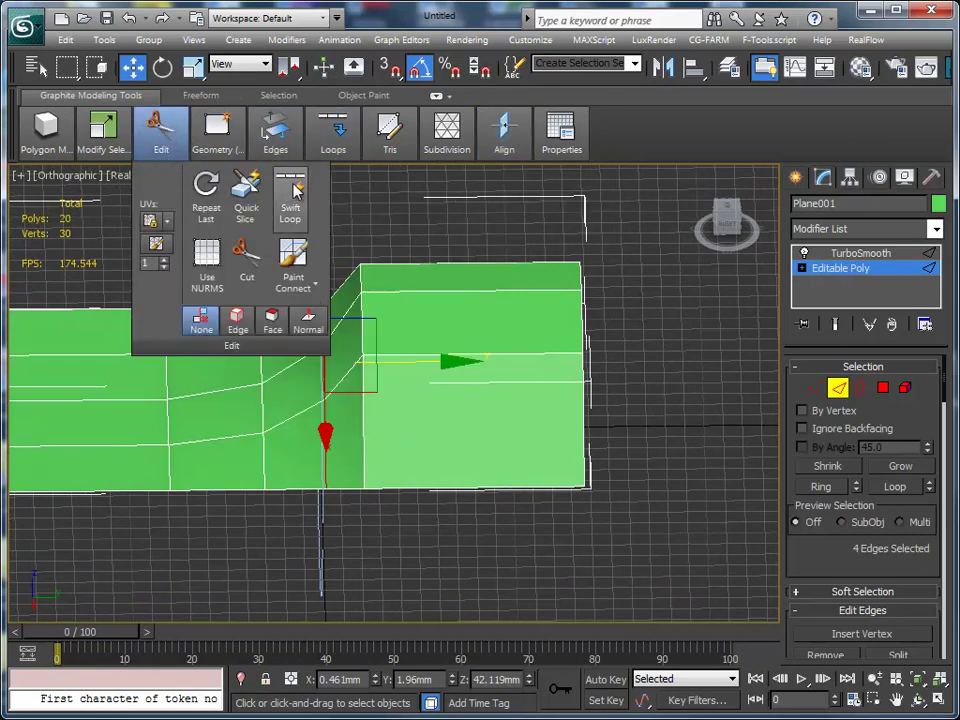
- Add two Swift Loop edge loops across the flat section, giving 28 polygons and 40 vertices
click(290, 195)
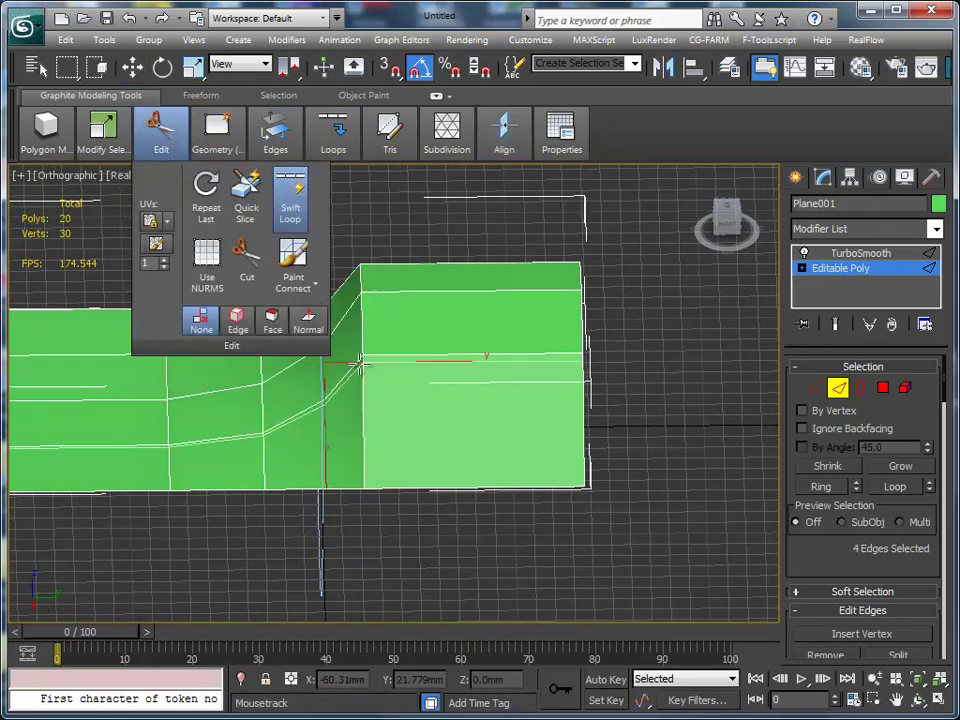
click(370, 292)
mouse_move(170, 389)
middle_down()
mouse_move(386, 343)
mouse_move(406, 374)
middle_up()
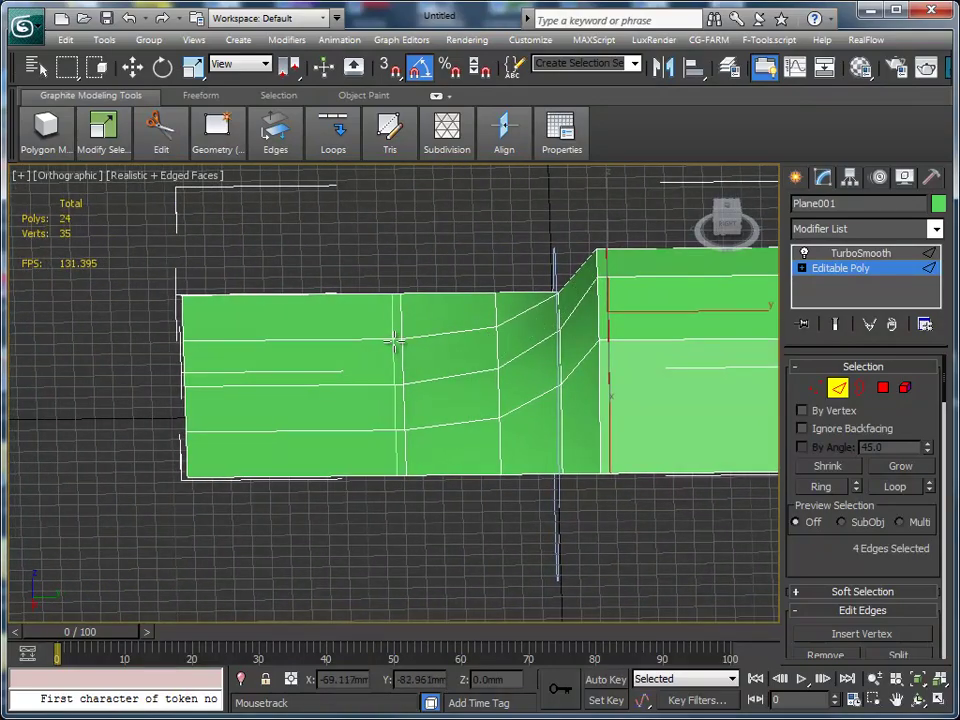
click(395, 342)
mouse_move(371, 379)
alt+middle_down()
mouse_move(456, 362)
mouse_move(446, 387)
mouse_move(343, 386)
mouse_move(401, 369)
mouse_move(369, 386)
mouse_move(282, 372)
alt+middle_up()
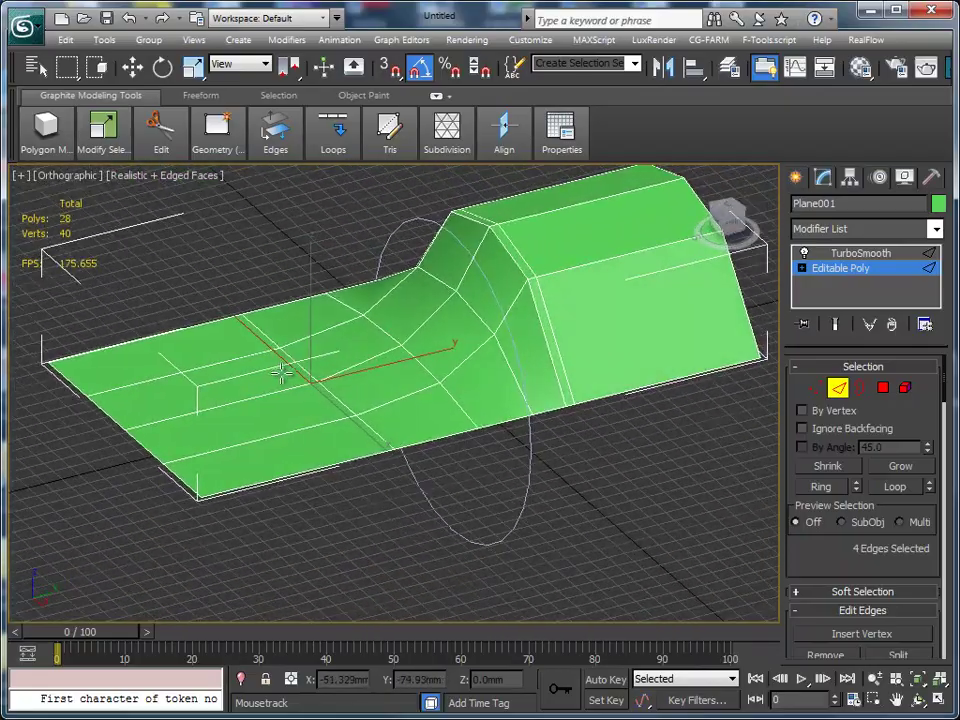
- Select the mesh's open border and extrude it down in Z into side walls
click(860, 390)
key(ctrl+a)
mouse_move(714, 392)
alt+middle_down()
mouse_move(636, 405)
mouse_move(666, 401)
mouse_move(641, 413)
alt+middle_up()
key(w)
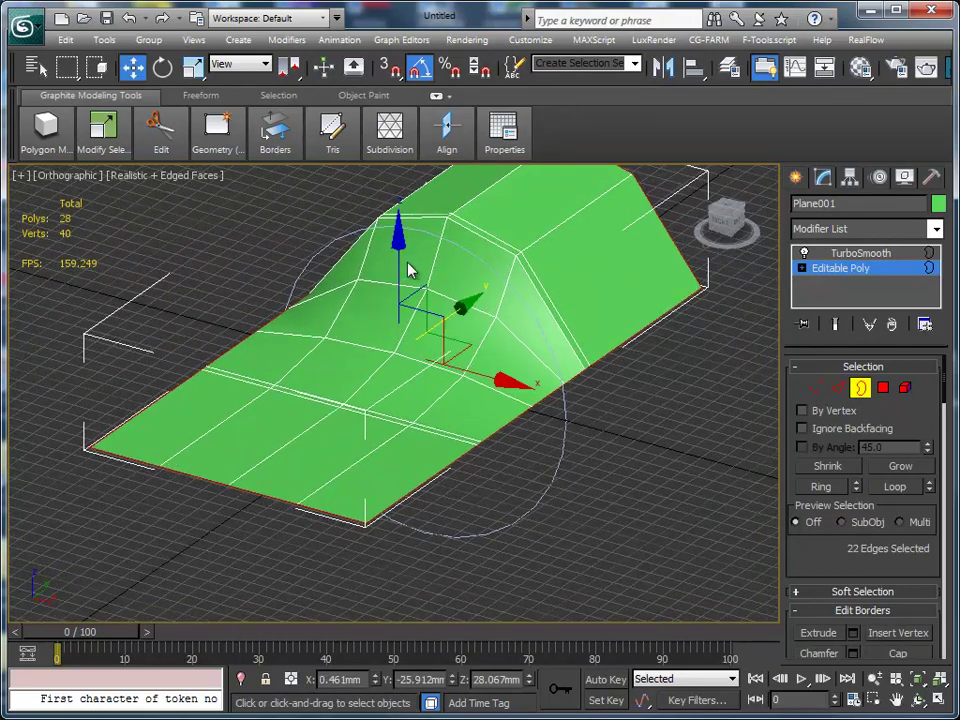
shift+drag(397, 252, 394, 294)
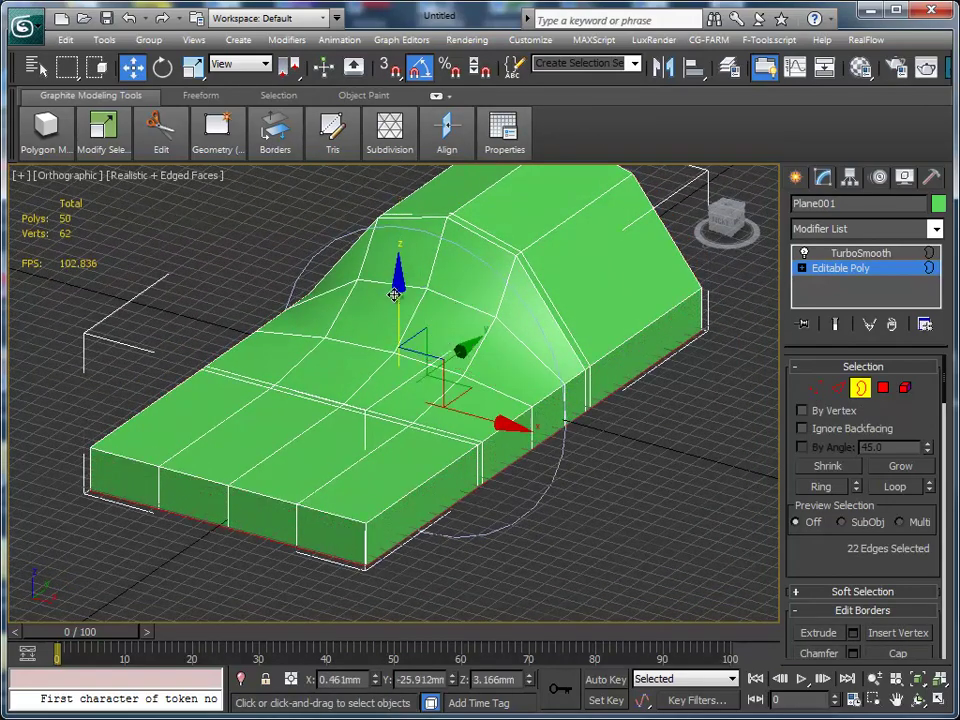
- Scale the bottom border to about 105% in X and show the TurboSmooth end result without edged faces
key(l)
middle_drag(489, 368, 431, 368)
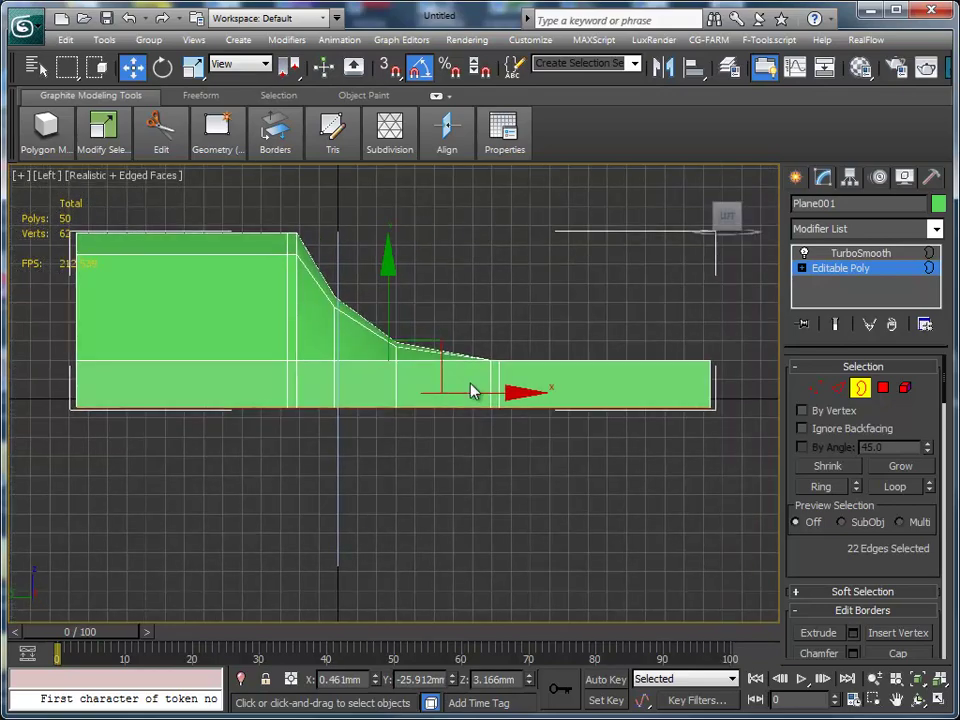
key(f)
scroll(466, 389, up, 2)
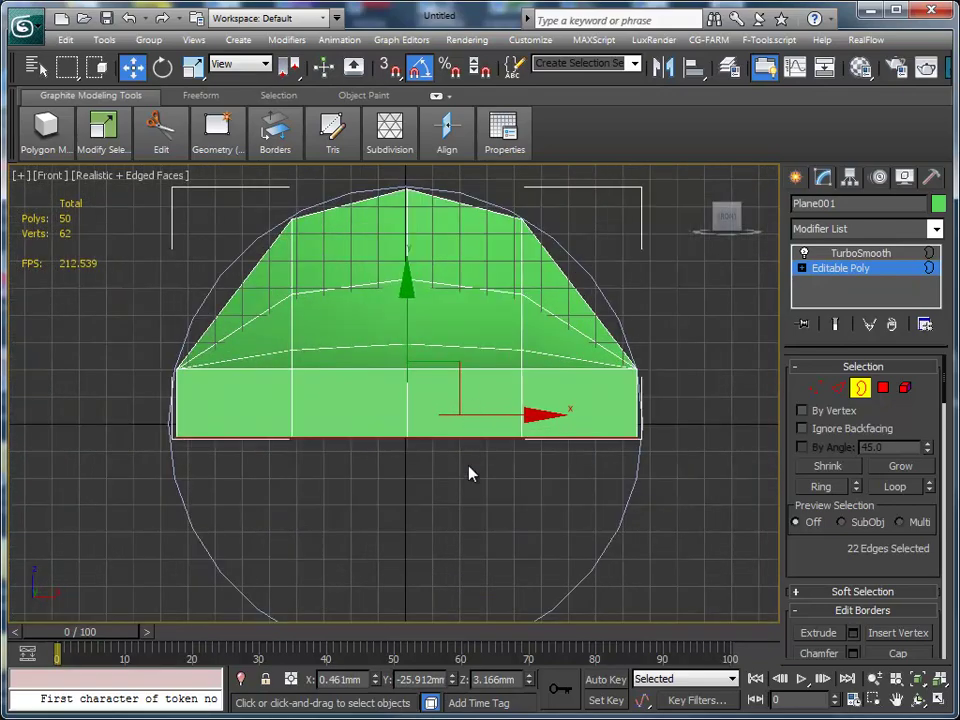
key(r)
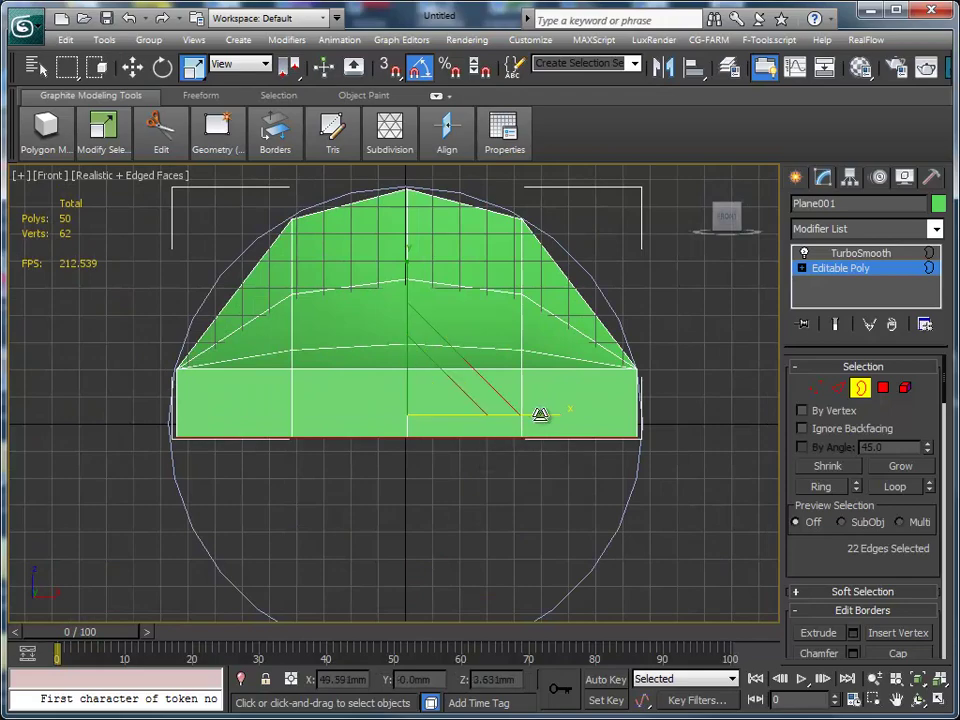
drag(542, 413, 543, 413)
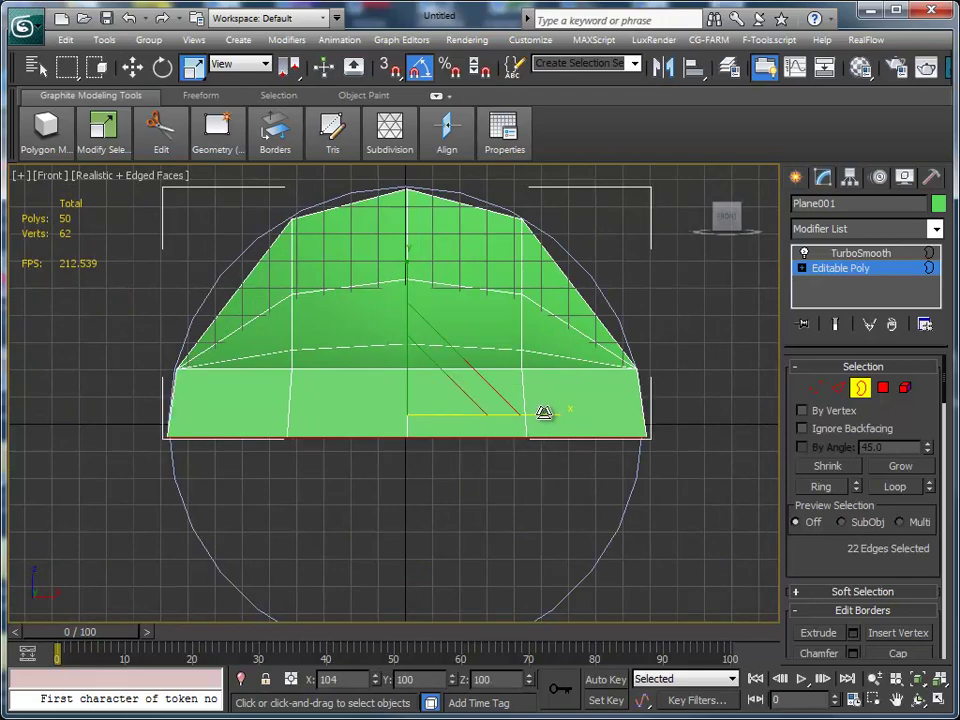
mouse_move(543, 413)
alt+middle_down()
mouse_move(574, 454)
mouse_move(499, 482)
mouse_move(771, 388)
mouse_move(594, 439)
mouse_move(587, 450)
mouse_move(499, 444)
mouse_move(499, 422)
mouse_move(537, 423)
mouse_move(512, 467)
mouse_move(664, 460)
mouse_move(613, 476)
mouse_move(564, 471)
mouse_move(645, 433)
alt+middle_up()
click(838, 324)
key(F4)
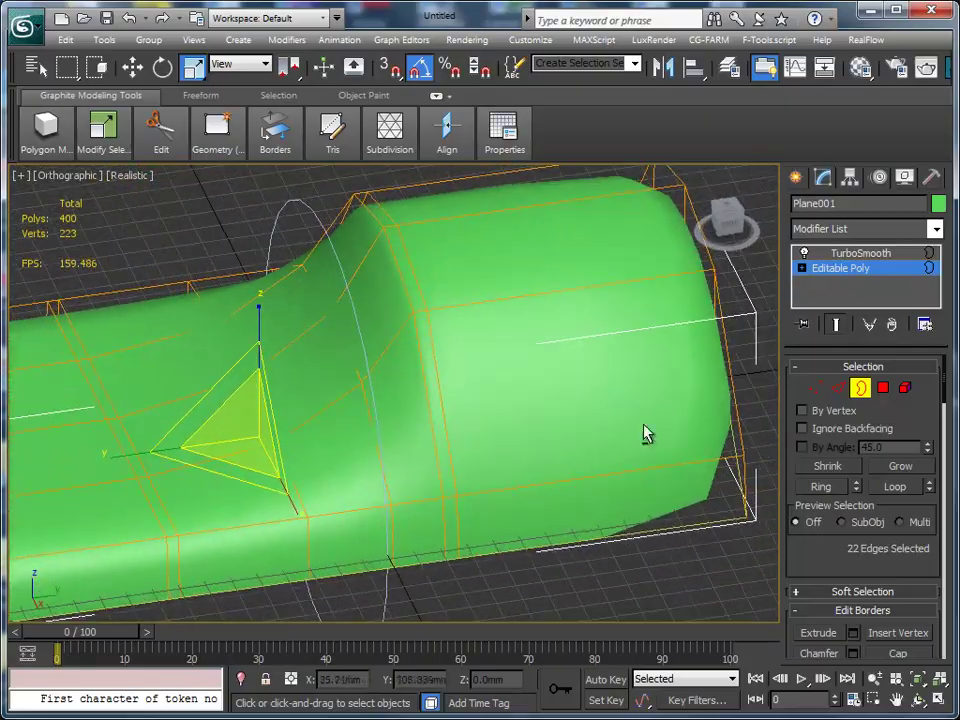
mouse_move(602, 375)
alt+middle_down()
mouse_move(514, 388)
mouse_move(641, 364)
mouse_move(611, 375)
mouse_move(611, 345)
mouse_move(681, 345)
mouse_move(514, 298)
mouse_move(519, 339)
mouse_move(508, 382)
mouse_move(553, 364)
mouse_move(636, 364)
mouse_move(618, 368)
alt+middle_up()
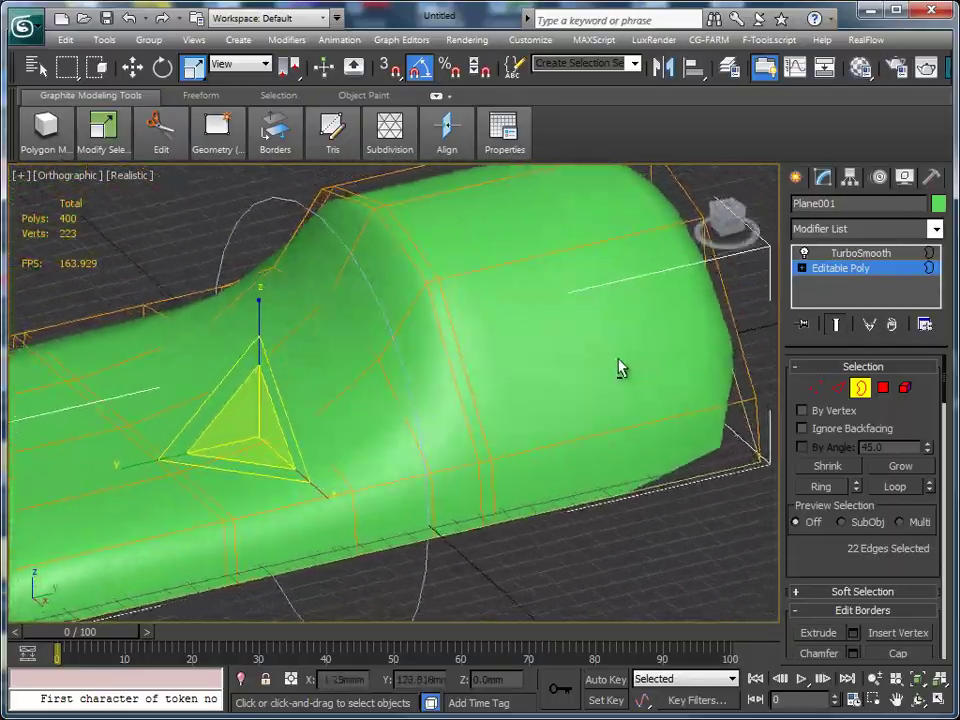
mouse_move(700, 375)
alt+middle_down()
mouse_move(654, 381)
mouse_move(600, 371)
mouse_move(640, 368)
alt+middle_up()
- Delete the end polygons on both sides of the shell
click(884, 389)
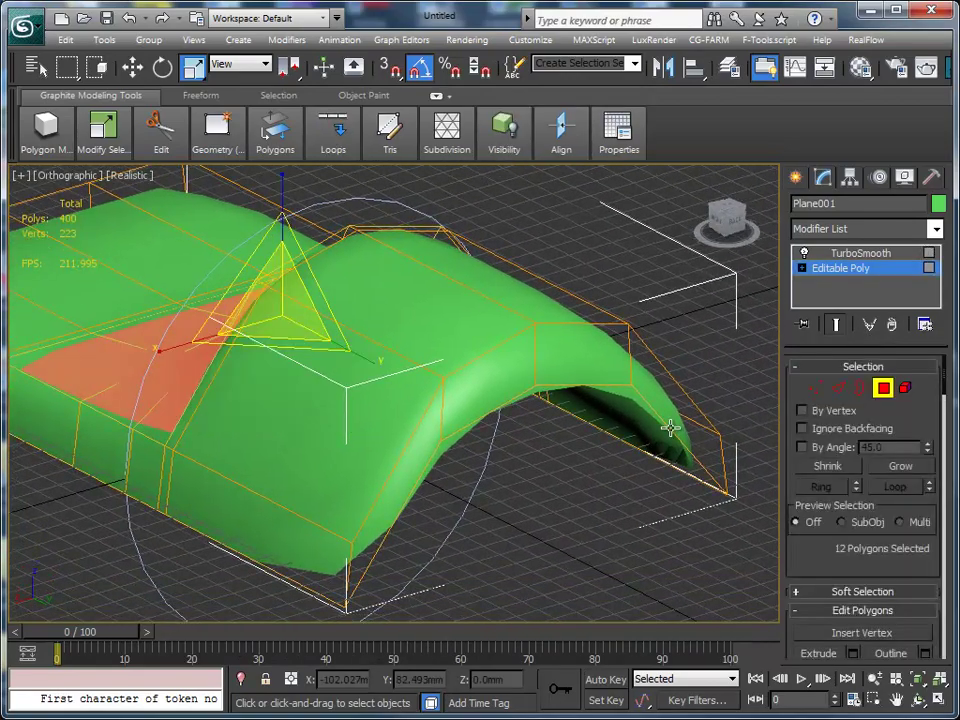
click(384, 512)
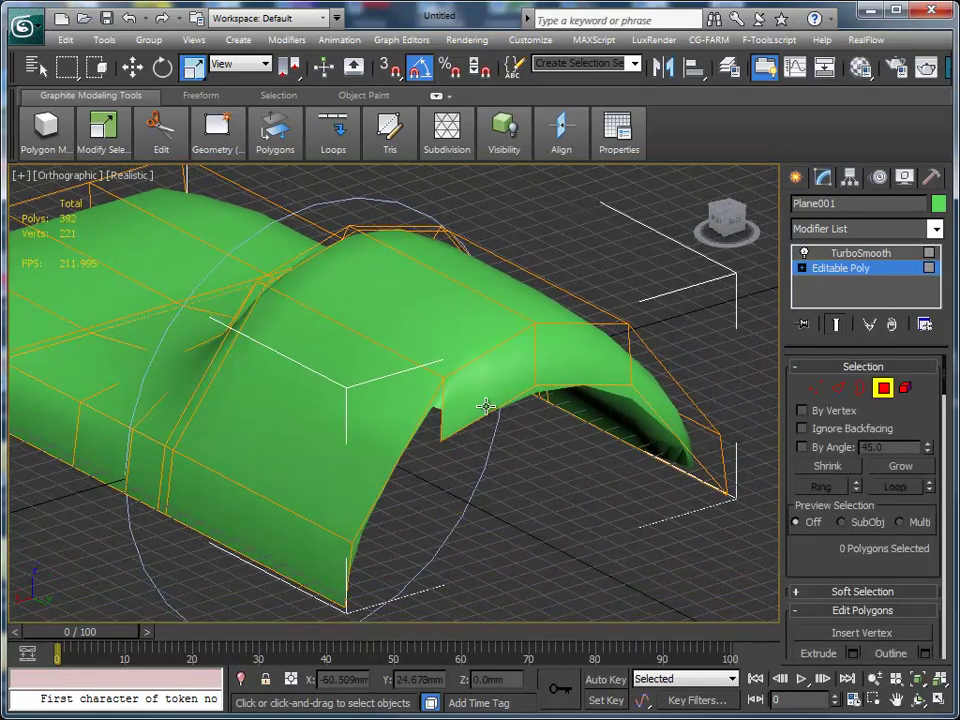
click(557, 377)
key(Delete)
click(662, 420)
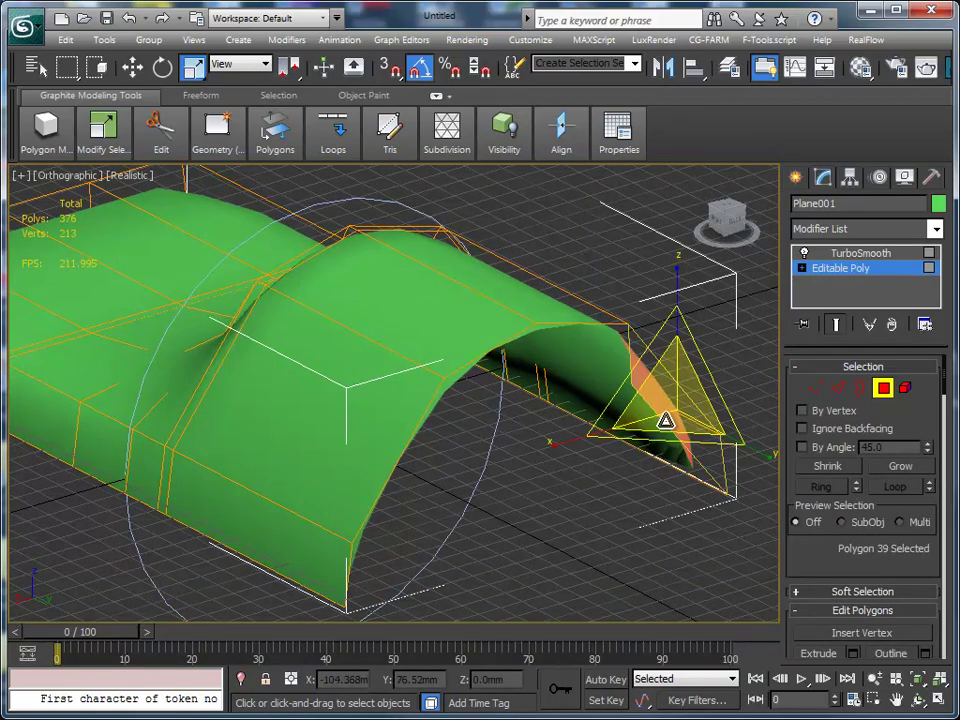
key(Delete)
mouse_move(456, 469)
alt+middle_down()
mouse_move(467, 448)
mouse_move(615, 457)
mouse_move(616, 368)
alt+middle_up()
scroll(615, 457, up, 5)
- Delete four bottom side-wall polygons so the body's ends open into an arch
click(400, 492)
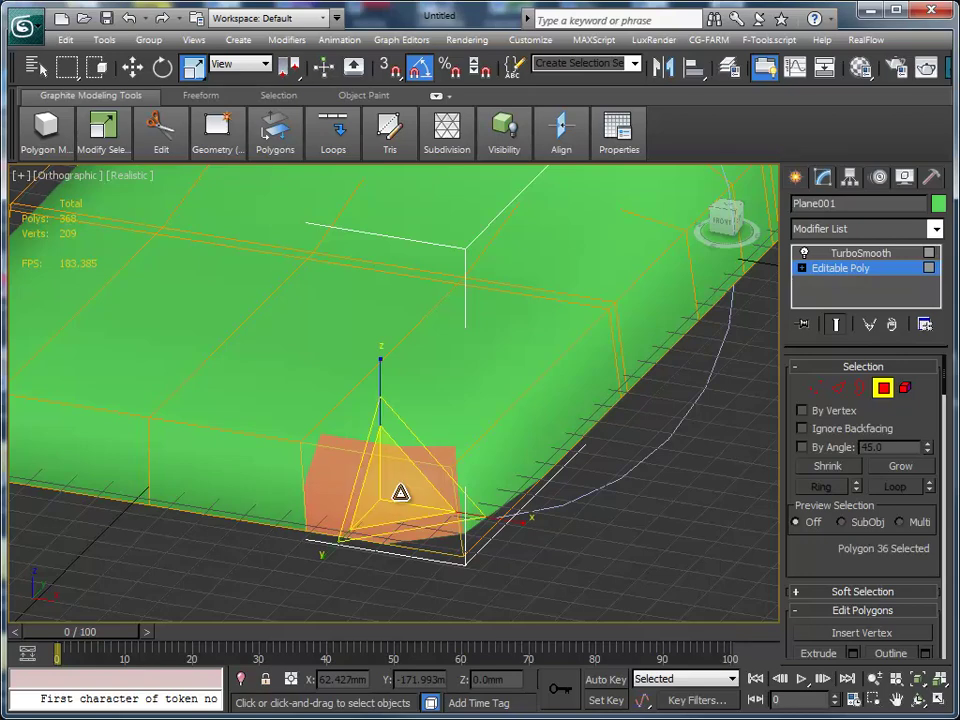
key(Delete)
click(279, 488)
key(Delete)
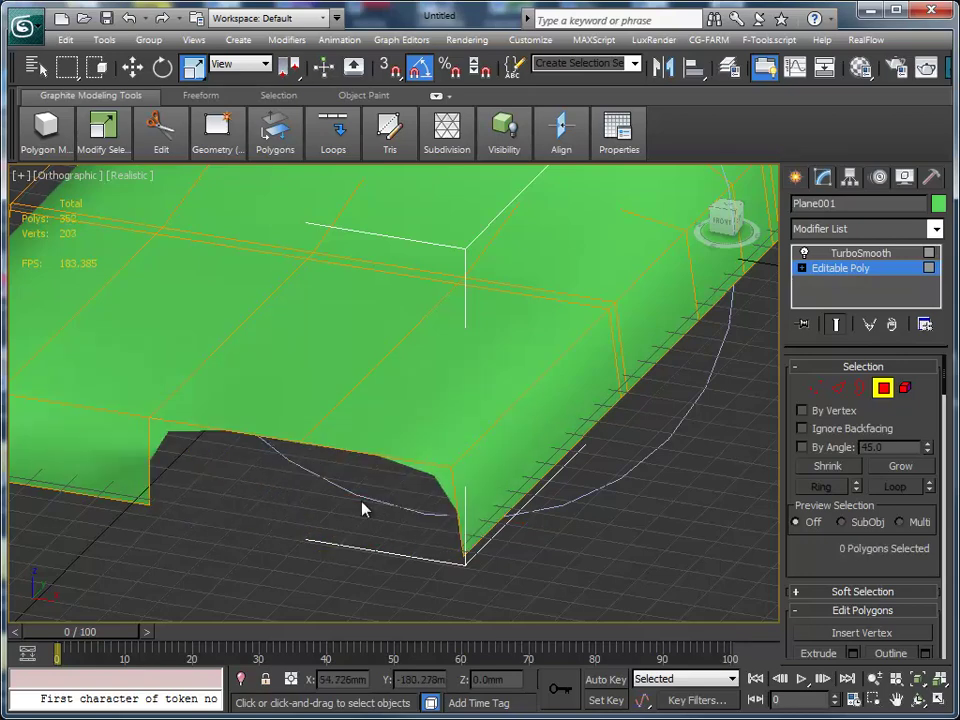
middle_drag(364, 508, 490, 512)
click(238, 474)
key(Delete)
click(100, 444)
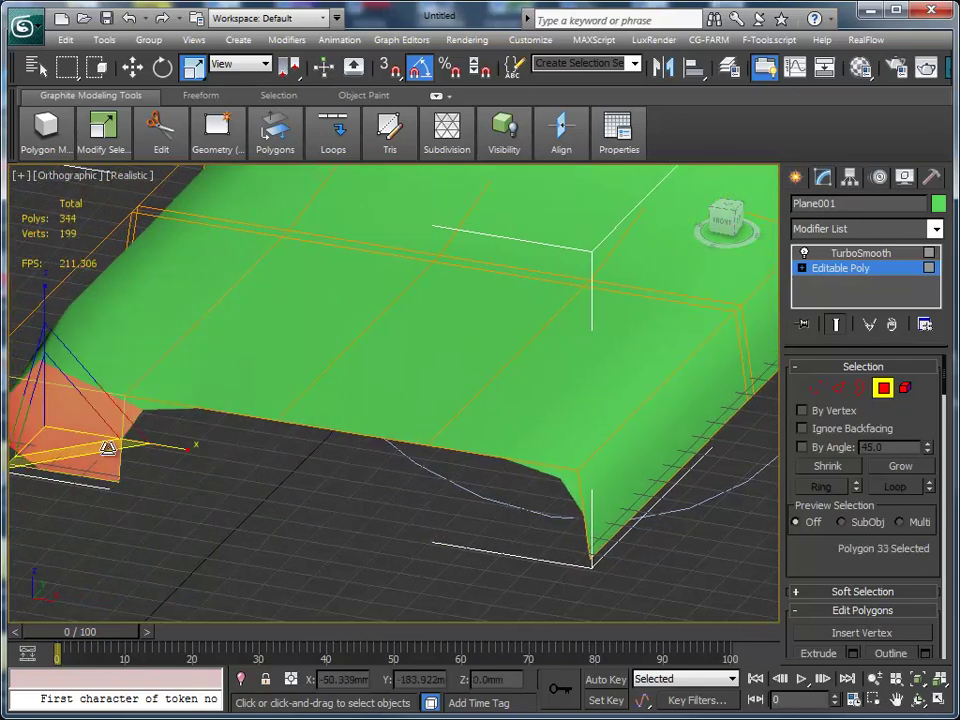
key(Delete)
mouse_move(103, 444)
alt+middle_down()
mouse_move(289, 474)
mouse_move(409, 479)
mouse_move(354, 497)
mouse_move(362, 467)
mouse_move(283, 510)
alt+middle_up()
mouse_move(372, 502)
alt+middle_down()
mouse_move(274, 501)
mouse_move(336, 484)
mouse_move(543, 470)
mouse_move(431, 491)
alt+middle_up()
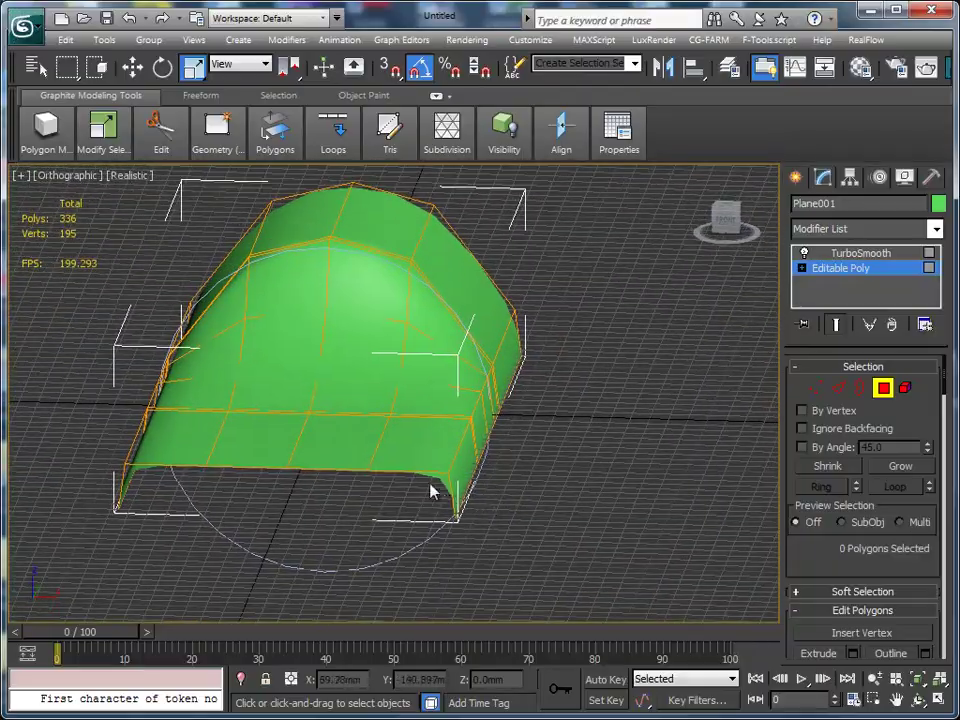
- Switch to the Front view and zoom and pan until the shell fills the viewport
key(f)
scroll(454, 503, up, 4)
scroll(454, 474, down, 2)
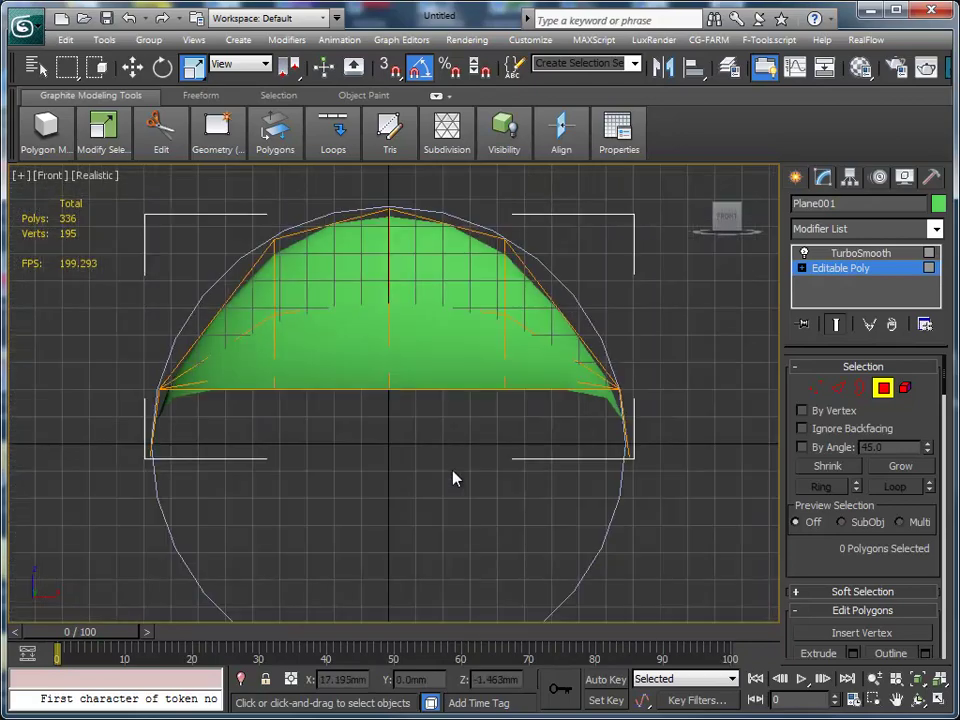
scroll(452, 478, up, 1)
middle_drag(451, 527, 445, 518)
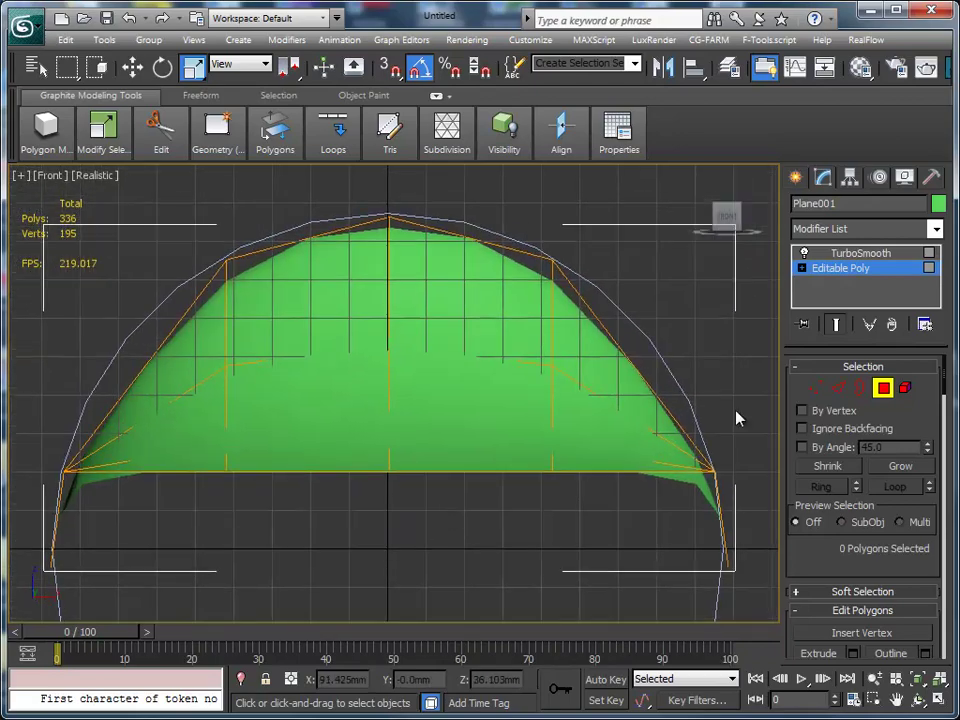
- Select the six top vertices on both sides and raise them
click(815, 390)
drag(200, 240, 256, 287)
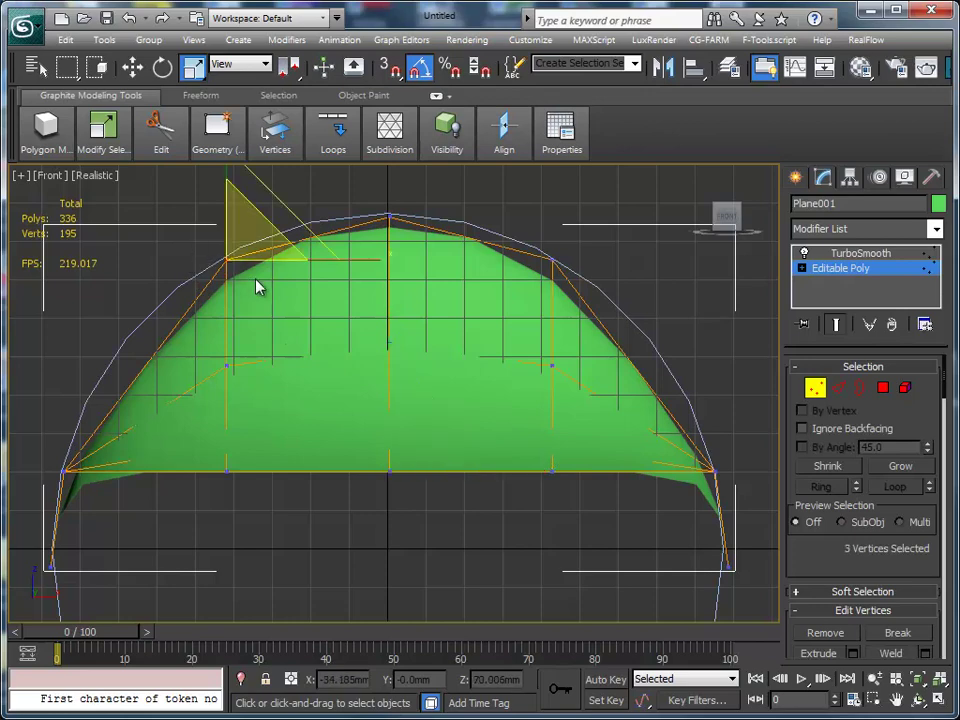
key(w)
ctrl+drag(536, 242, 595, 308)
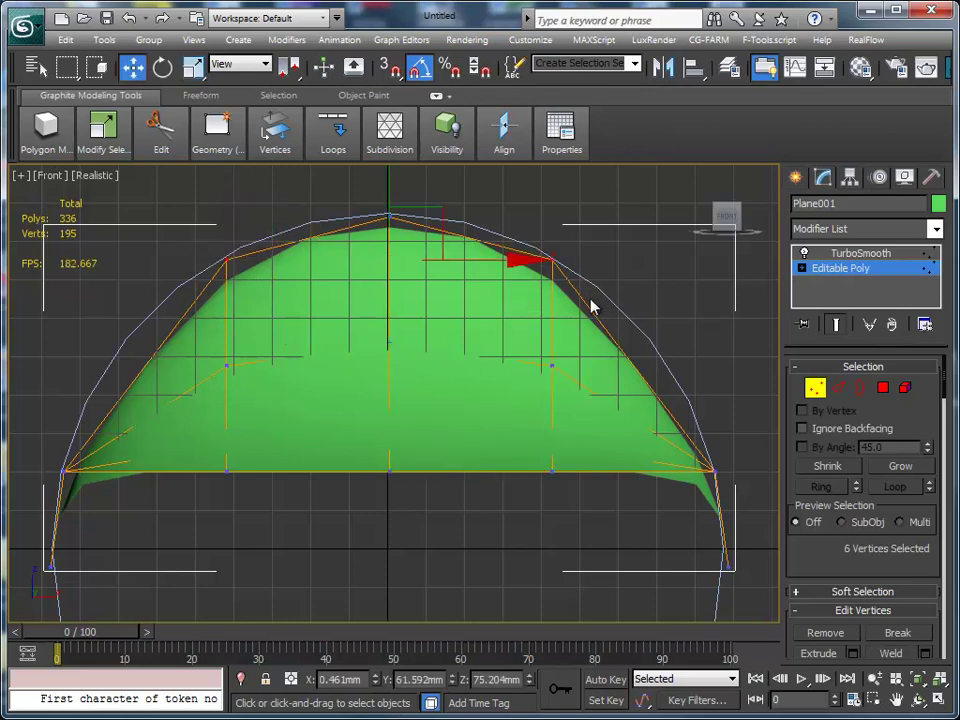
middle_drag(591, 306, 548, 372)
drag(391, 251, 394, 217)
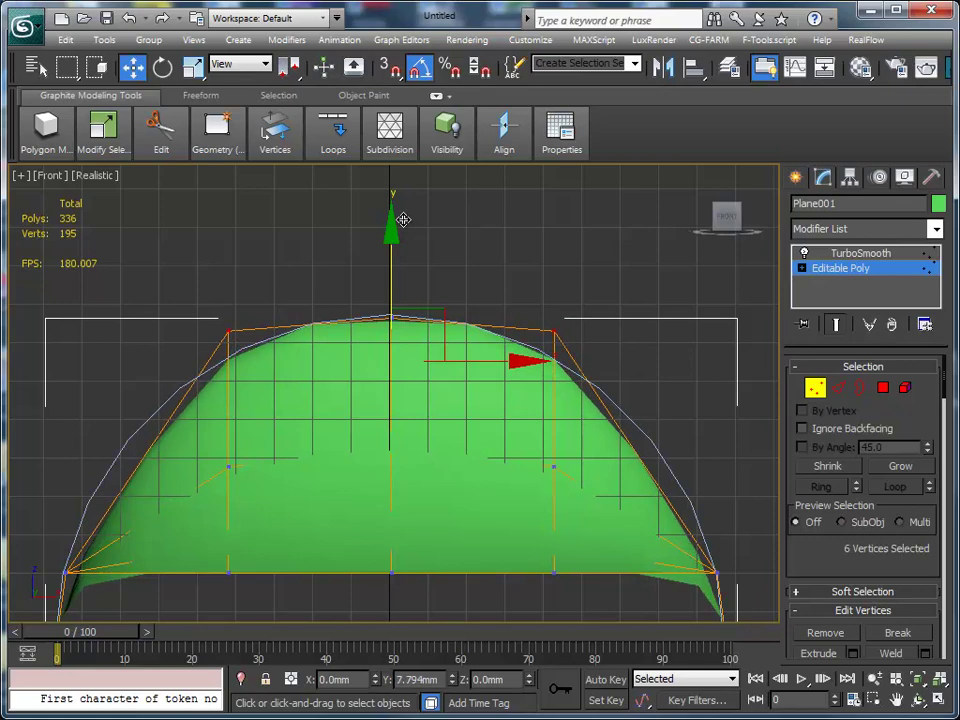
- Scale the top vertices outward on X to widen the crown, then lift them slightly higher
key(r)
drag(514, 334, 535, 333)
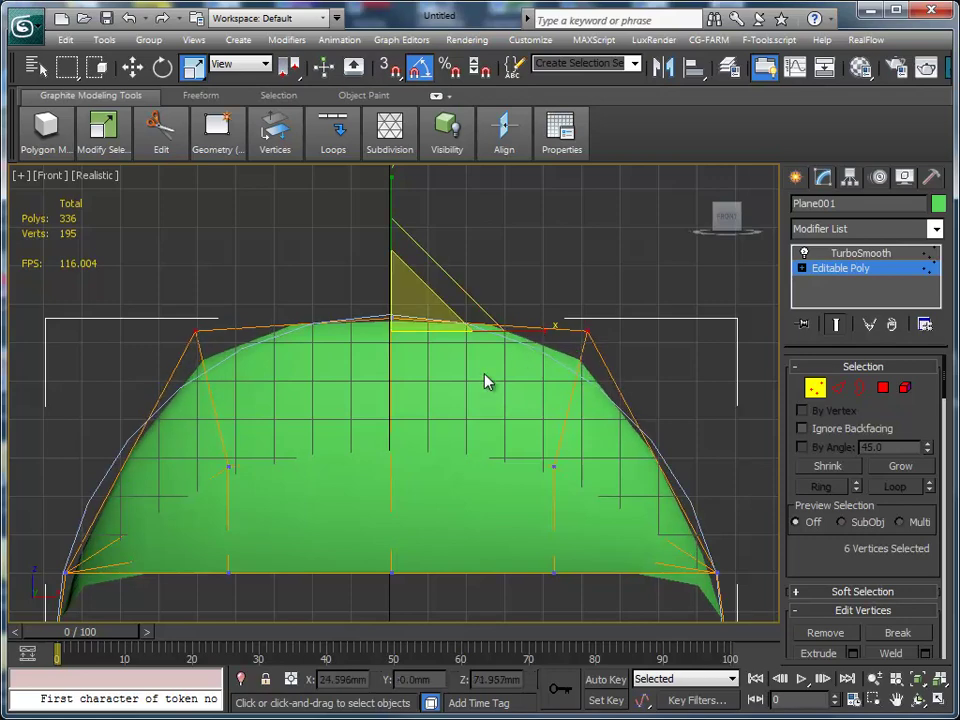
middle_drag(482, 381, 482, 416)
key(w)
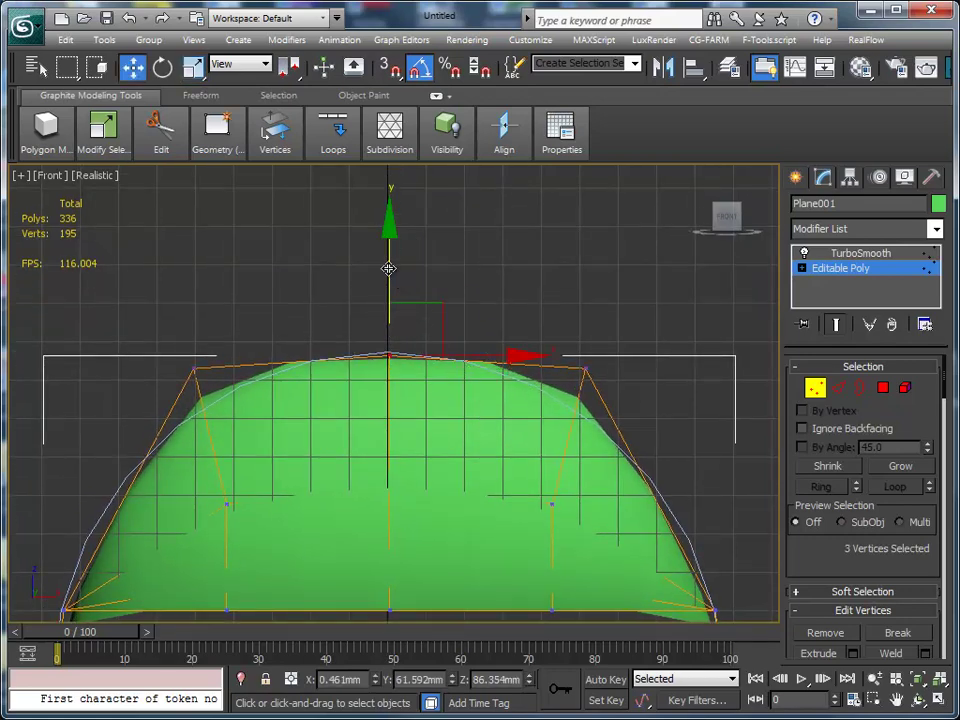
drag(388, 268, 390, 256)
mouse_move(456, 327)
alt+middle_down()
mouse_move(482, 390)
mouse_move(289, 435)
mouse_move(348, 397)
mouse_move(384, 418)
mouse_move(339, 435)
mouse_move(422, 416)
mouse_move(476, 435)
mouse_move(431, 444)
mouse_move(381, 437)
mouse_move(454, 418)
mouse_move(463, 437)
alt+middle_up()
- Raise three vertices on the bend to Z 49.479mm, undoing the small lowering move
scroll(459, 422, up, 2)
scroll(455, 360, up, 3)
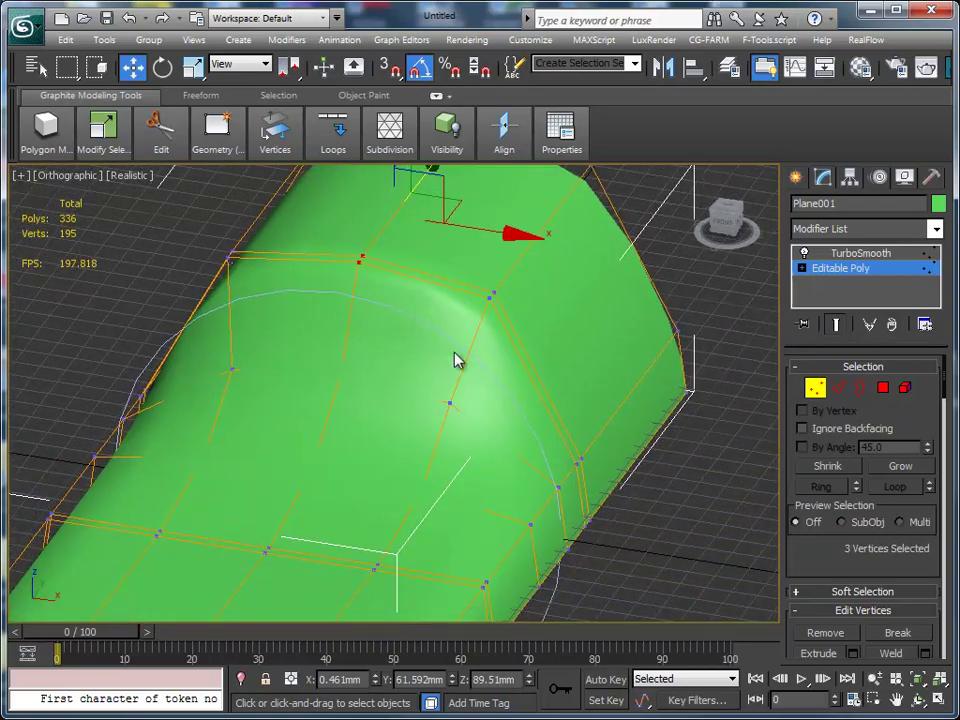
click(450, 403)
ctrl+click(340, 374)
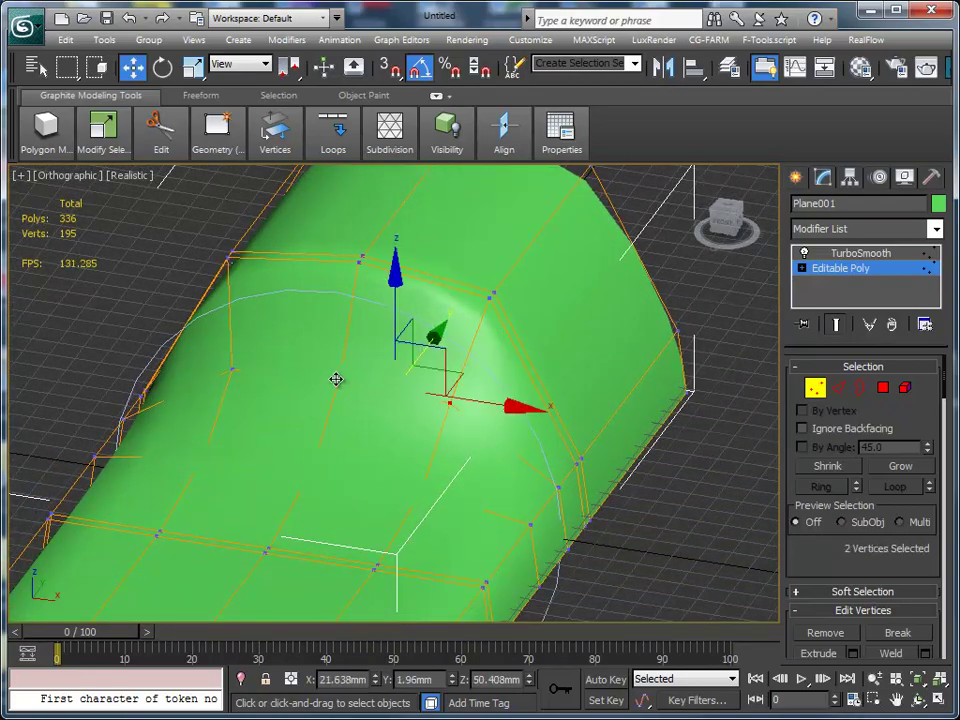
ctrl+click(231, 369)
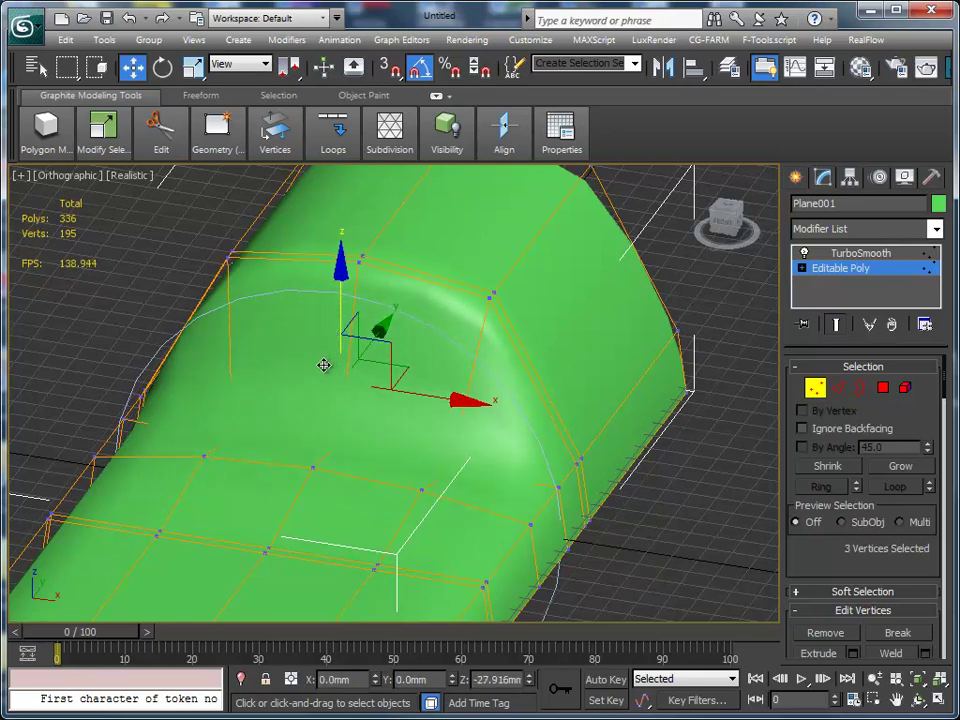
mouse_move(319, 364)
alt+middle_down()
mouse_move(441, 429)
mouse_move(339, 401)
mouse_move(306, 418)
mouse_move(343, 405)
alt+middle_up()
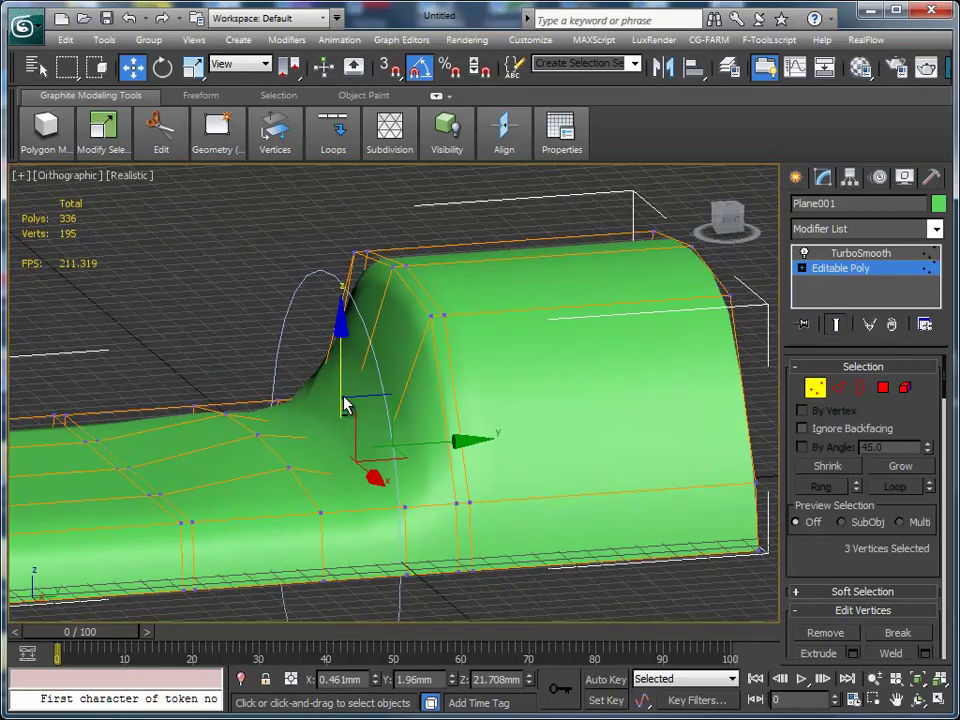
drag(350, 400, 400, 420)
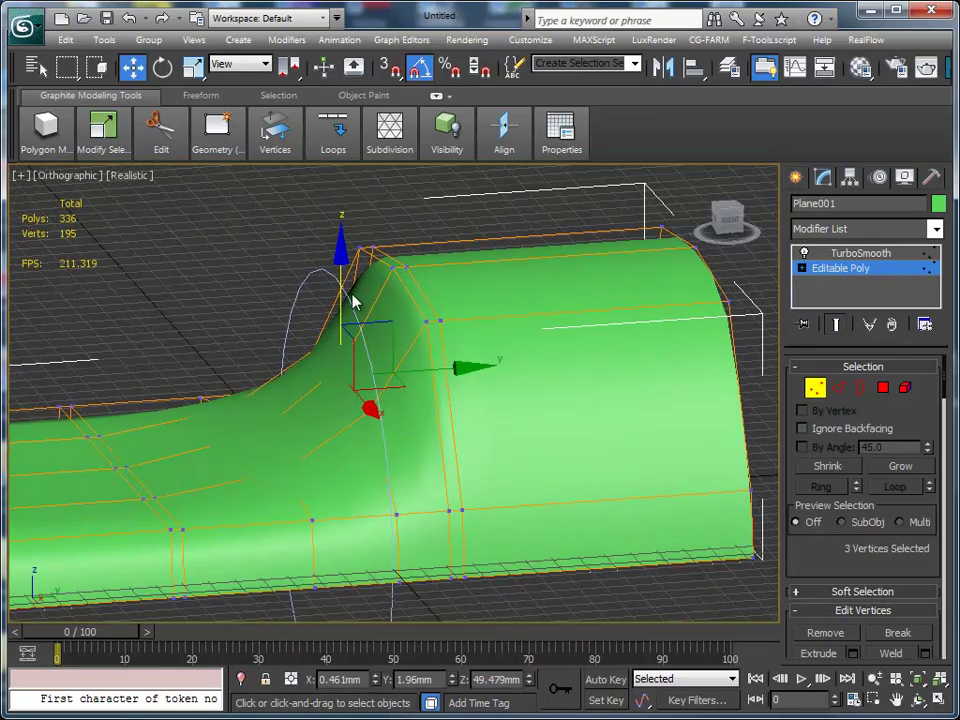
drag(341, 287, 343, 300)
mouse_move(343, 300)
alt+middle_down()
mouse_move(467, 377)
mouse_move(383, 404)
mouse_move(388, 394)
mouse_move(461, 426)
mouse_move(360, 437)
mouse_move(471, 425)
alt+middle_up()
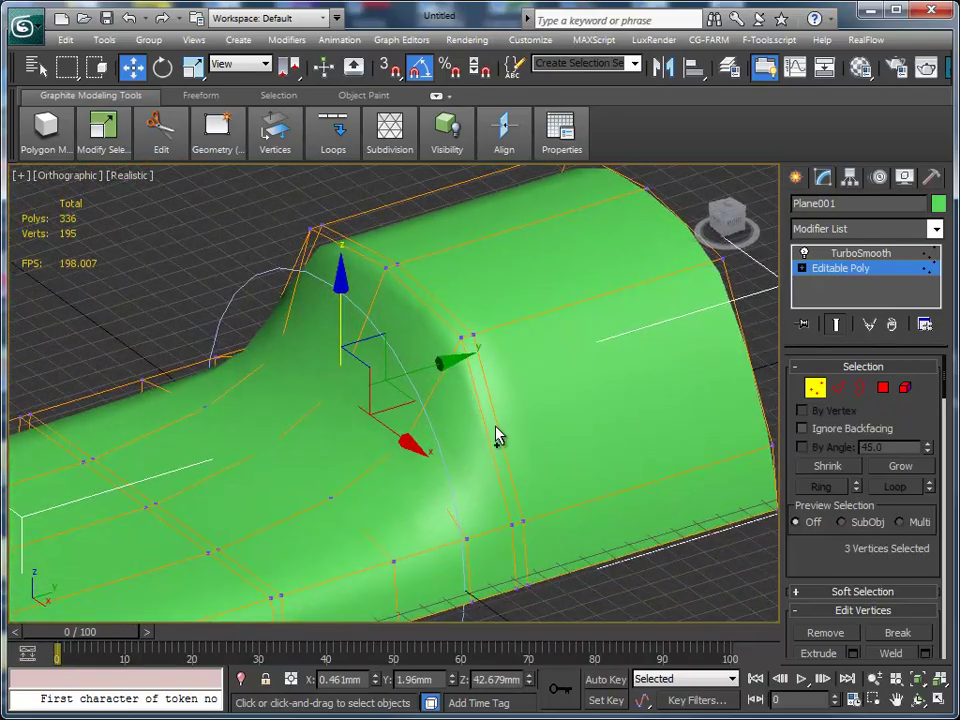
key(ctrl+z)
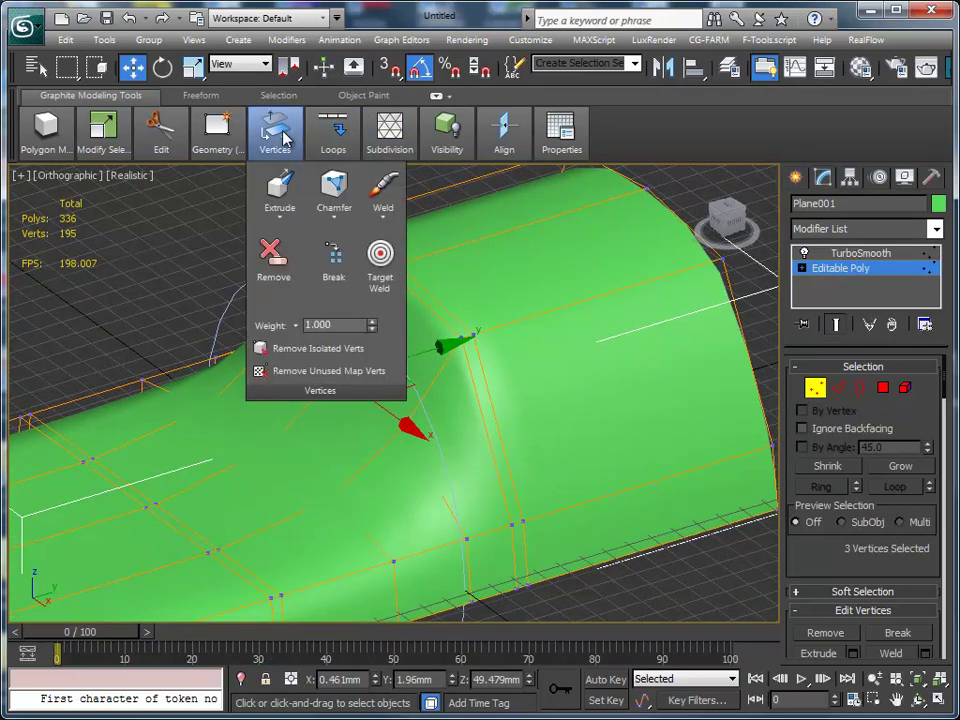
mouse_move(217, 133)
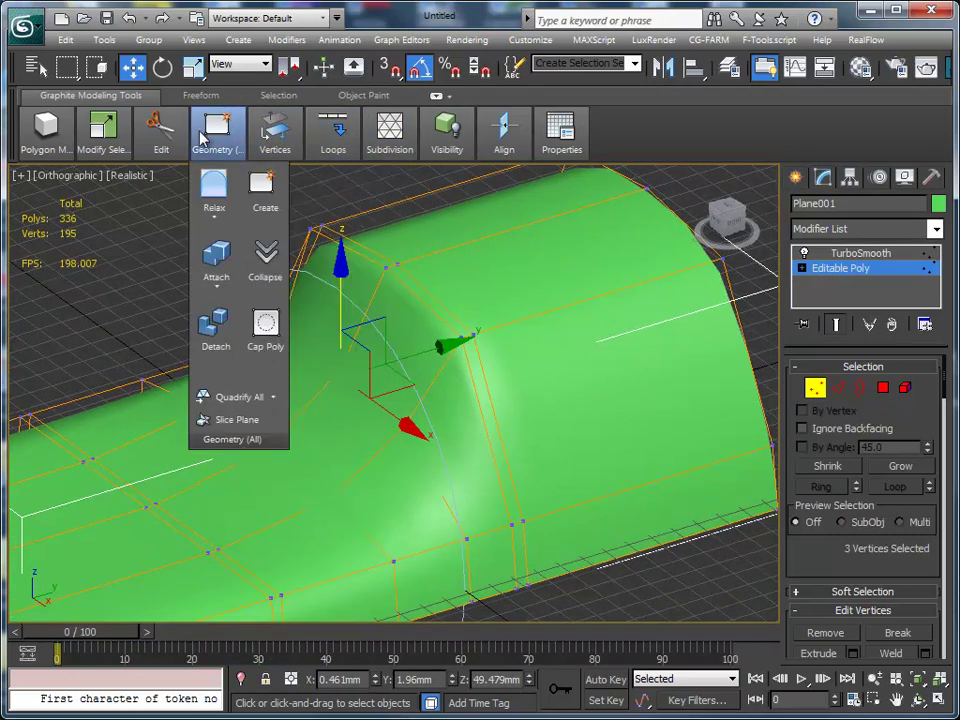
- Add a Swift Loop edge loop beside the step
click(298, 190)
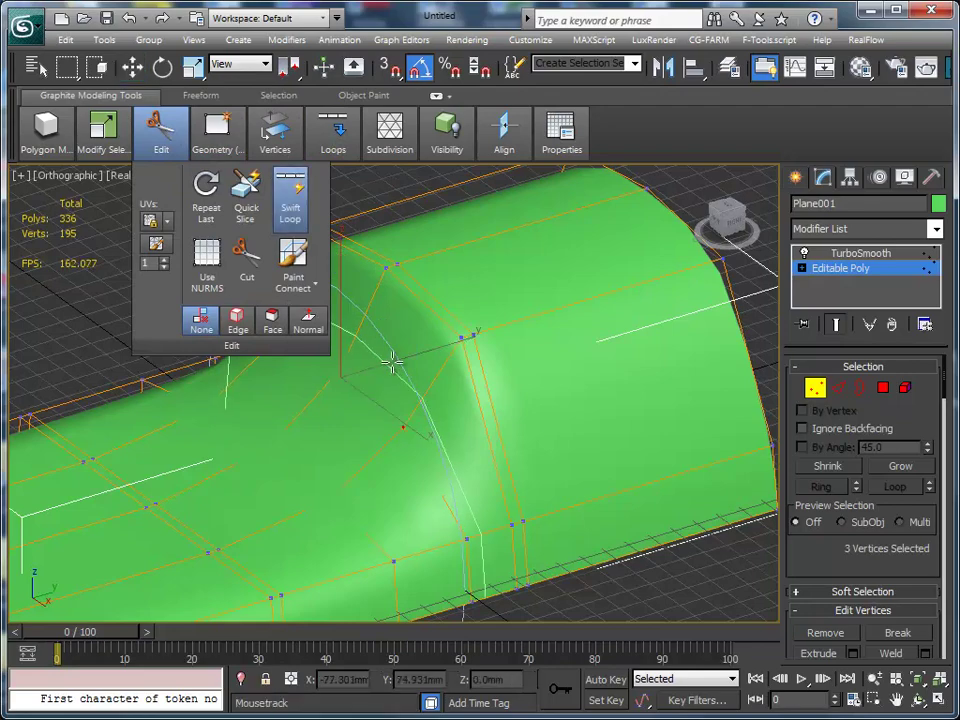
click(456, 347)
mouse_move(456, 345)
alt+middle_down()
mouse_move(436, 398)
mouse_move(516, 400)
mouse_move(514, 433)
alt+middle_up()
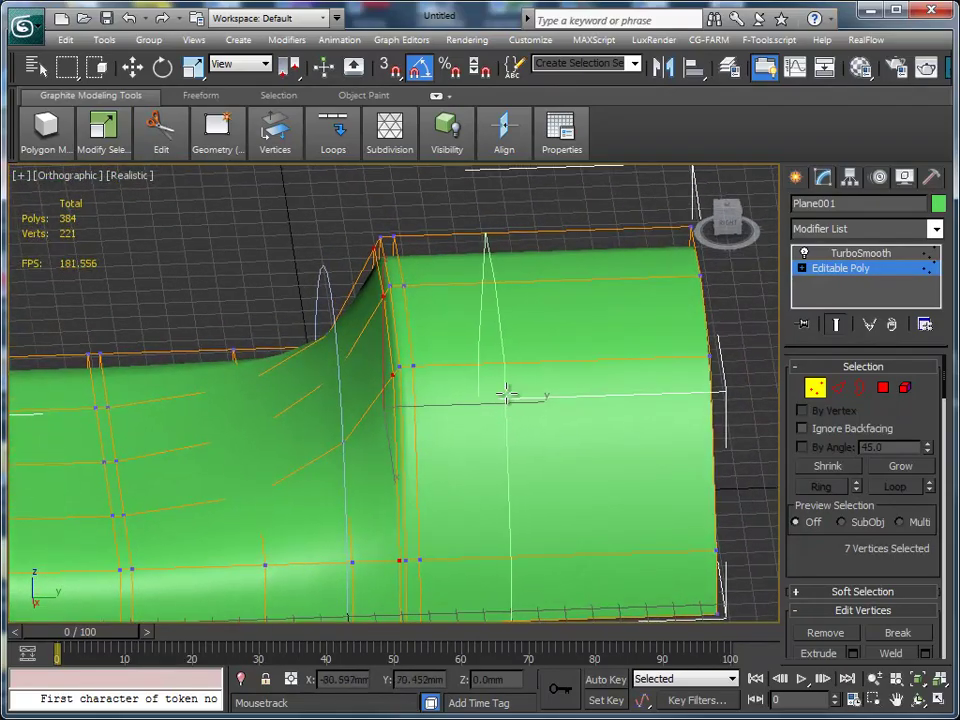
- In the Left view, select the vertex column at the top of the step
key(l)
scroll(600, 392, up, 5)
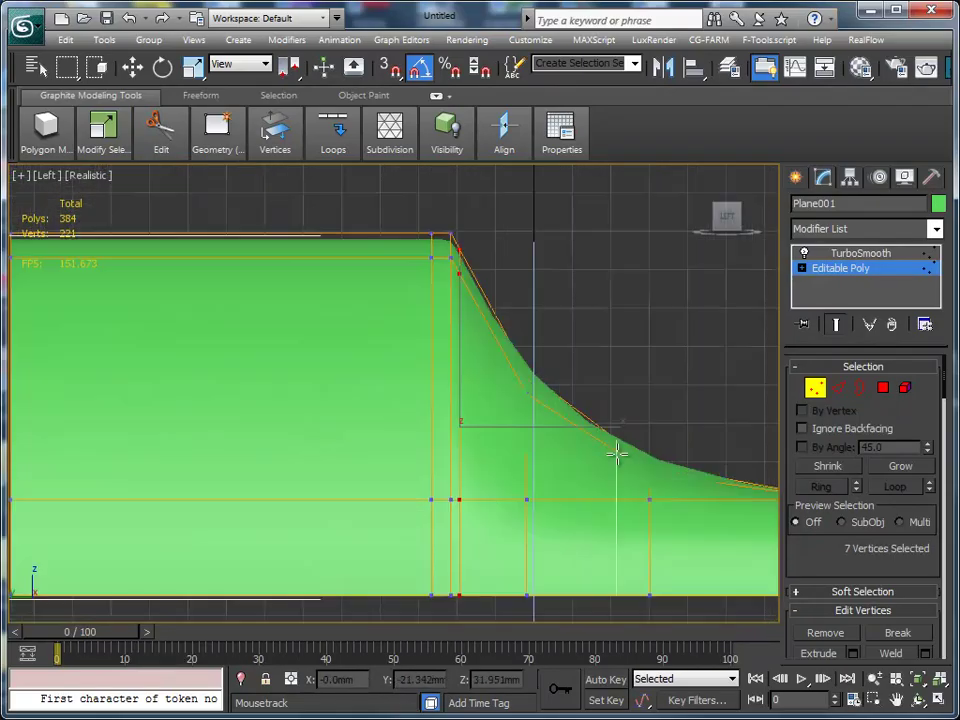
key(w)
middle_drag(574, 450, 484, 311)
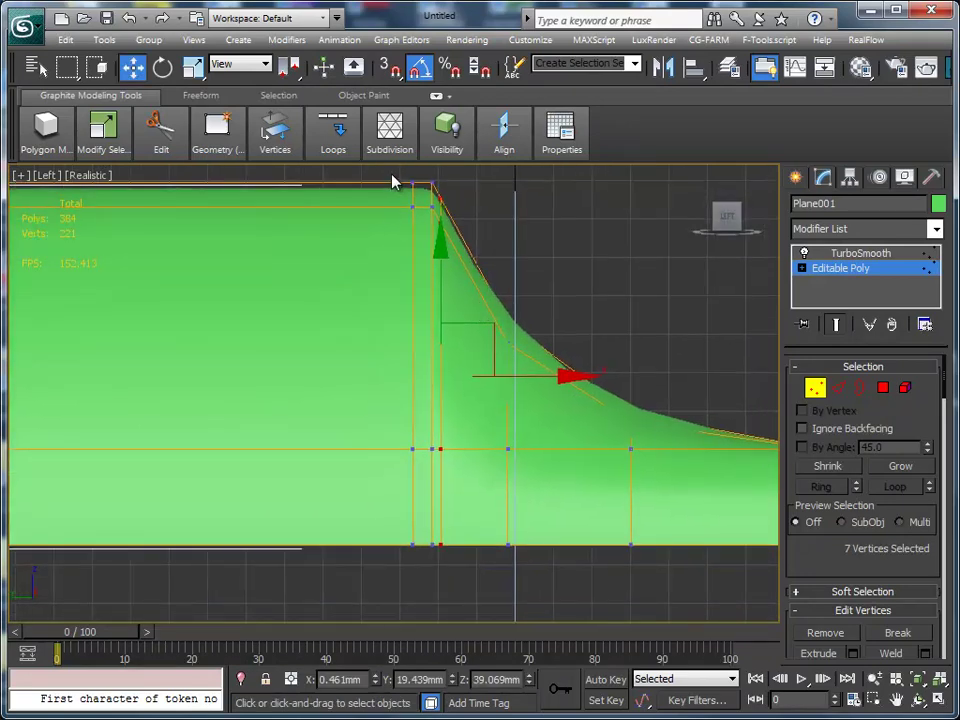
drag(392, 175, 420, 582)
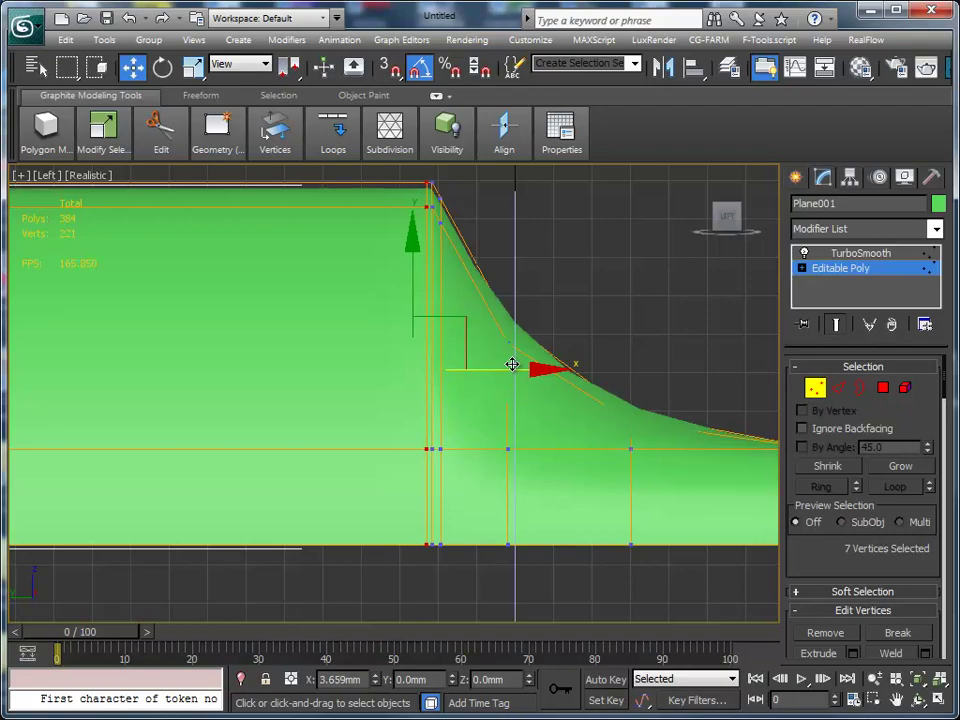
alt+middle_drag(536, 373, 478, 480)
scroll(467, 450, up, 3)
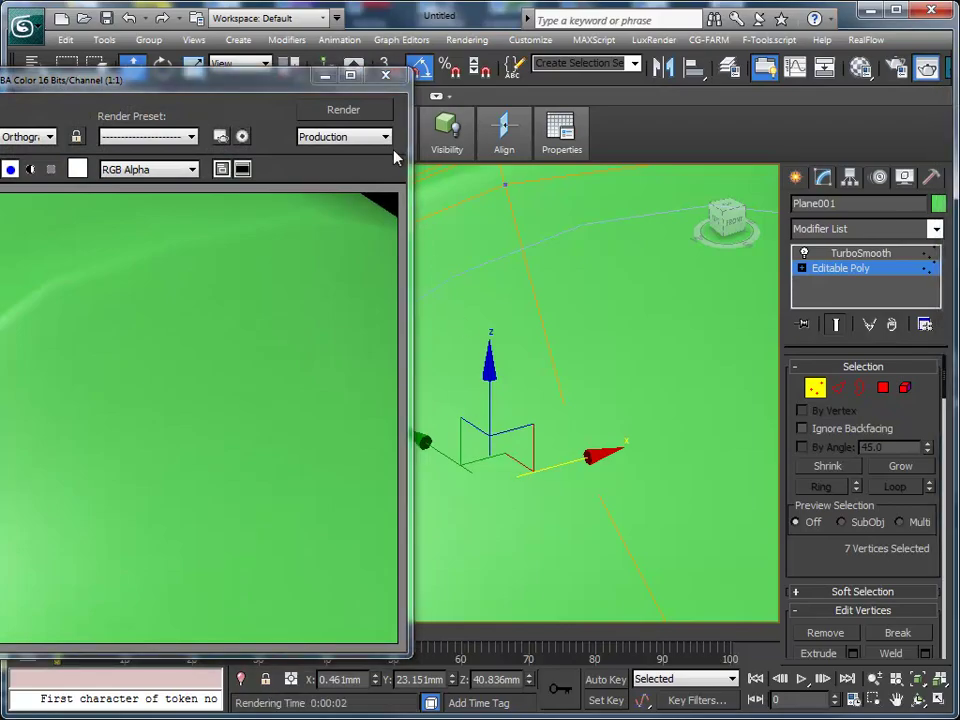
- Close the render window and move the tall section's end edges outward along Y to lengthen it
click(384, 77)
scroll(499, 300, down, 5)
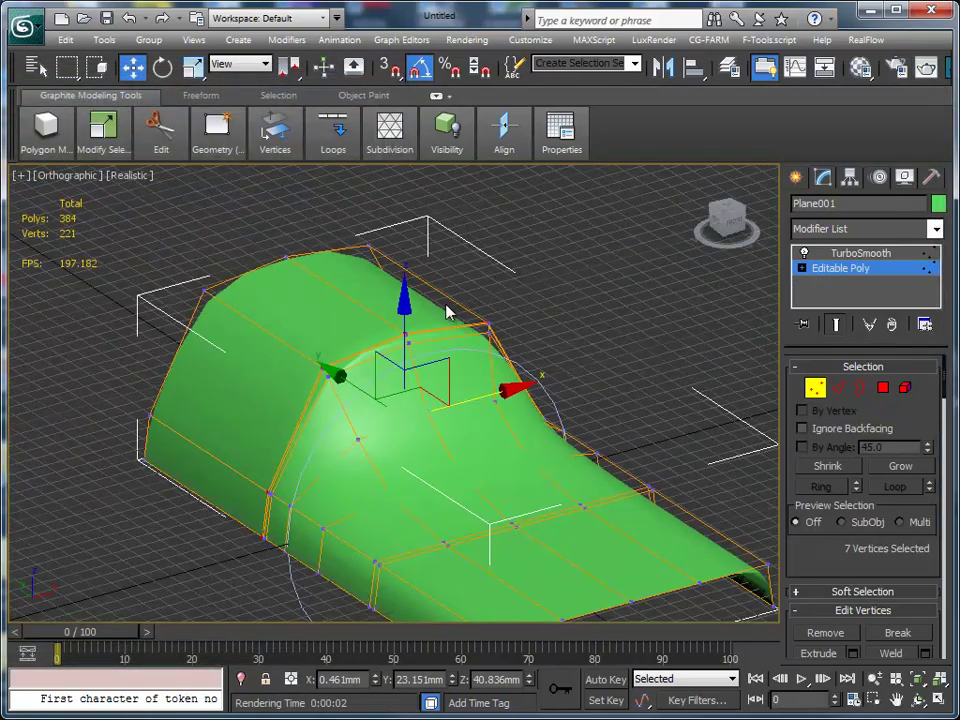
mouse_move(477, 378)
alt+middle_down()
mouse_move(330, 386)
mouse_move(343, 326)
mouse_move(369, 370)
mouse_move(279, 360)
mouse_move(558, 341)
alt+middle_up()
click(838, 388)
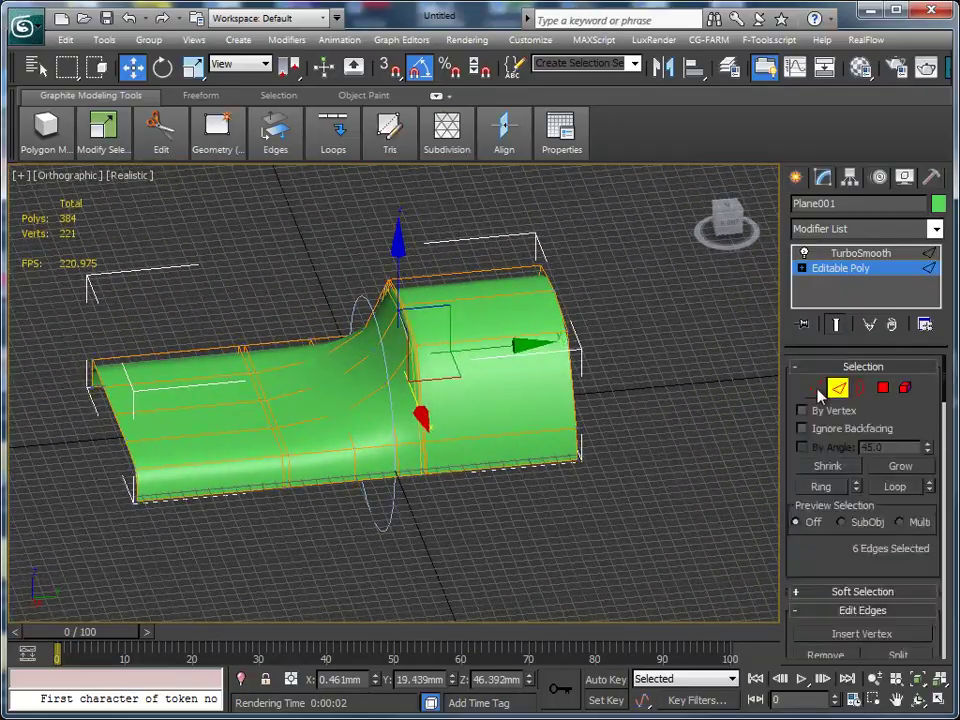
alt+middle_drag(720, 415, 562, 425)
drag(533, 421, 530, 421)
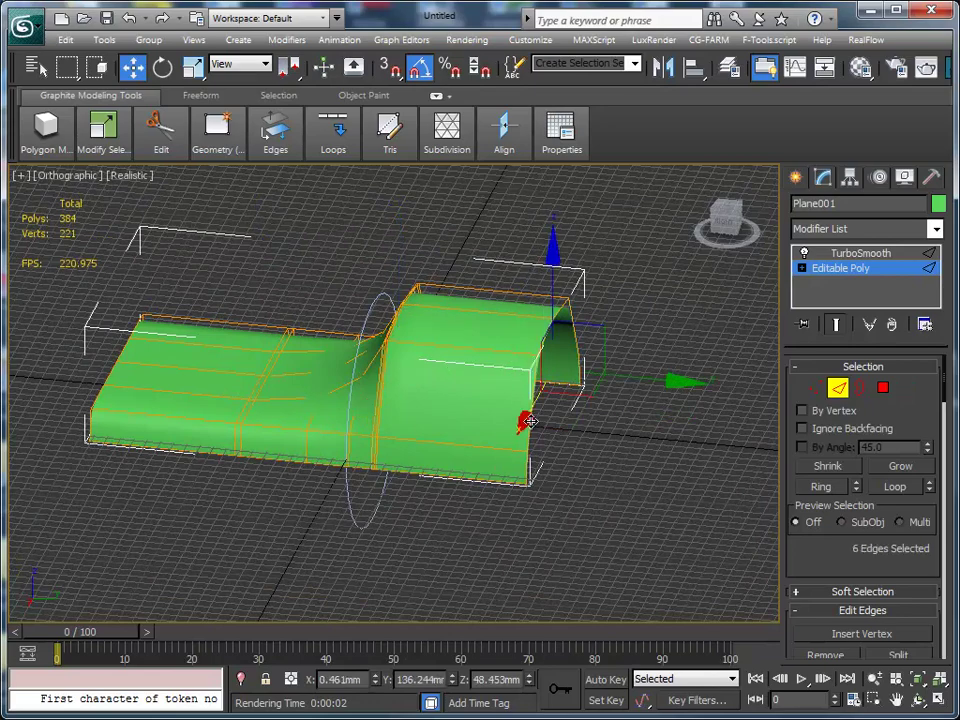
click(286, 40)
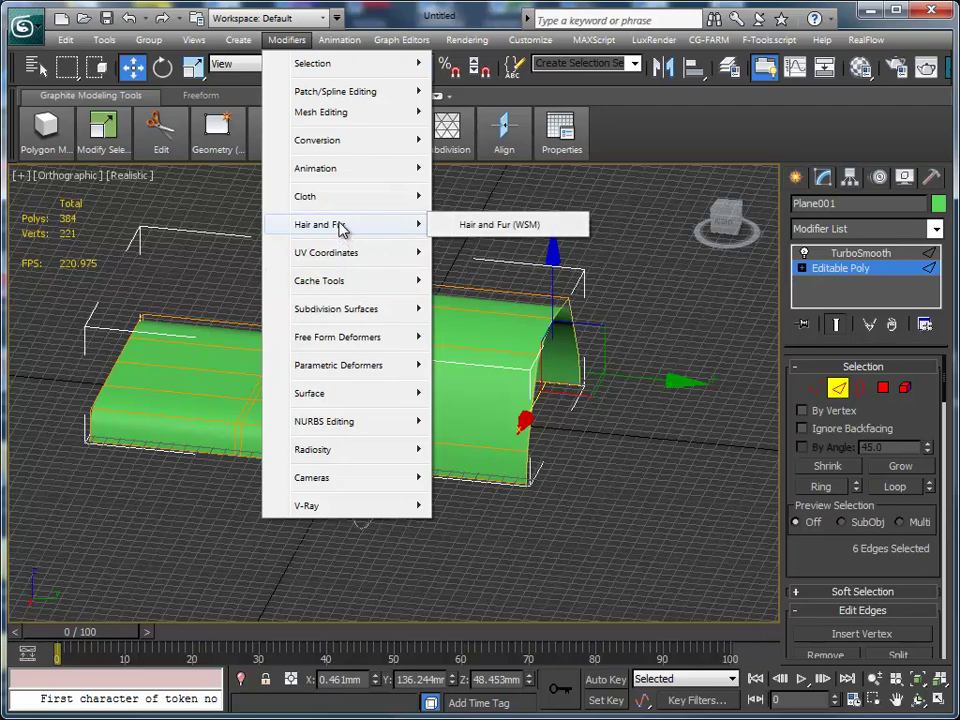
mouse_move(320, 112)
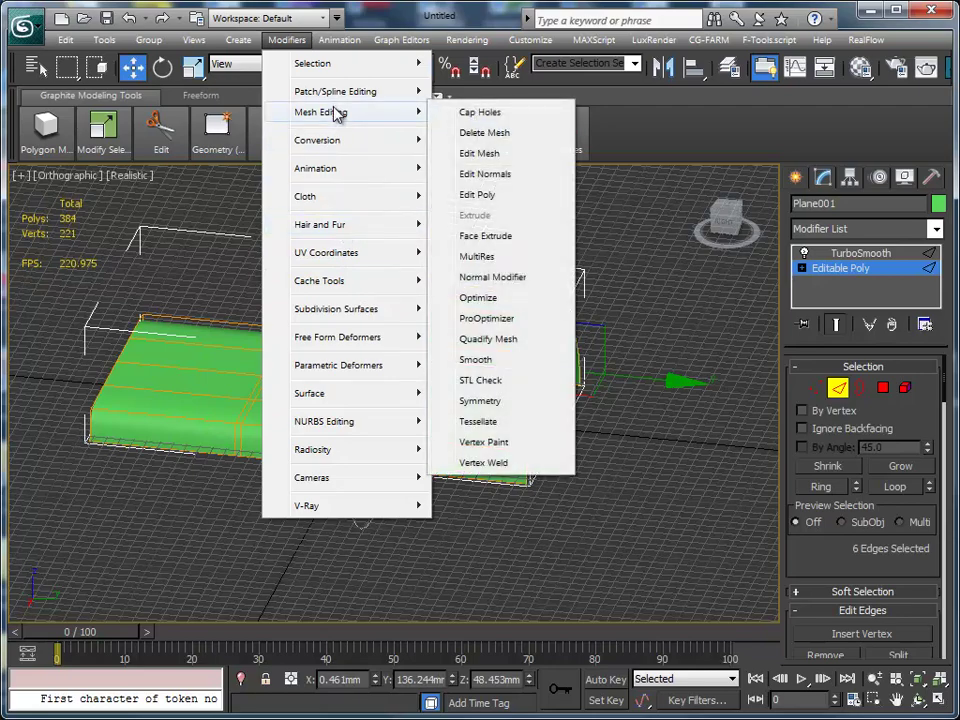
- Add a Symmetry modifier mirrored on Z, giving 768 smoothed polygons, and show edged faces
click(482, 400)
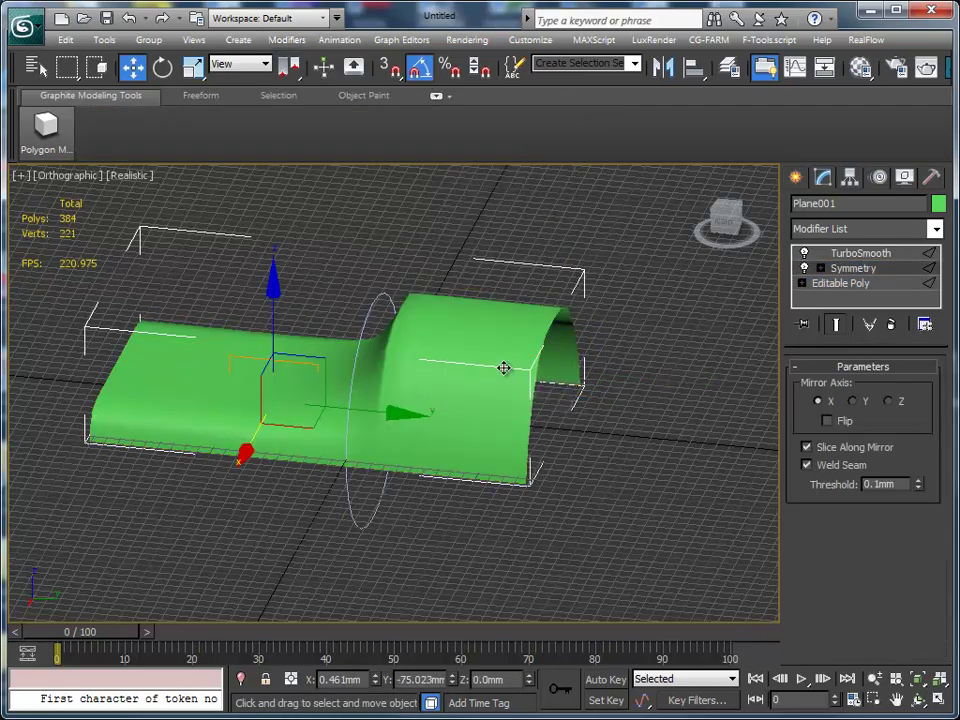
middle_drag(504, 369, 388, 316)
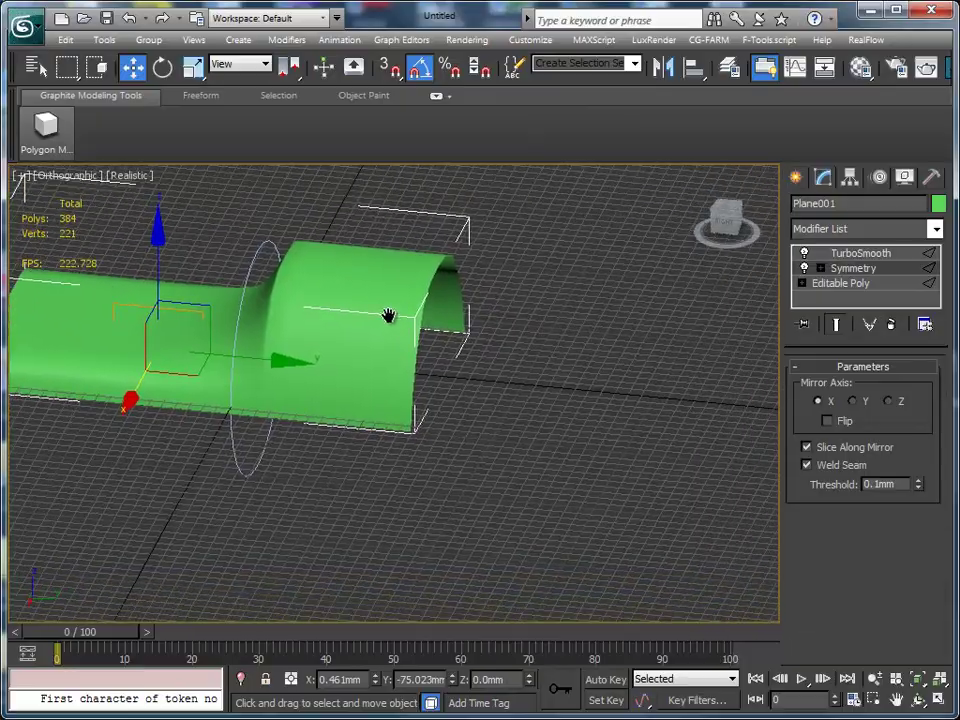
click(888, 403)
mouse_move(451, 432)
alt+middle_down()
mouse_move(613, 403)
mouse_move(628, 422)
mouse_move(401, 400)
mouse_move(619, 424)
mouse_move(534, 414)
mouse_move(575, 405)
mouse_move(583, 439)
mouse_move(467, 433)
mouse_move(538, 403)
mouse_move(617, 429)
mouse_move(600, 477)
mouse_move(540, 482)
mouse_move(621, 433)
alt+middle_up()
key(F4)
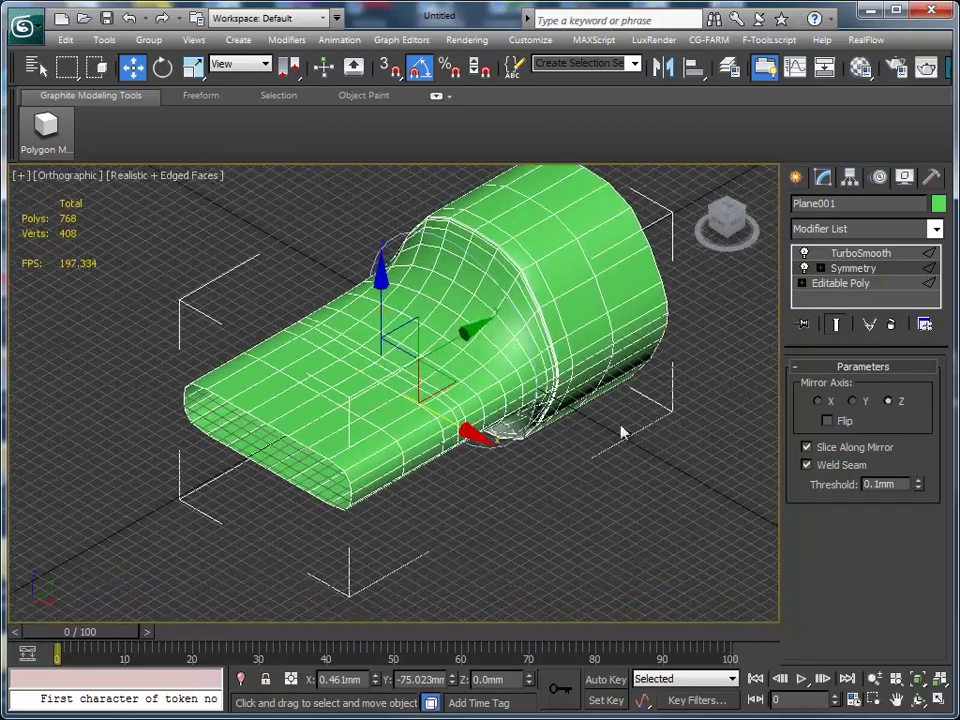
- Select Editable Poly in the stack and frame the box's front edge and top
click(851, 285)
mouse_move(546, 456)
alt+middle_down()
mouse_move(611, 433)
mouse_move(569, 427)
alt+middle_up()
scroll(604, 424, up, 2)
scroll(540, 430, up, 3)
mouse_move(510, 435)
alt+middle_down()
mouse_move(364, 414)
mouse_move(600, 420)
alt+middle_up()
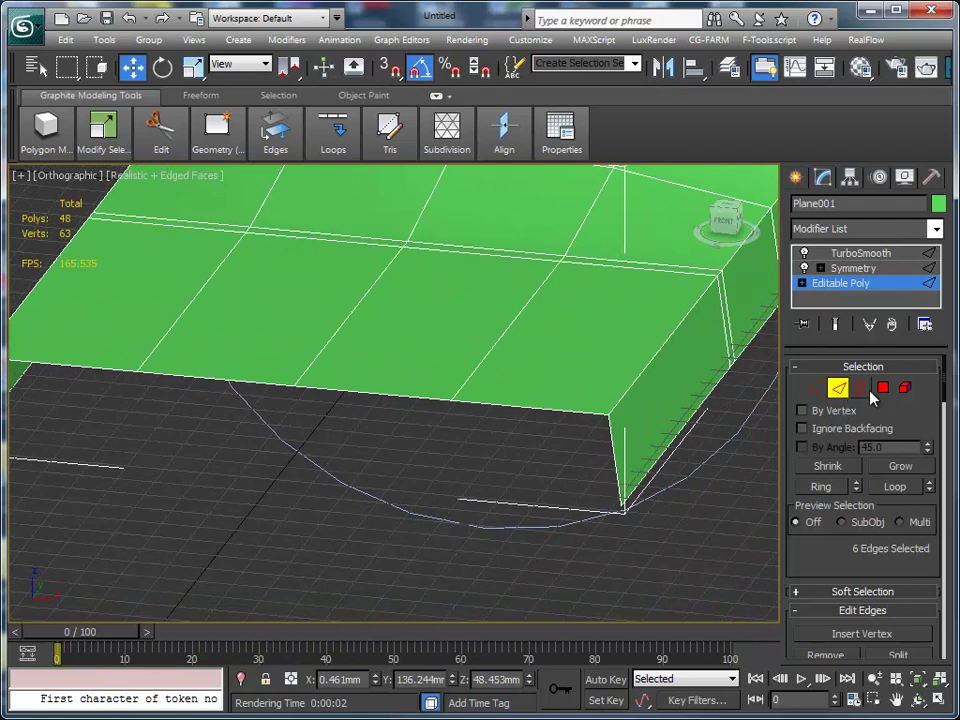
- Select the two opposite vertical corner edges at the box's open front
click(613, 456)
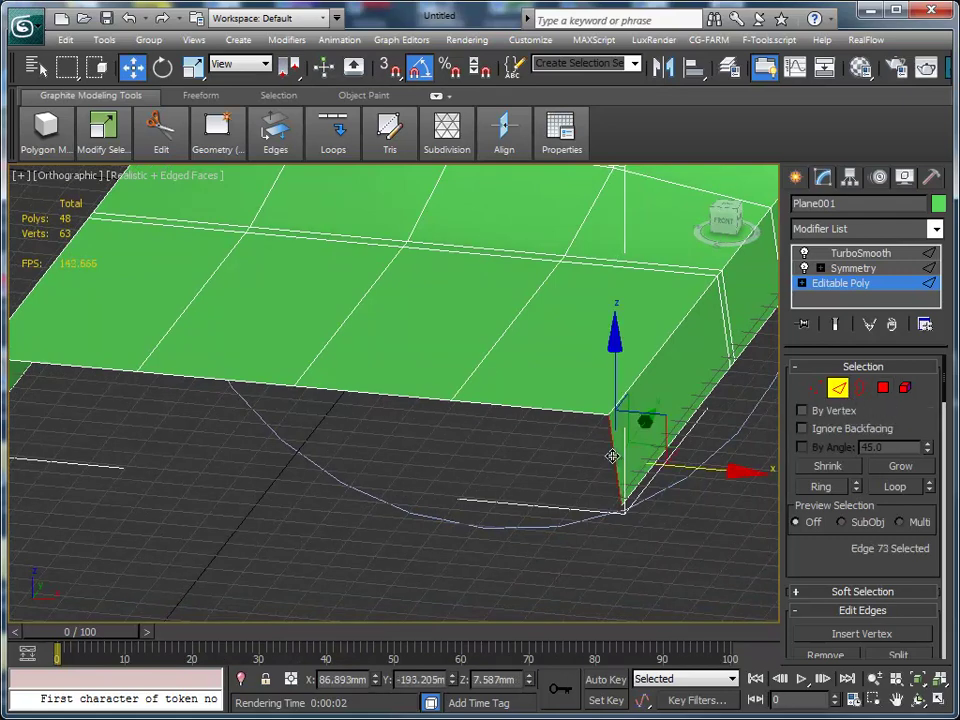
middle_drag(537, 467, 648, 472)
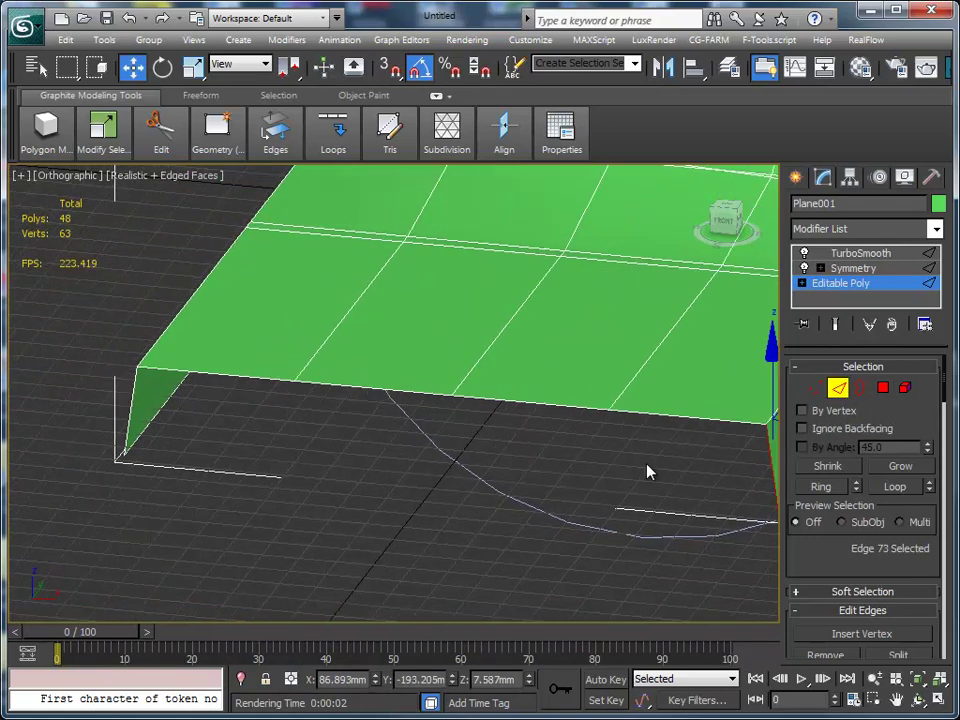
ctrl+click(132, 398)
middle_drag(388, 446, 323, 450)
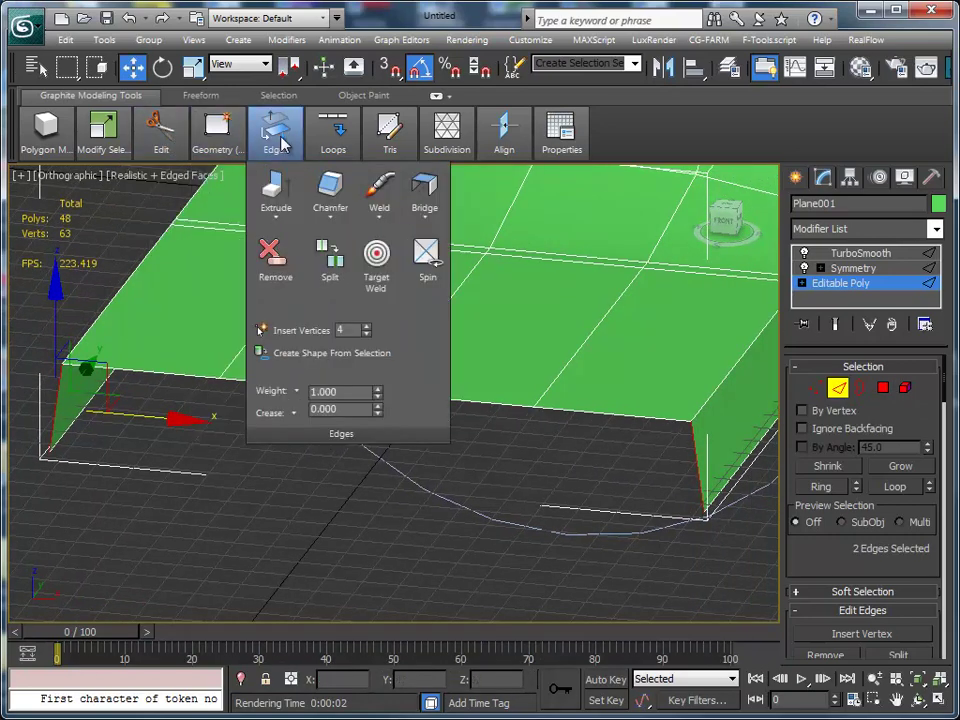
mouse_move(275, 133)
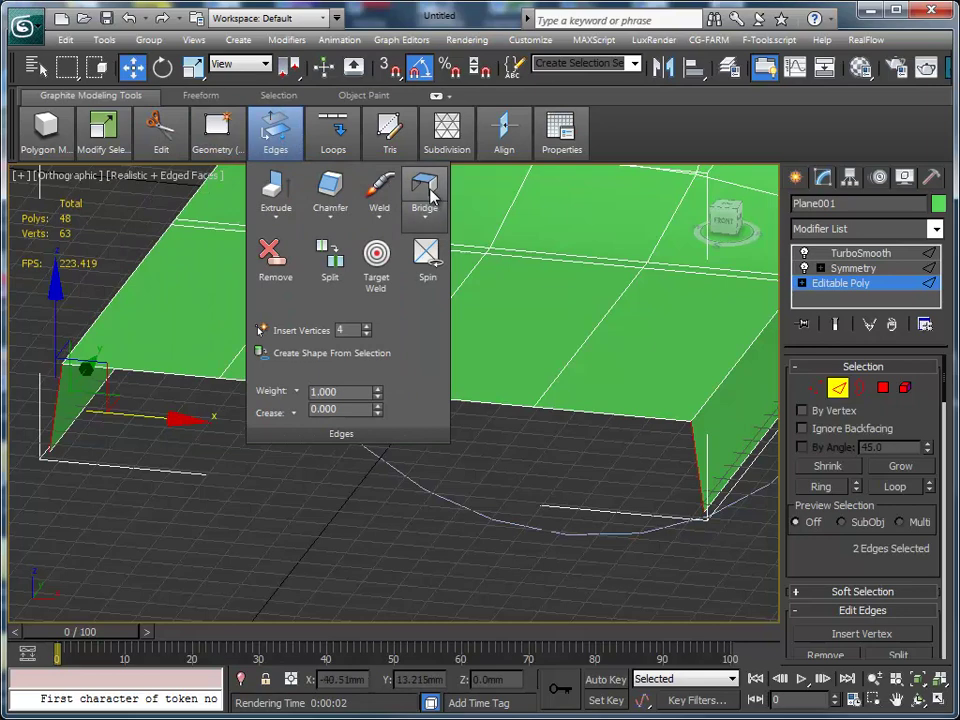
- Bridge the two edges with 4 segments, bringing the mesh to 52 polygons and 69 vertices
shift+click(428, 190)
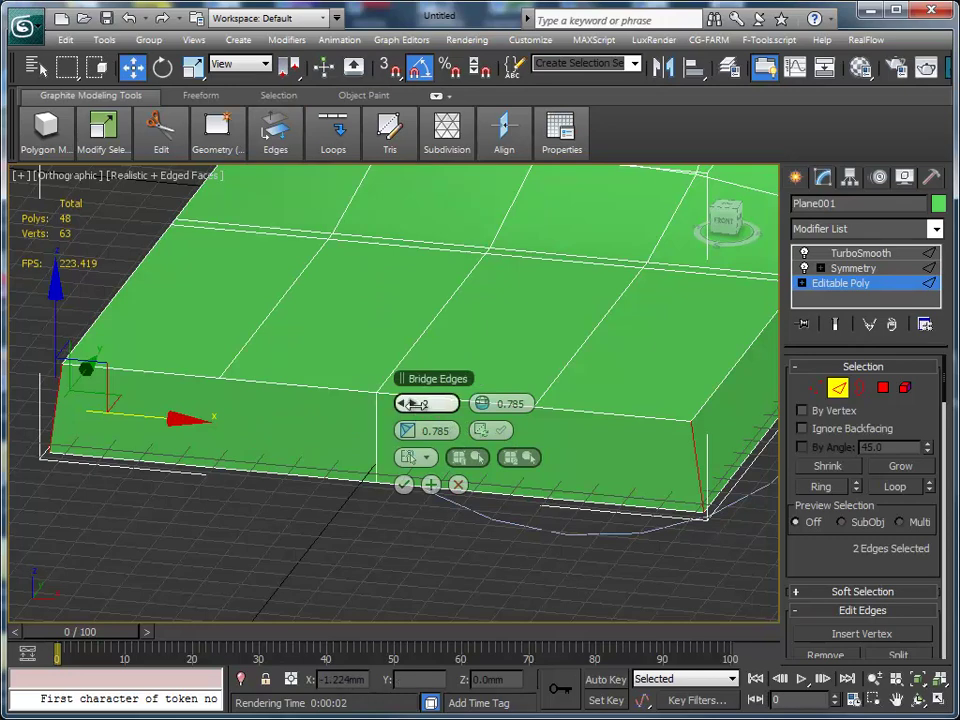
drag(416, 403, 418, 412)
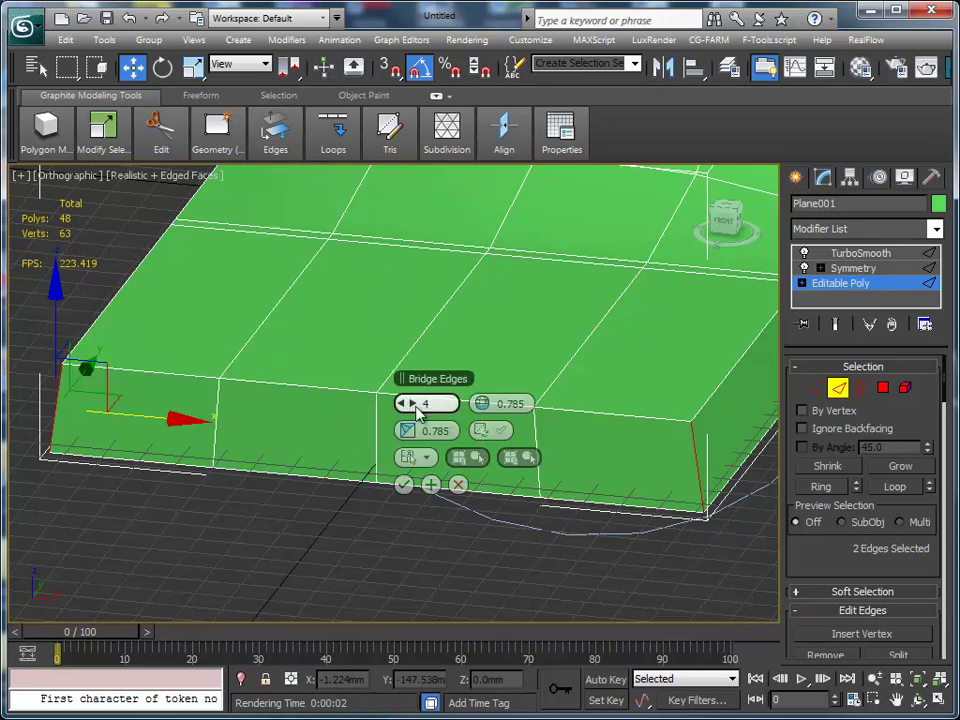
click(403, 484)
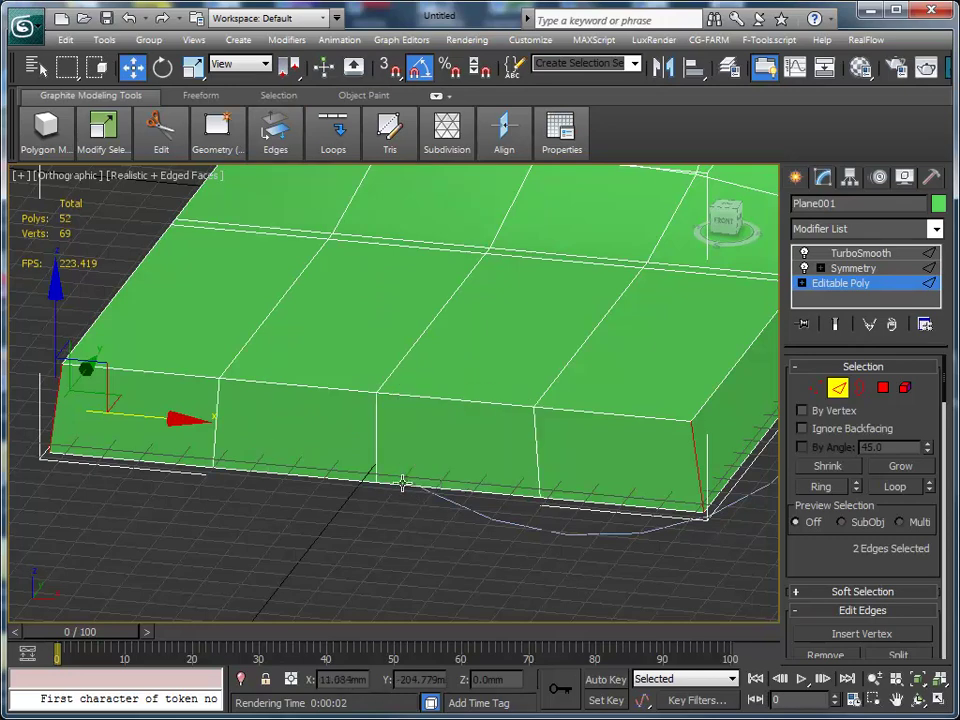
click(818, 388)
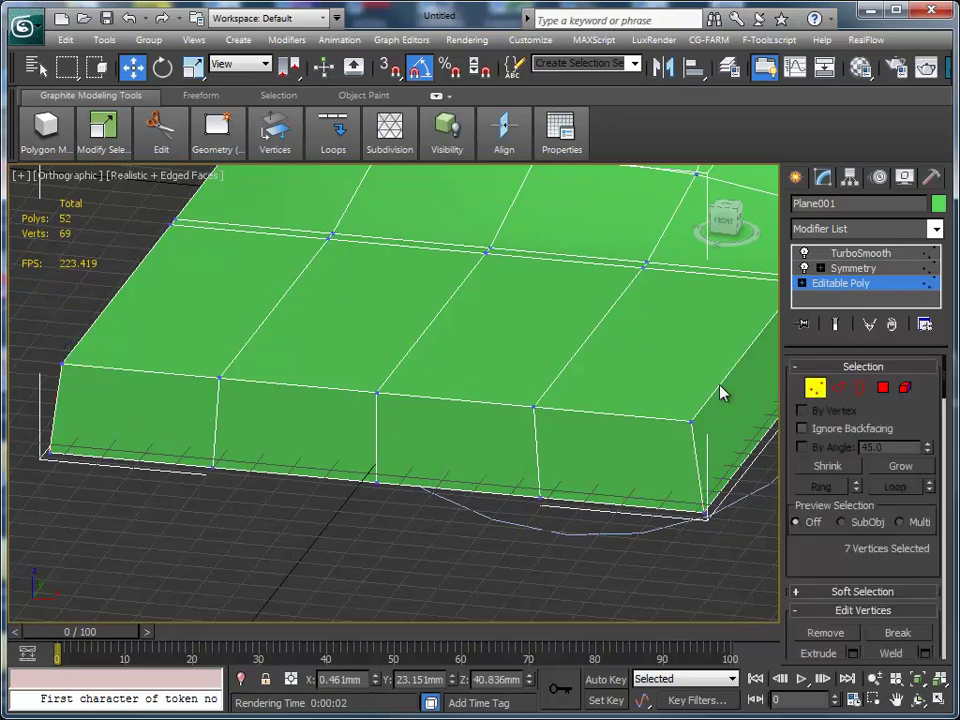
- Nudge a single front-edge vertex slightly
click(220, 377)
drag(250, 340, 231, 351)
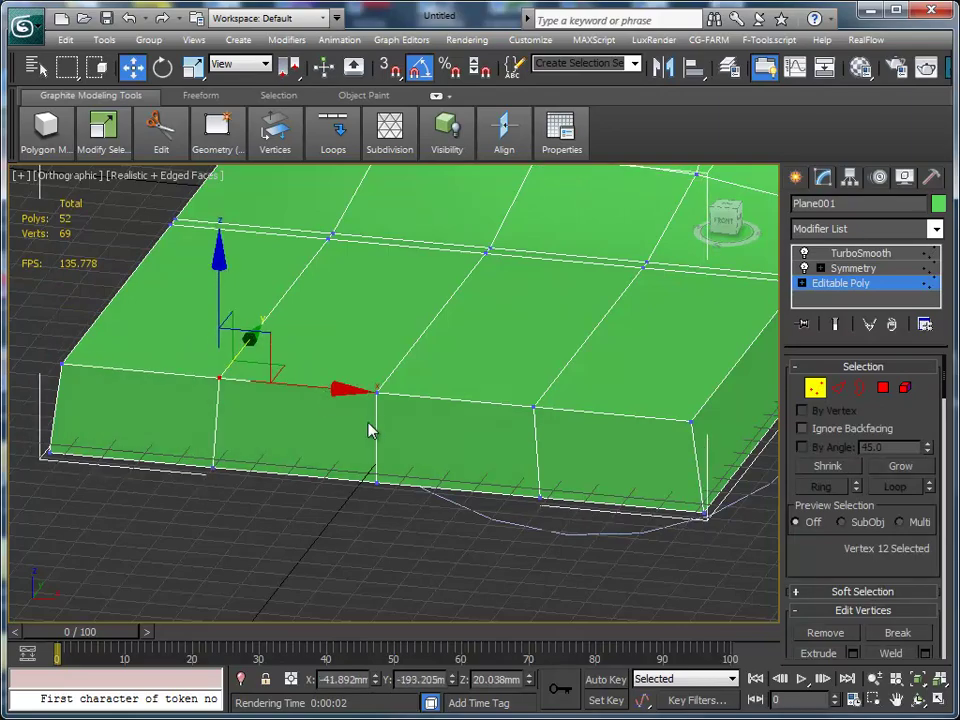
mouse_move(368, 430)
alt+middle_down()
mouse_move(313, 433)
mouse_move(351, 437)
mouse_move(236, 403)
alt+middle_up()
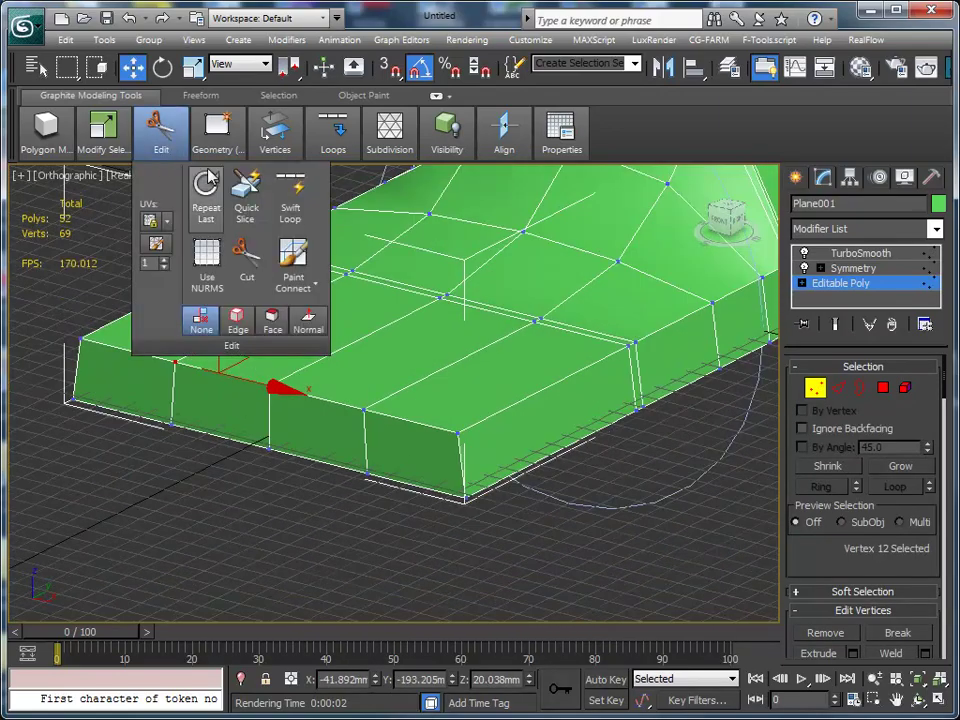
- Insert an edge loop across the box with Swift Loop, undo it, then redo it
click(290, 195)
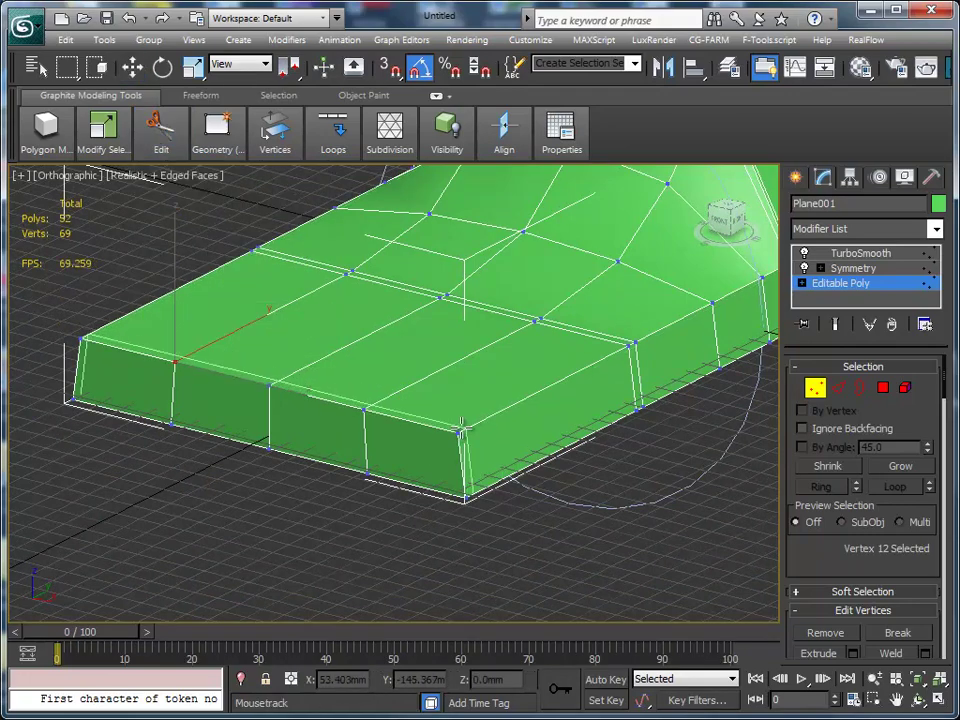
click(459, 430)
mouse_move(459, 430)
alt+middle_down()
mouse_move(489, 450)
mouse_move(251, 399)
mouse_move(398, 447)
alt+middle_up()
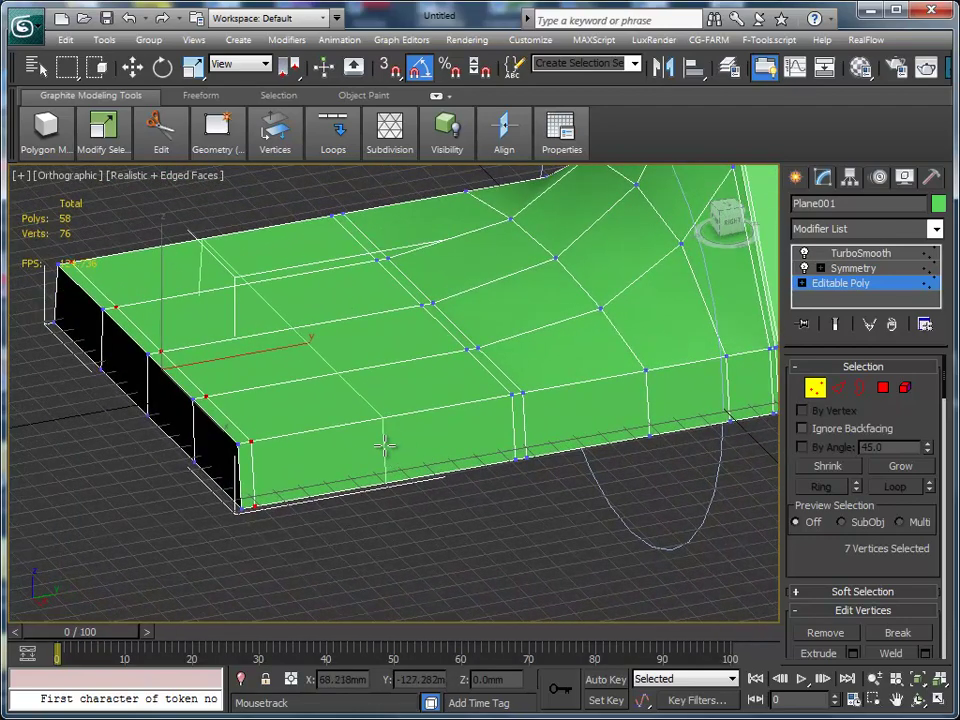
key(ctrl+z)
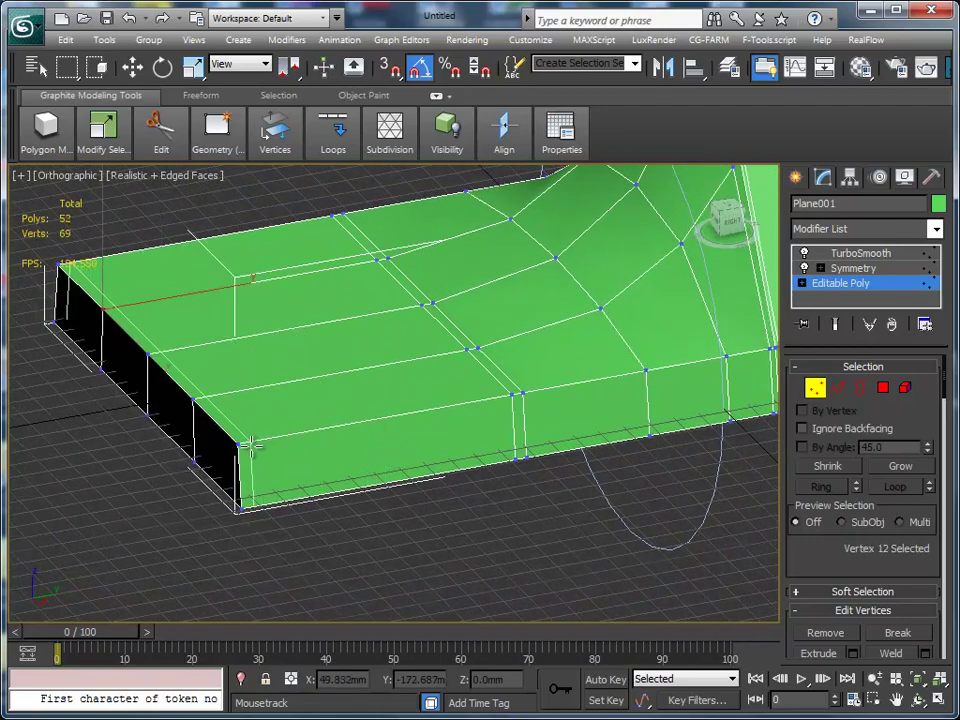
scroll(450, 465, up, 2)
scroll(429, 463, up, 3)
scroll(400, 460, up, 2)
alt+middle_drag(400, 460, 364, 364)
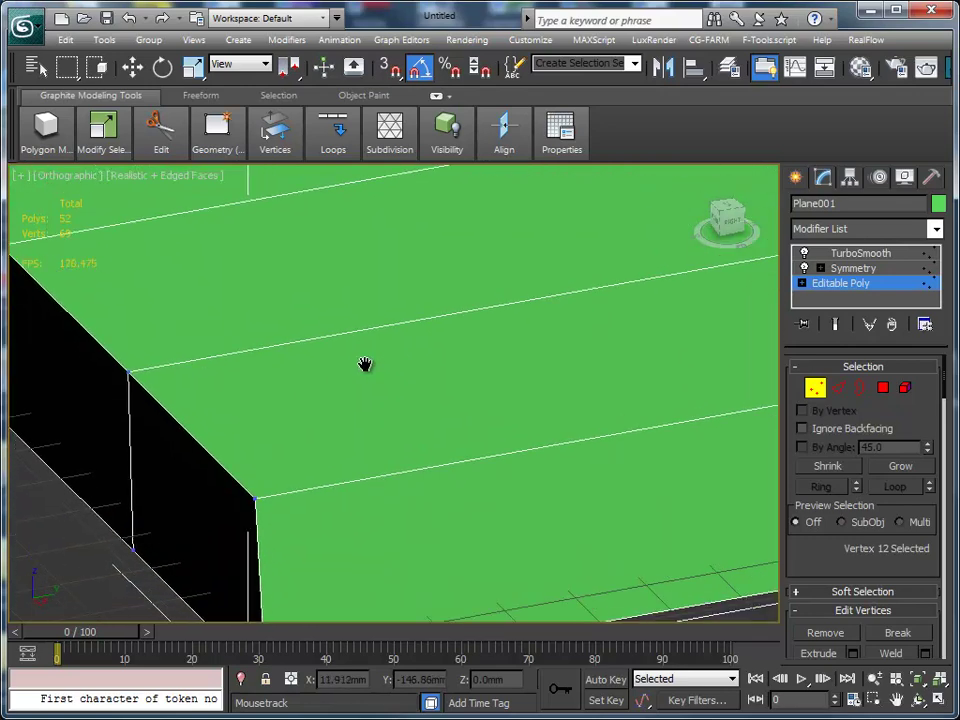
key(ctrl+y)
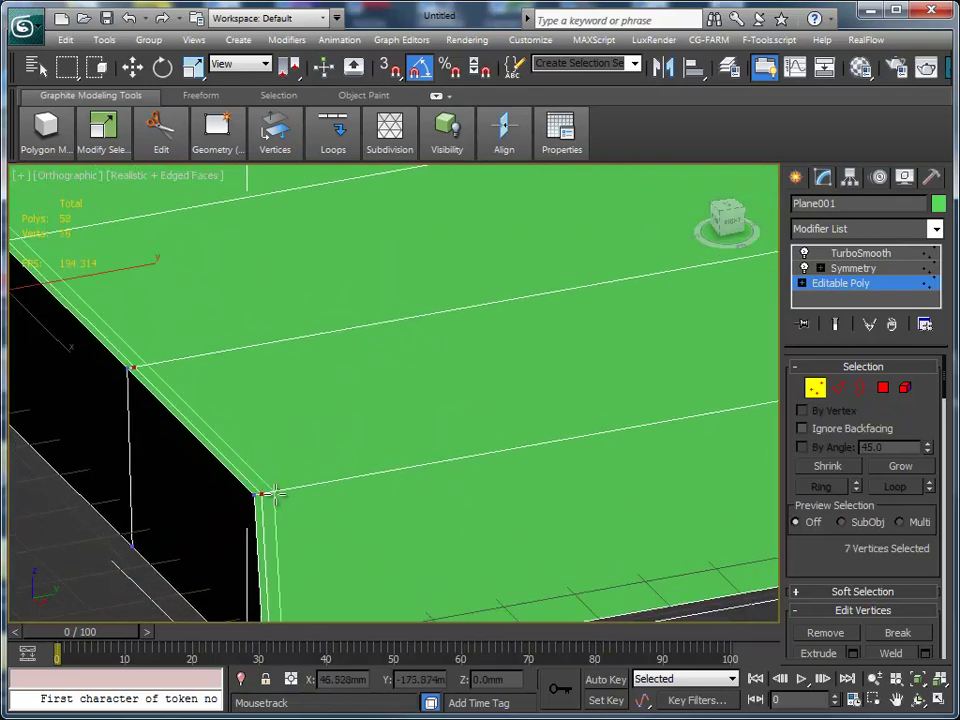
scroll(262, 430, down, 1)
scroll(259, 377, down, 4)
- Show the TurboSmoothed model shaded without wireframe edges
click(858, 253)
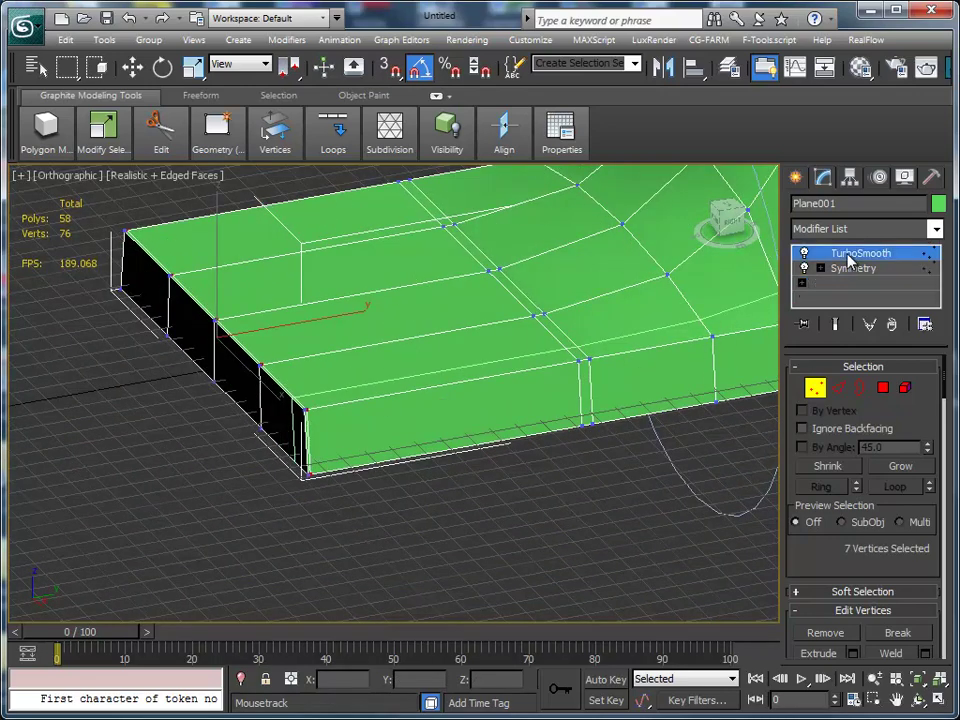
key(w)
alt+middle_drag(600, 364, 537, 395)
scroll(429, 443, down, 2)
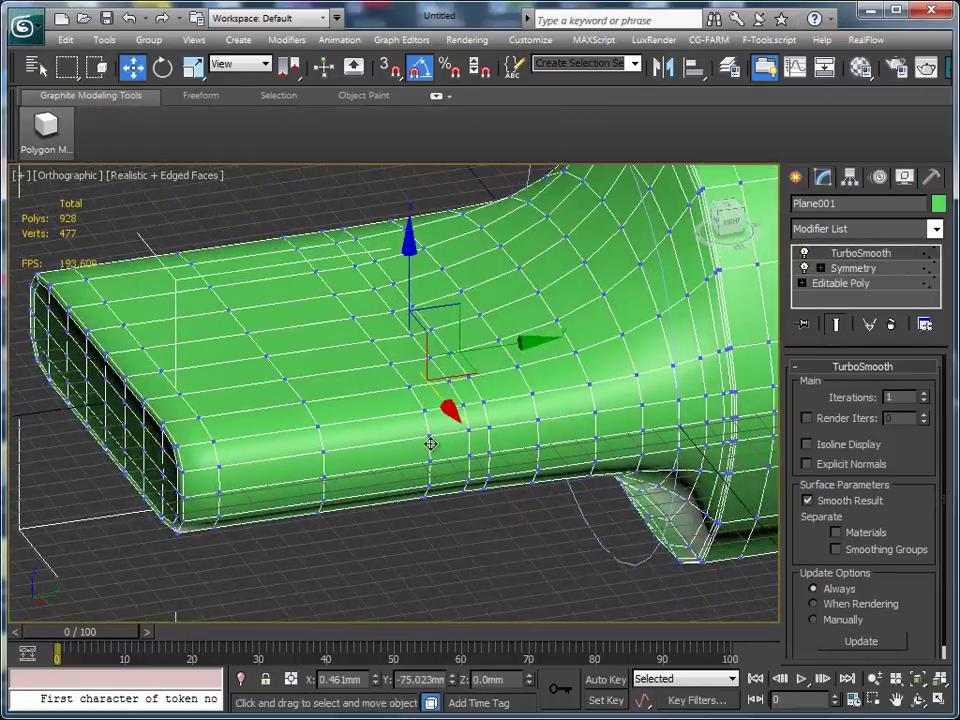
key(F4)
scroll(375, 461, down, 3)
- Raise TurboSmooth iterations from 1 to 2 and orbit around the result
mouse_move(410, 447)
alt+middle_down()
mouse_move(486, 443)
mouse_move(712, 340)
alt+middle_up()
click(923, 393)
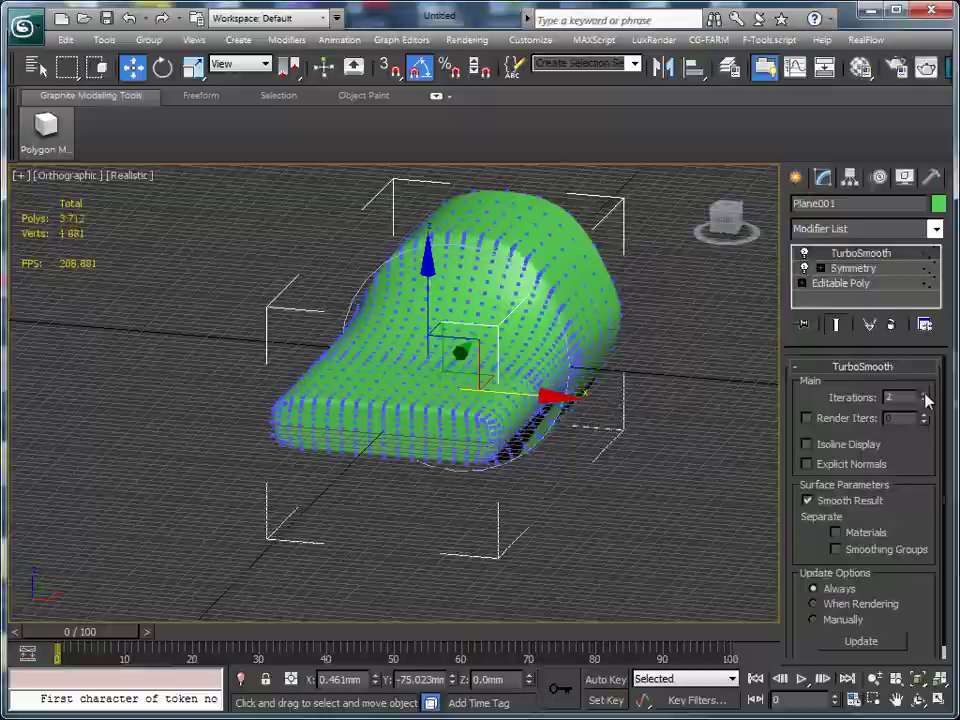
mouse_move(720, 430)
alt+middle_down()
mouse_move(444, 429)
mouse_move(589, 422)
mouse_move(632, 439)
mouse_move(588, 446)
mouse_move(619, 360)
mouse_move(696, 360)
mouse_move(690, 411)
mouse_move(545, 423)
mouse_move(452, 414)
alt+middle_up()
scroll(456, 416, up, 3)
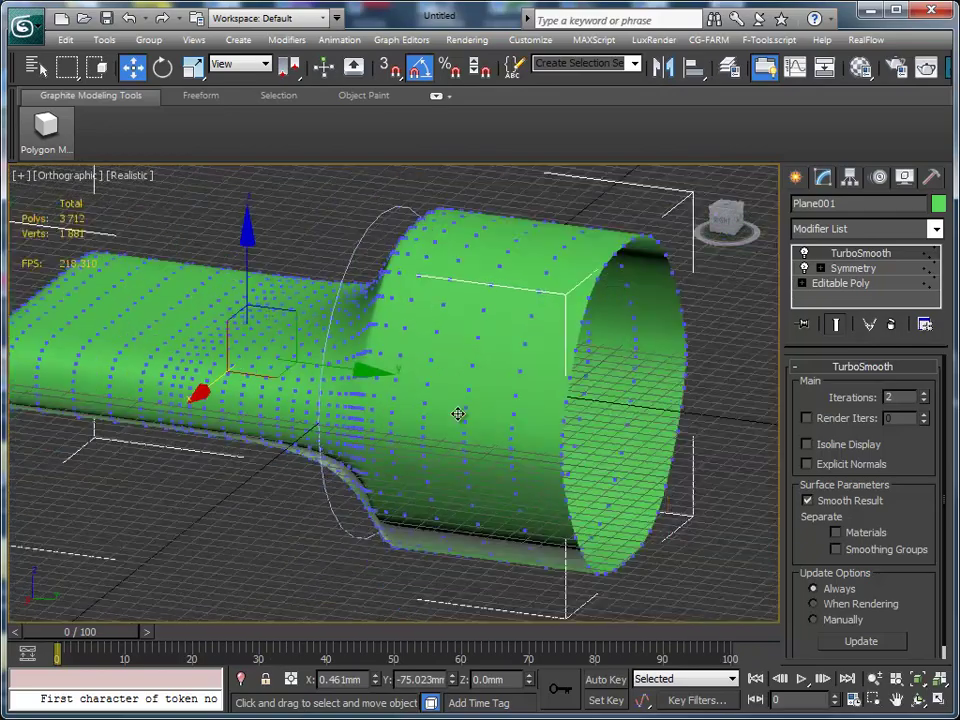
scroll(456, 416, down, 3)
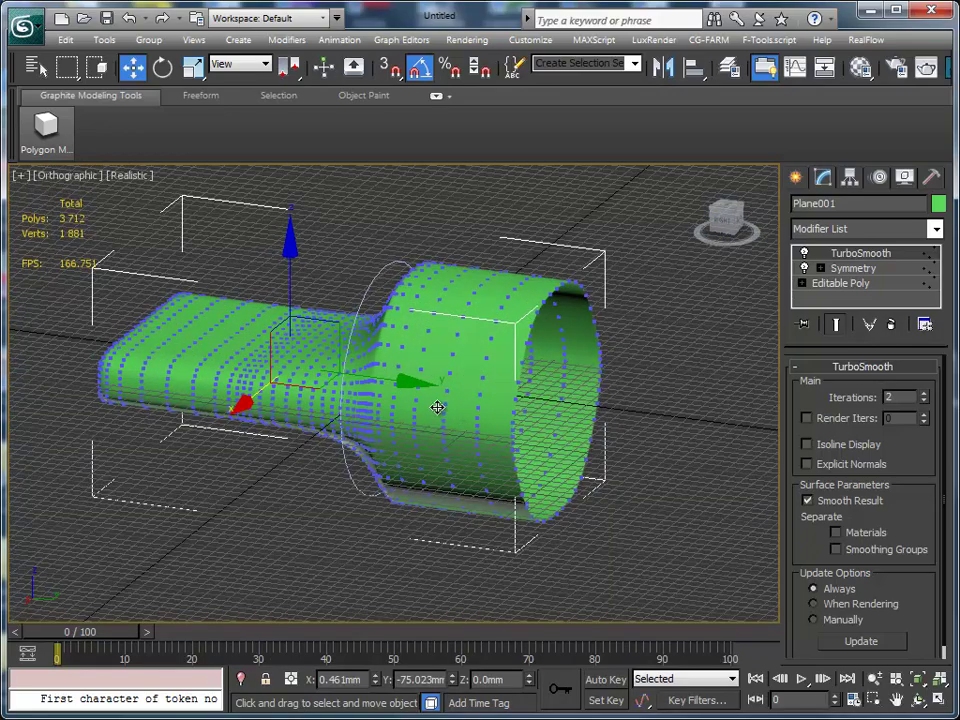
- Frame the smoothed tube end-on in the Front view
mouse_move(437, 407)
alt+middle_down()
mouse_move(471, 422)
mouse_move(431, 435)
mouse_move(325, 398)
mouse_move(358, 397)
mouse_move(560, 452)
alt+middle_up()
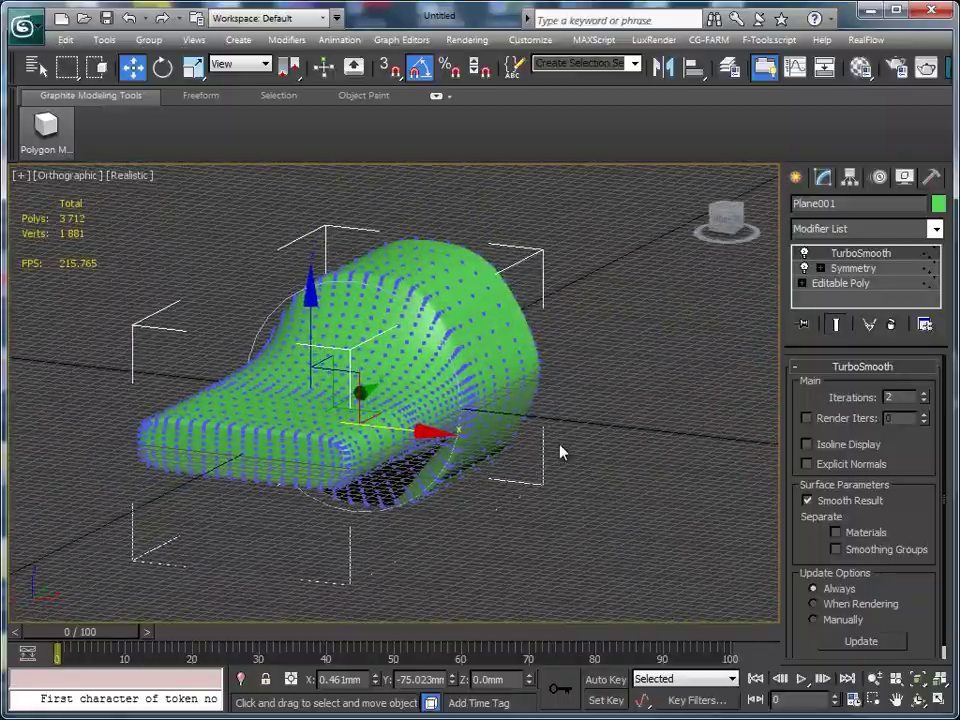
key(f)
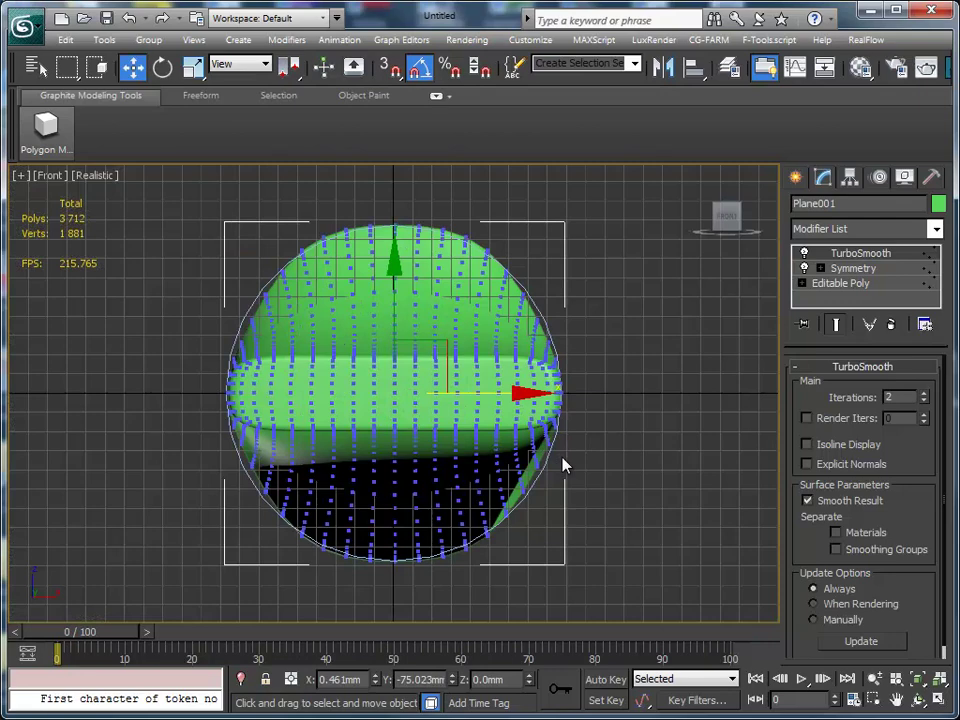
scroll(561, 459, up, 1)
scroll(561, 460, up, 4)
scroll(561, 491, down, 3)
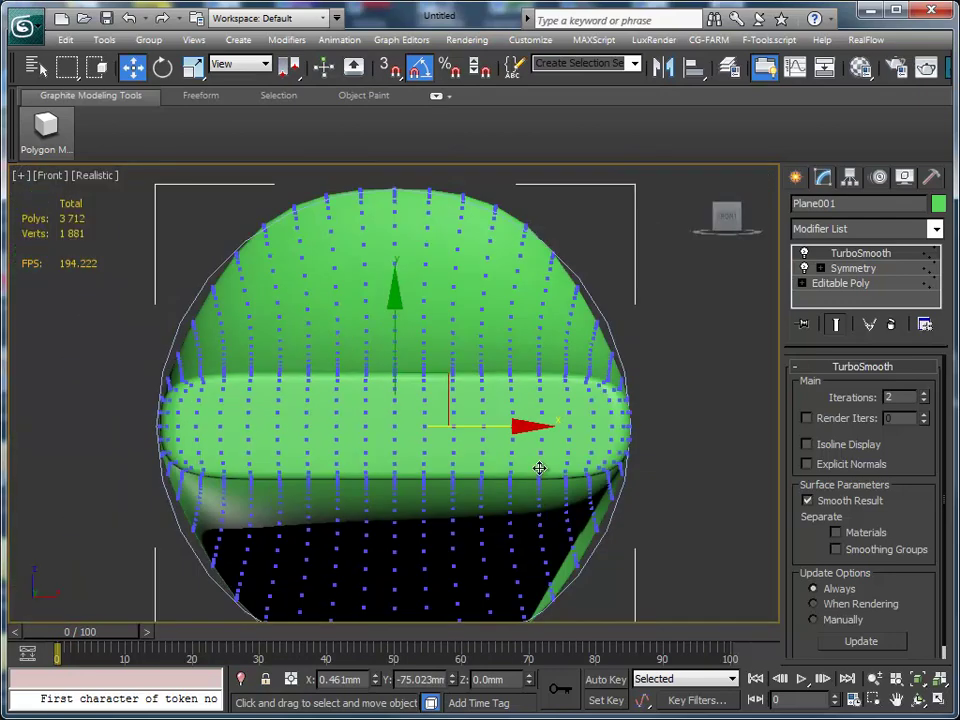
middle_drag(539, 468, 527, 370)
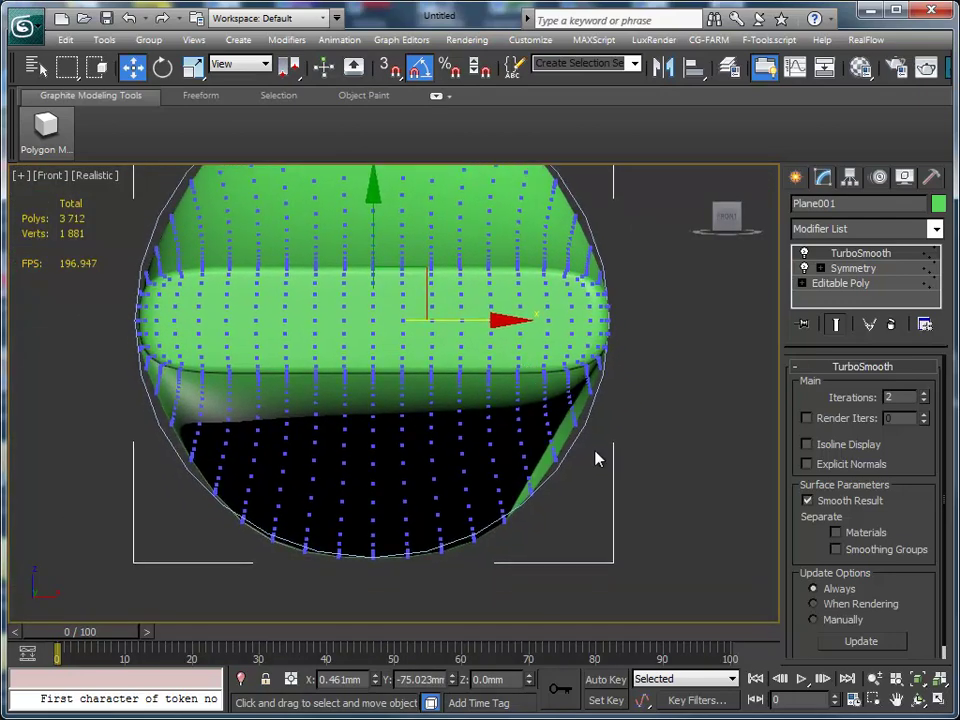
- Scale the base mesh's bottom vertex row to about 97% in X, then view the TurboSmooth result
click(838, 283)
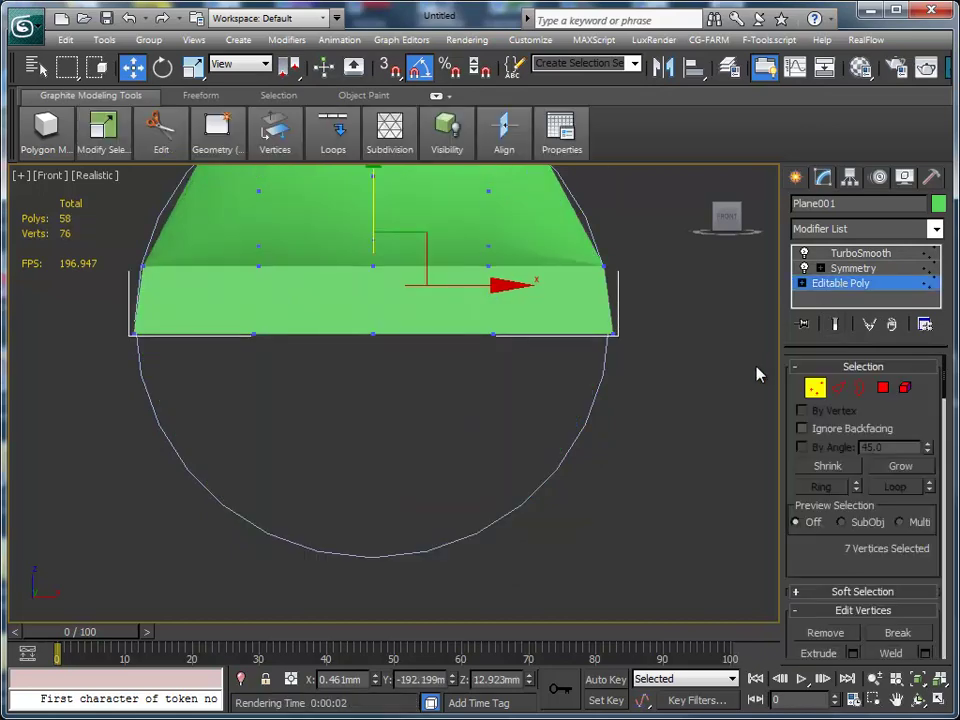
mouse_move(105, 300)
mouse_down()
mouse_move(536, 396)
mouse_move(675, 411)
mouse_up()
key(r)
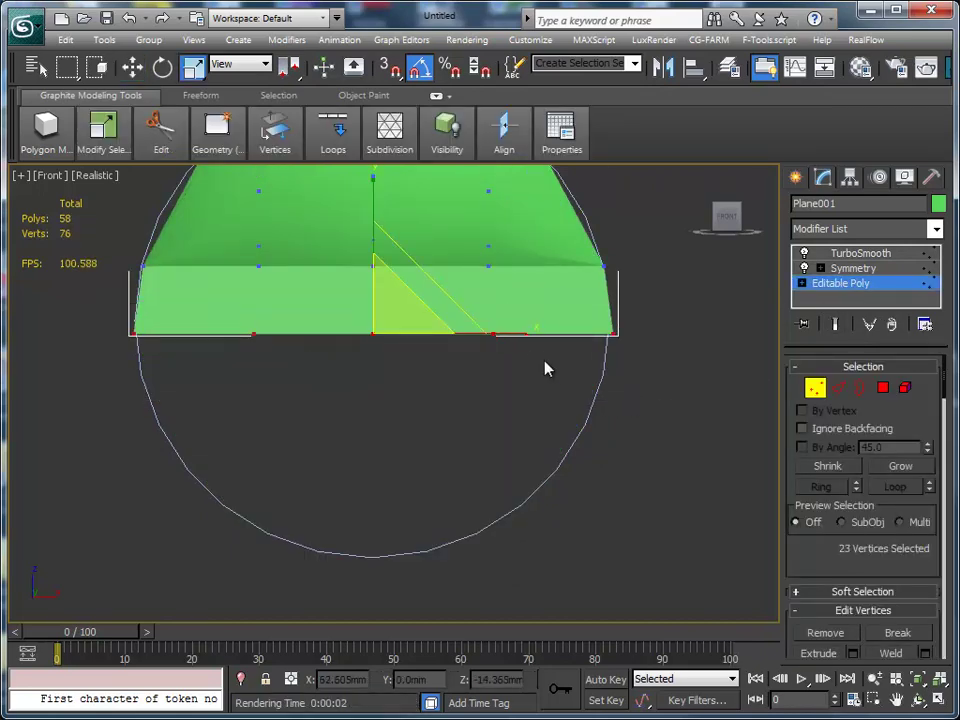
drag(502, 336, 498, 335)
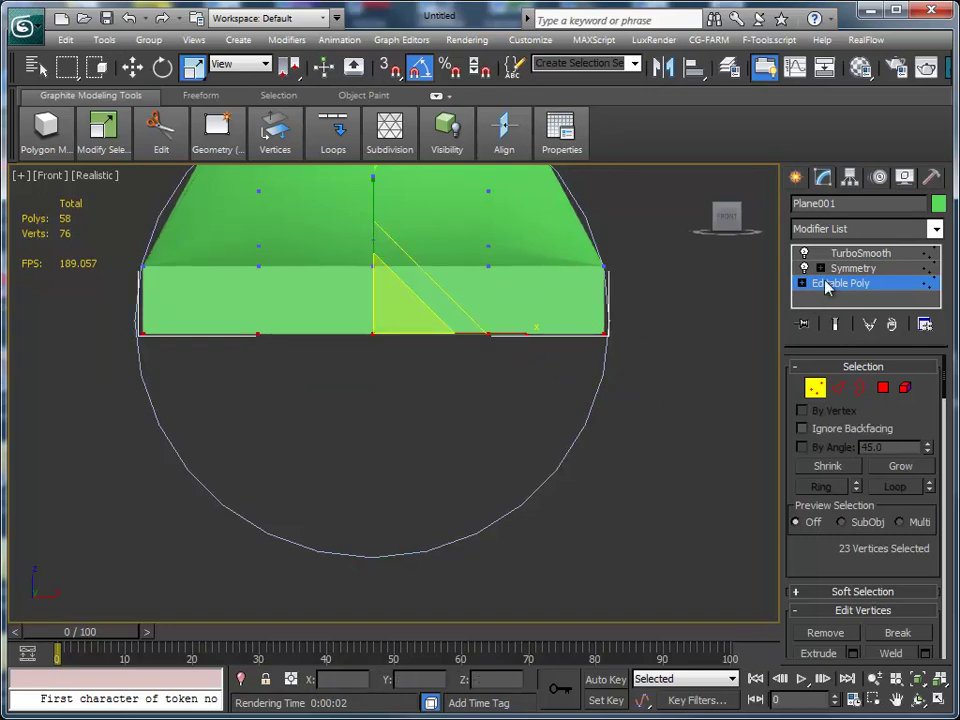
click(855, 256)
mouse_move(761, 360)
alt+middle_down()
mouse_move(658, 411)
mouse_move(347, 418)
mouse_move(341, 407)
mouse_move(591, 429)
mouse_move(489, 441)
mouse_move(509, 430)
alt+middle_up()
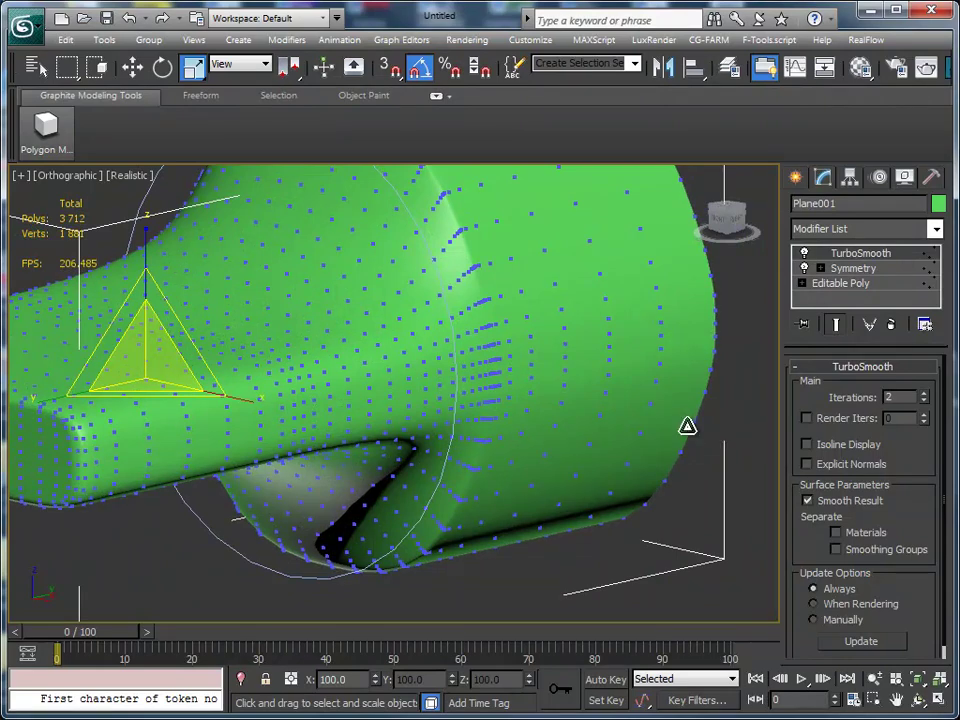
- Add a second Symmetry modifier mirroring across Y with Flip enabled
mouse_move(668, 427)
alt+middle_down()
mouse_move(615, 452)
mouse_move(479, 455)
mouse_move(521, 454)
alt+middle_up()
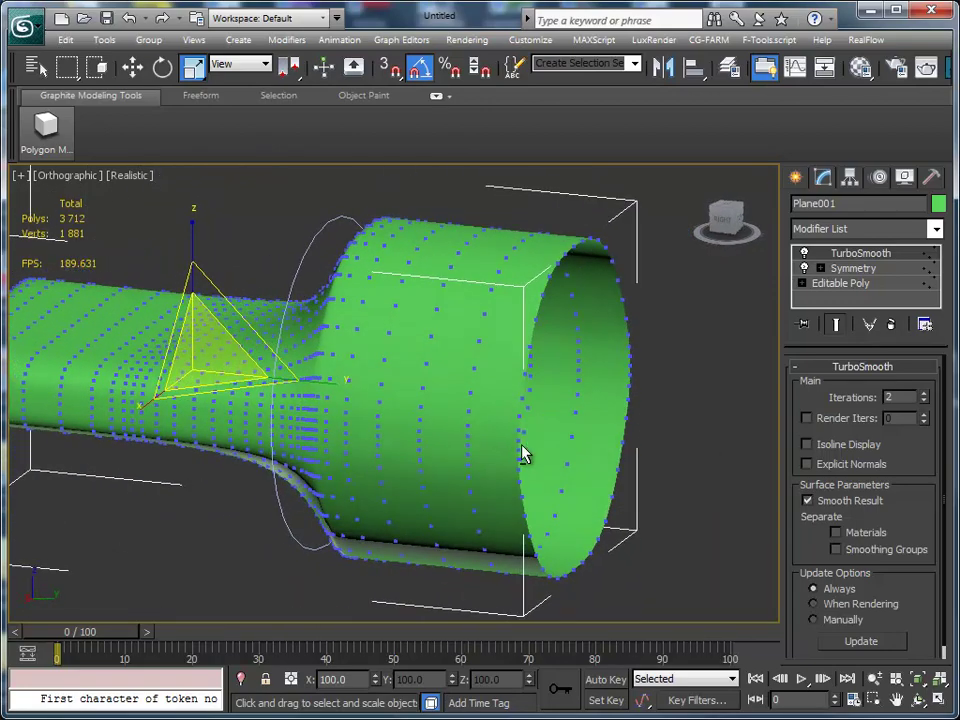
middle_drag(779, 369, 549, 362)
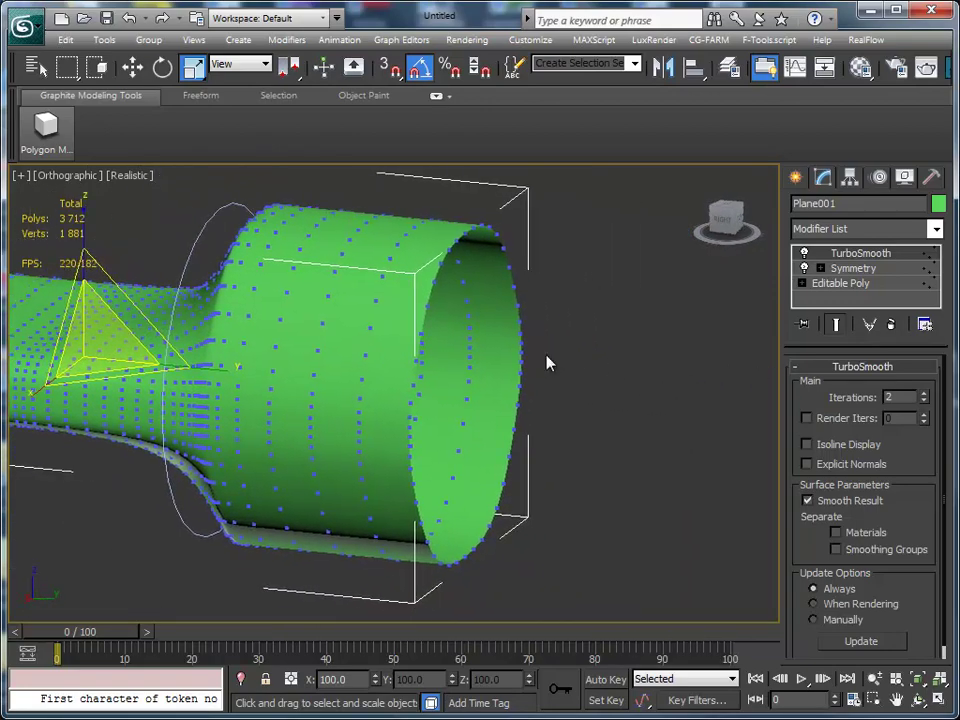
click(853, 268)
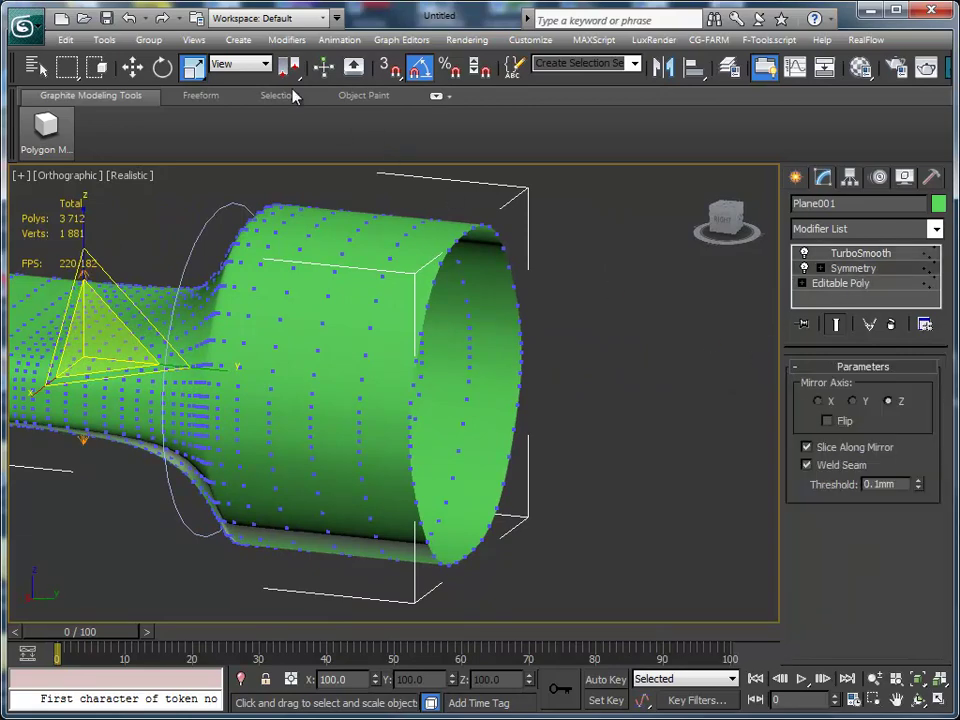
click(296, 44)
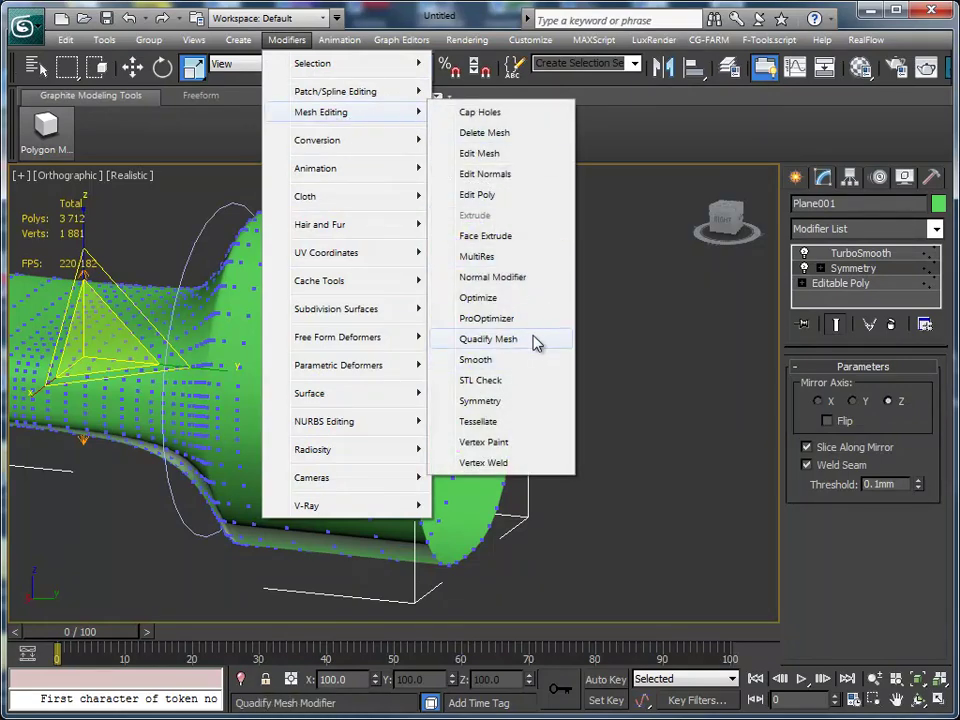
mouse_move(340, 112)
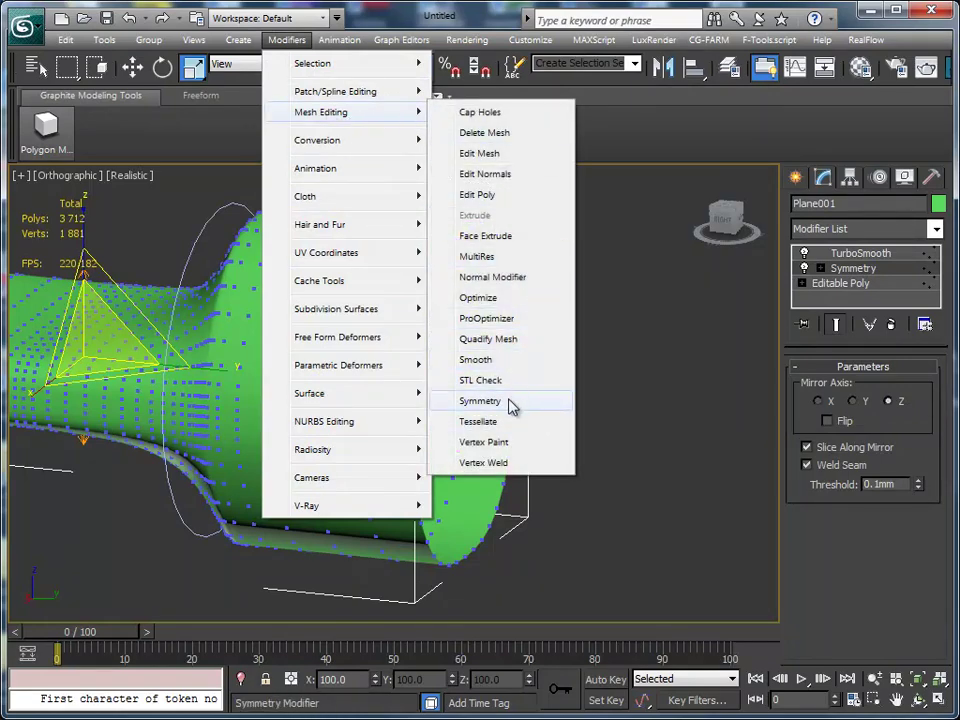
click(480, 401)
mouse_move(512, 377)
alt+middle_down()
mouse_move(548, 355)
mouse_move(698, 374)
alt+middle_up()
click(852, 401)
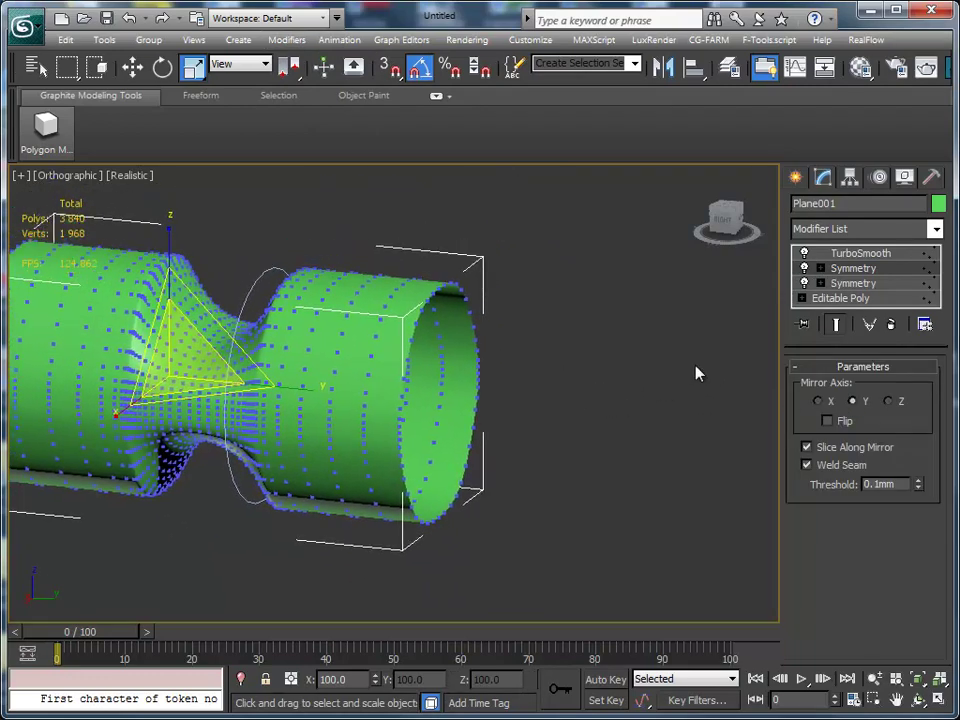
click(828, 421)
click(838, 326)
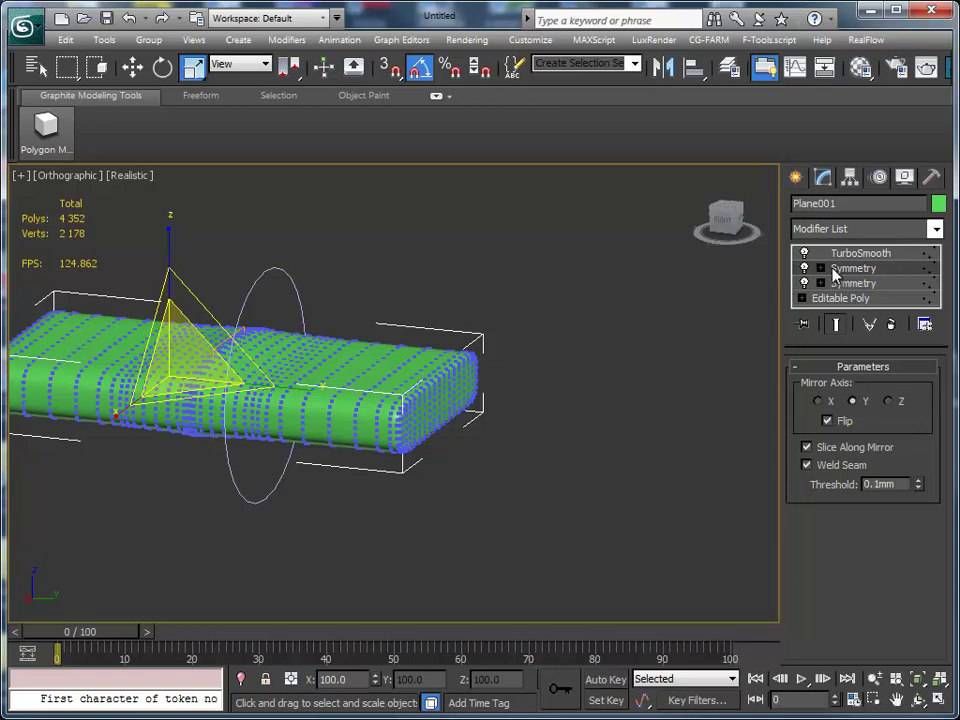
- Slide the upper Symmetry's mirror plane to thicken the middle section
click(838, 270)
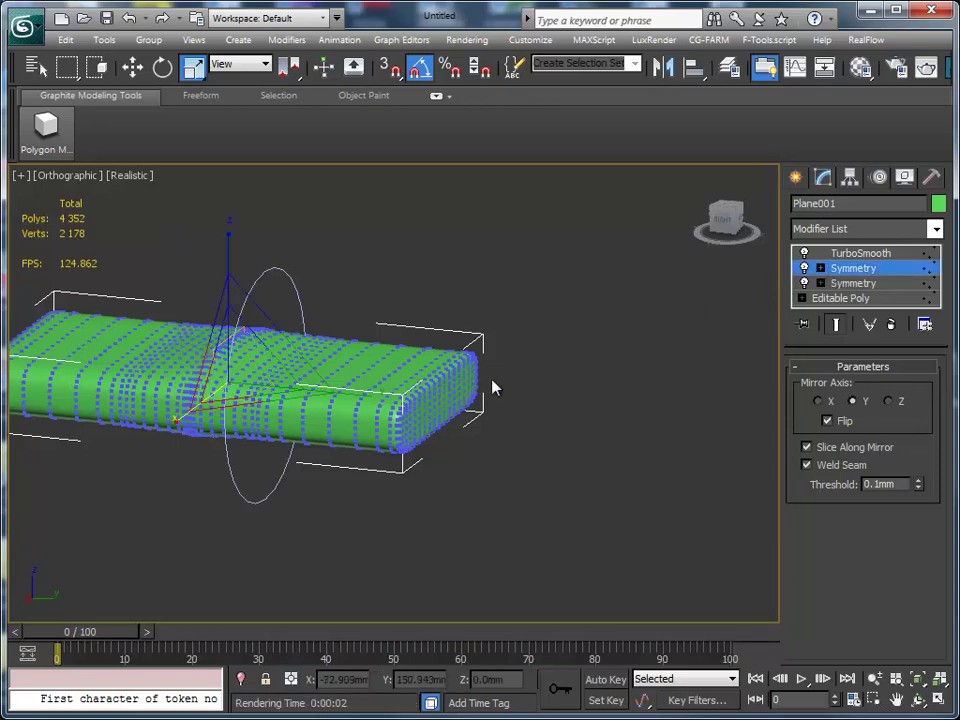
key(w)
drag(323, 392, 503, 410)
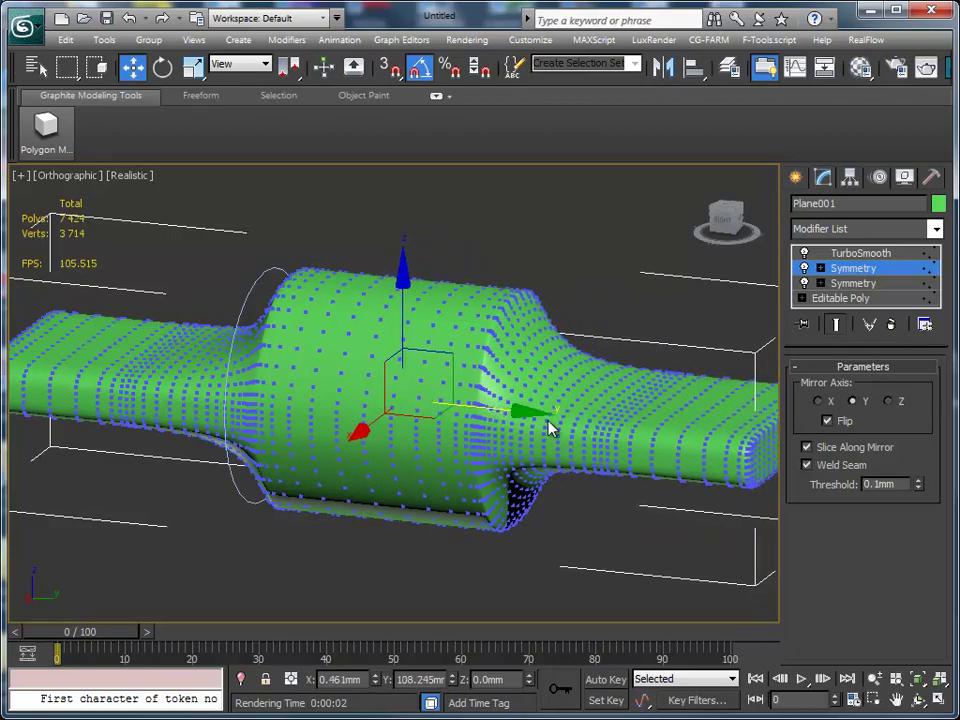
drag(503, 410, 540, 446)
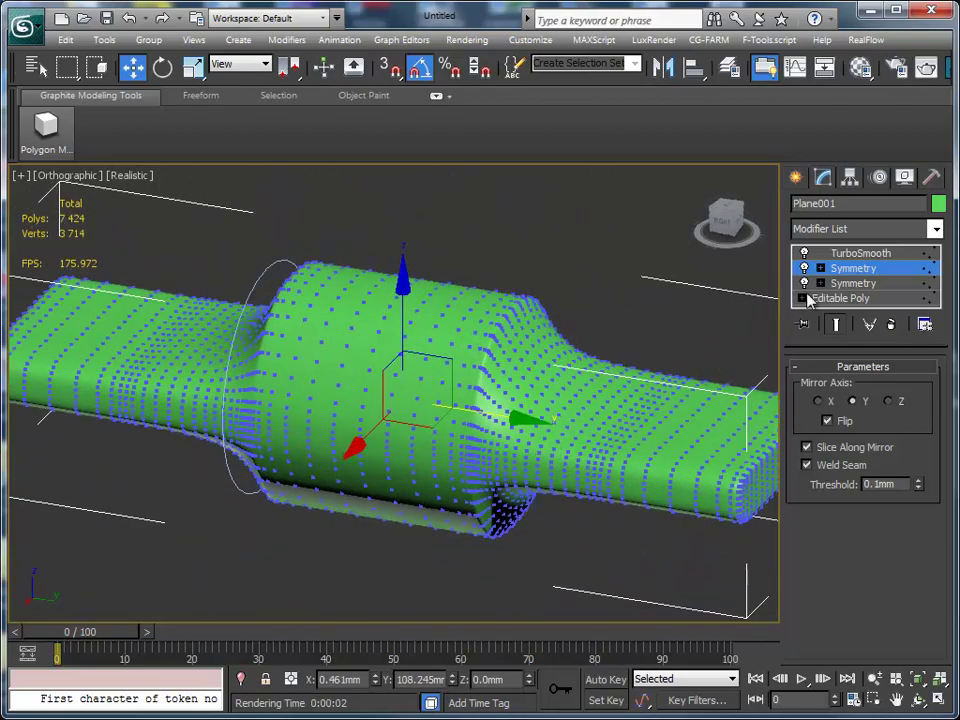
- Collapse the stack through Symmetry into the Editable Poly
right_click(844, 274)
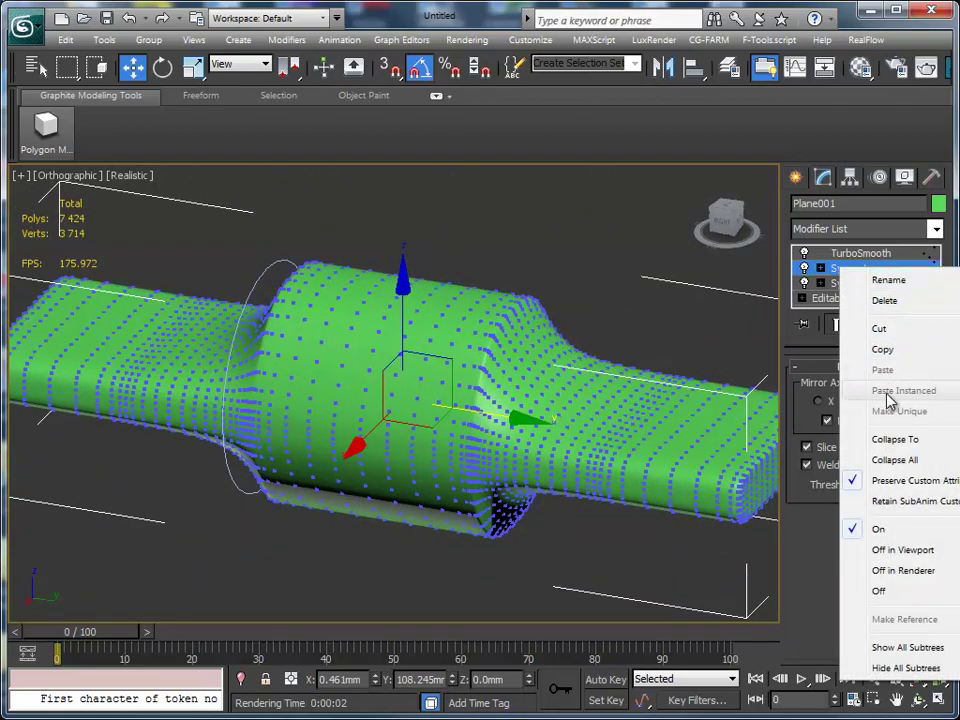
click(880, 439)
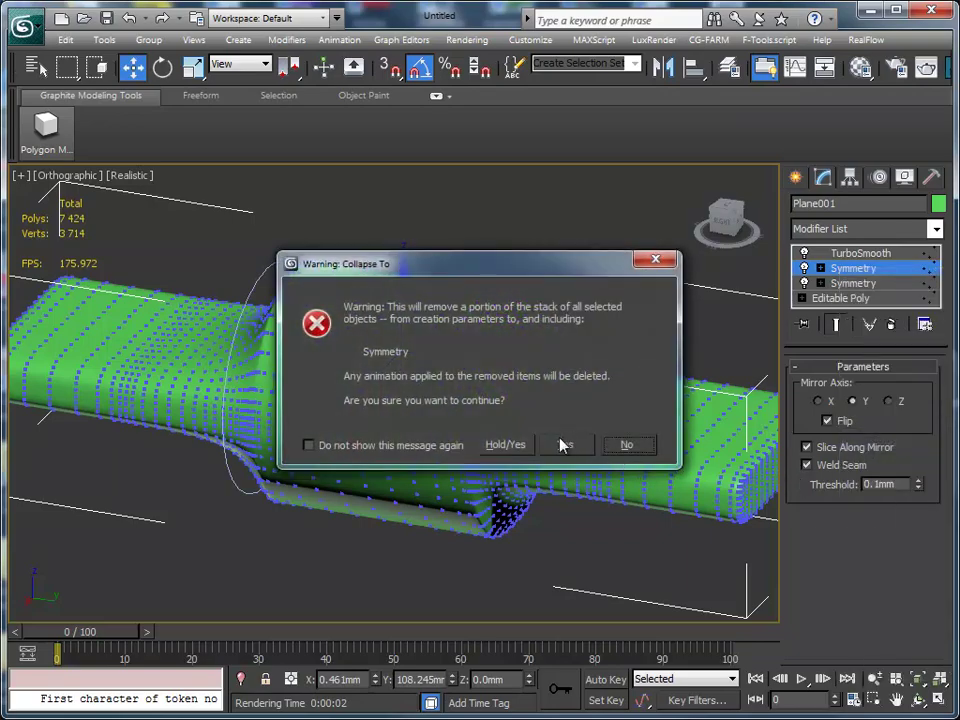
click(561, 444)
mouse_move(551, 399)
alt+middle_down()
mouse_move(621, 405)
mouse_move(641, 324)
mouse_move(564, 381)
mouse_move(426, 391)
mouse_move(540, 403)
mouse_move(513, 412)
alt+middle_up()
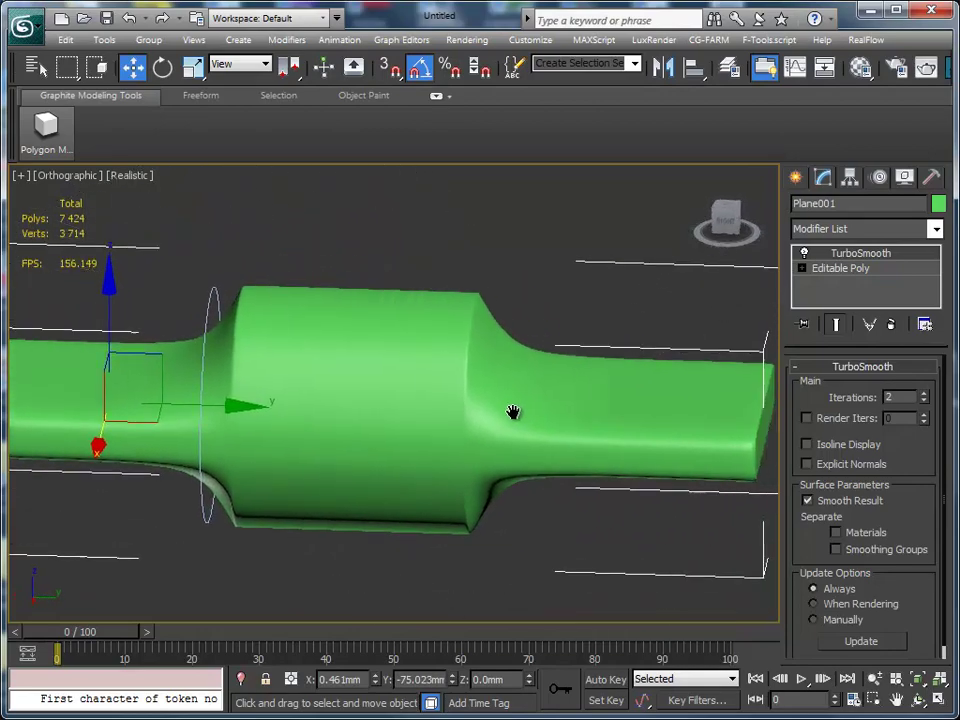
- Edit the base mesh's edge loops with Swift Loop, reducing it to 188 polygons
click(848, 270)
key(F4)
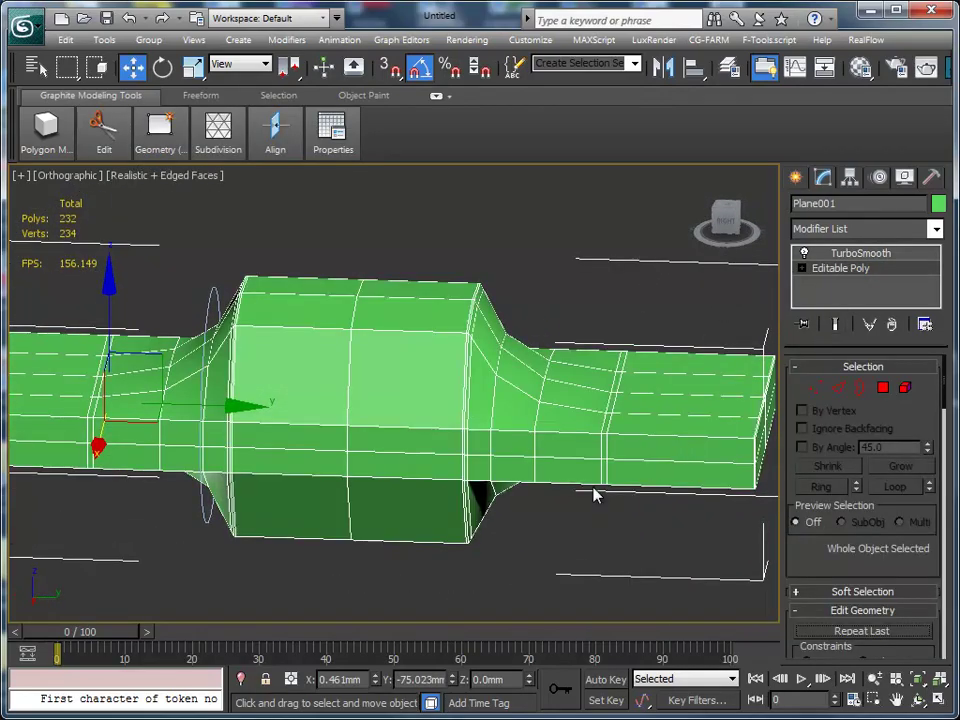
mouse_move(594, 495)
alt+middle_down()
mouse_move(641, 493)
mouse_move(643, 463)
alt+middle_up()
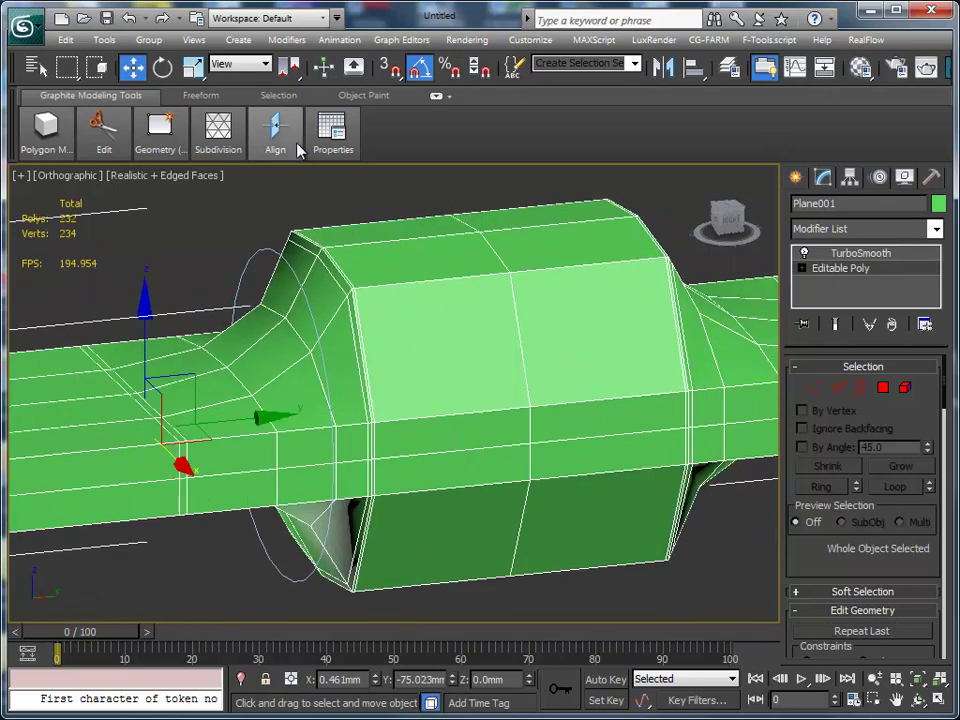
mouse_move(160, 132)
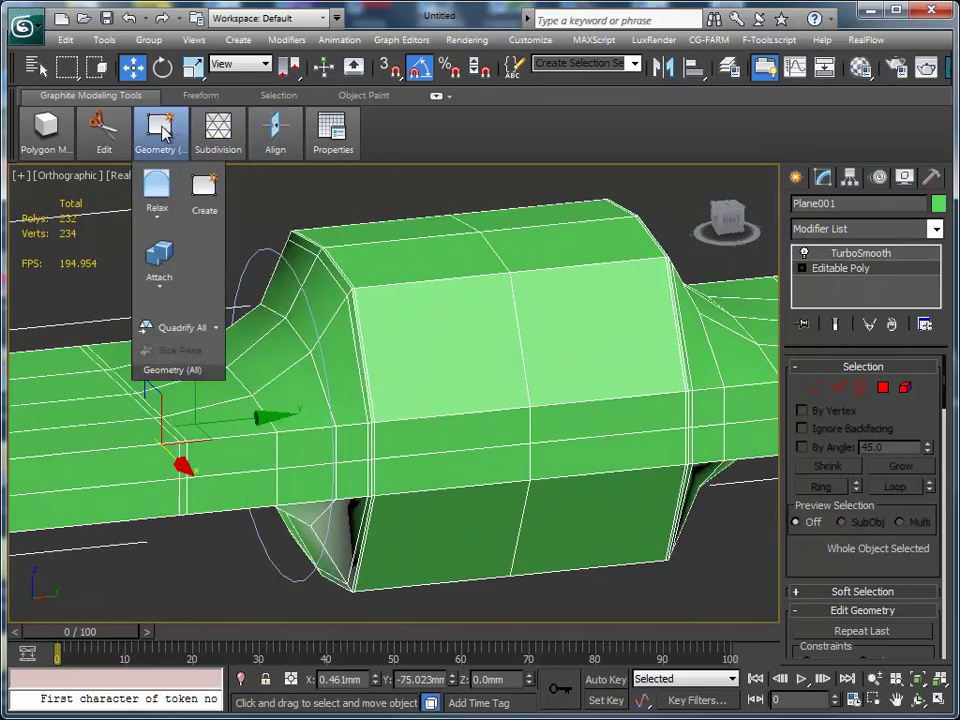
mouse_move(104, 133)
click(233, 205)
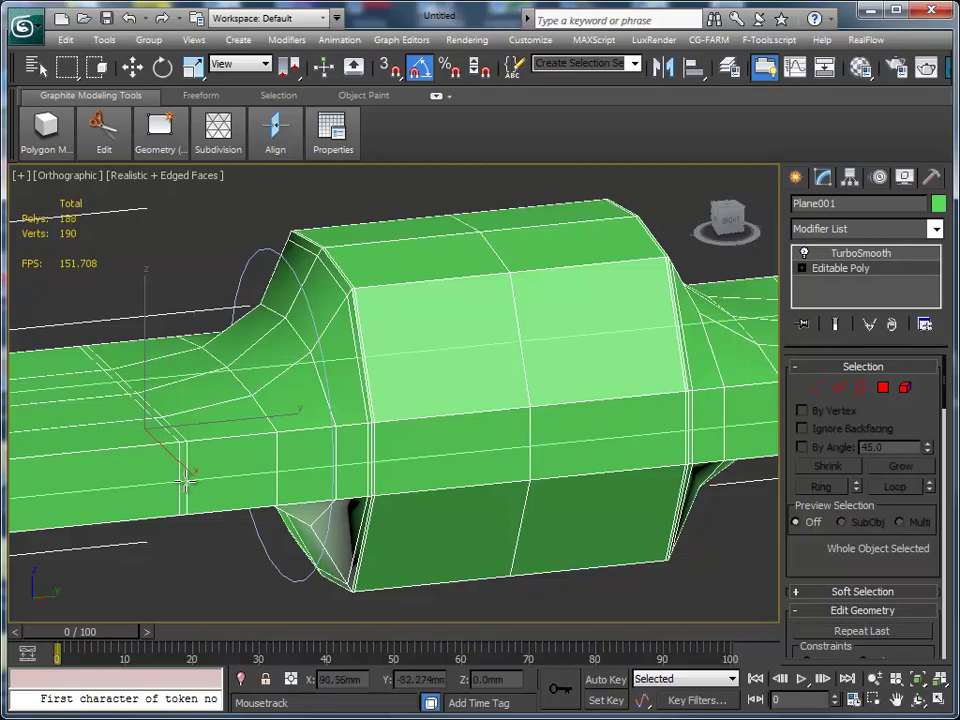
mouse_move(144, 484)
alt+middle_down()
mouse_move(290, 470)
mouse_move(187, 461)
mouse_move(161, 476)
mouse_move(116, 476)
mouse_move(144, 454)
mouse_move(209, 455)
alt+middle_up()
mouse_move(241, 460)
alt+middle_down()
mouse_move(182, 480)
mouse_move(93, 472)
mouse_move(150, 461)
mouse_move(279, 482)
mouse_move(147, 480)
alt+middle_up()
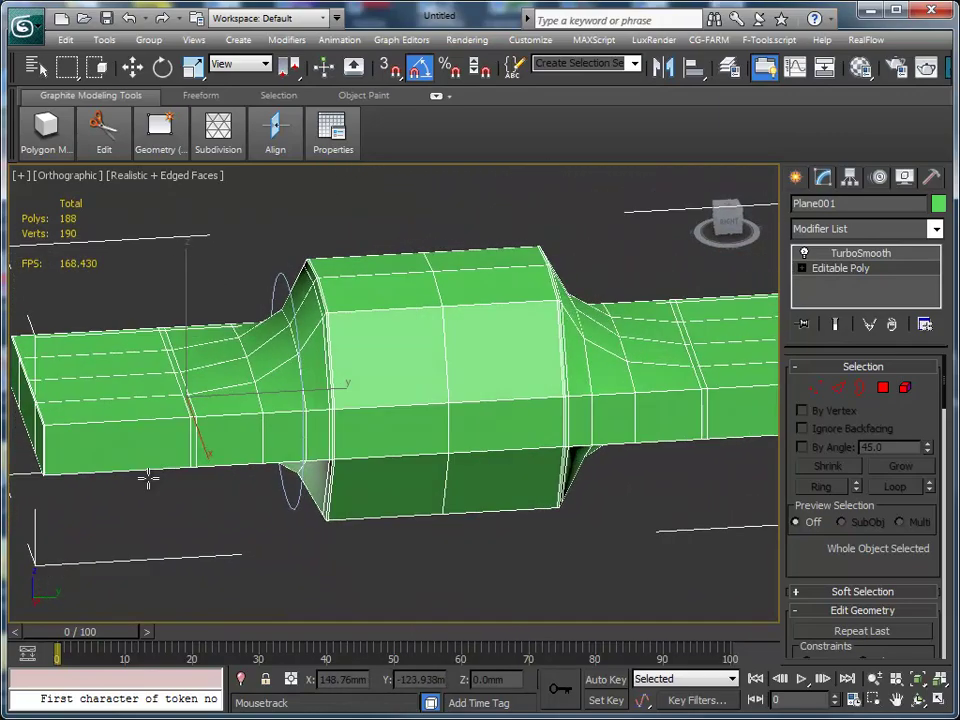
- Preview the TurboSmoothed result of the reduced mesh
click(836, 254)
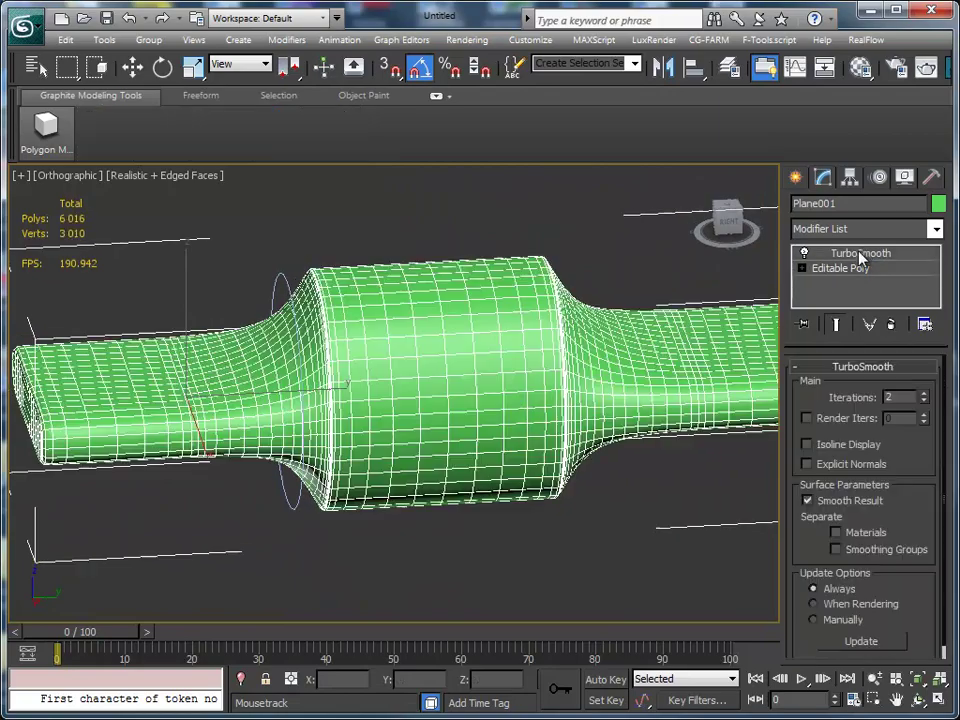
key(w)
mouse_move(499, 426)
alt+middle_down()
mouse_move(565, 407)
mouse_move(539, 430)
mouse_move(493, 399)
mouse_move(356, 414)
mouse_move(484, 418)
mouse_move(372, 447)
mouse_move(499, 467)
mouse_move(568, 446)
mouse_move(578, 480)
mouse_move(568, 463)
mouse_move(480, 443)
alt+middle_up()
key(F4)
- Select the 8 faces at the mesh's flat end and bring up the modifier list
click(855, 270)
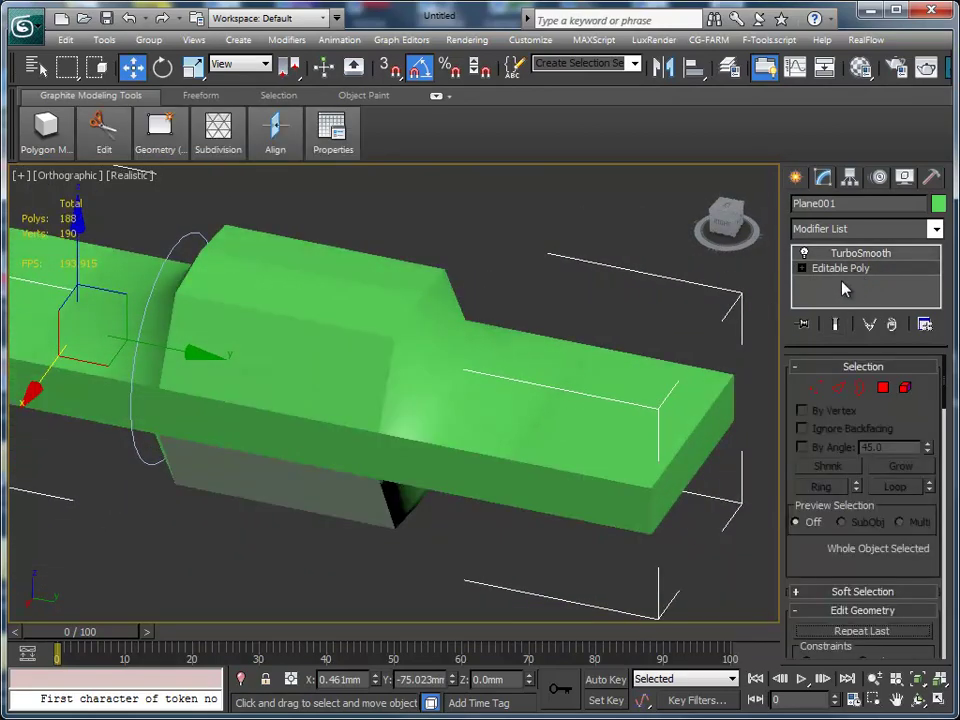
middle_drag(597, 413, 499, 381)
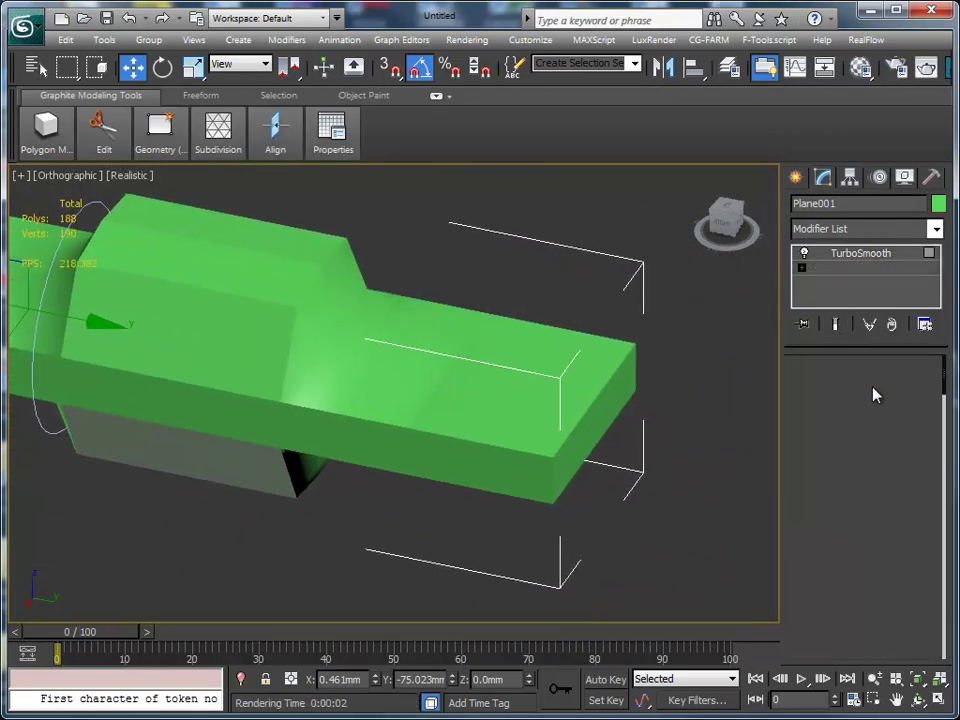
click(578, 453)
click(285, 40)
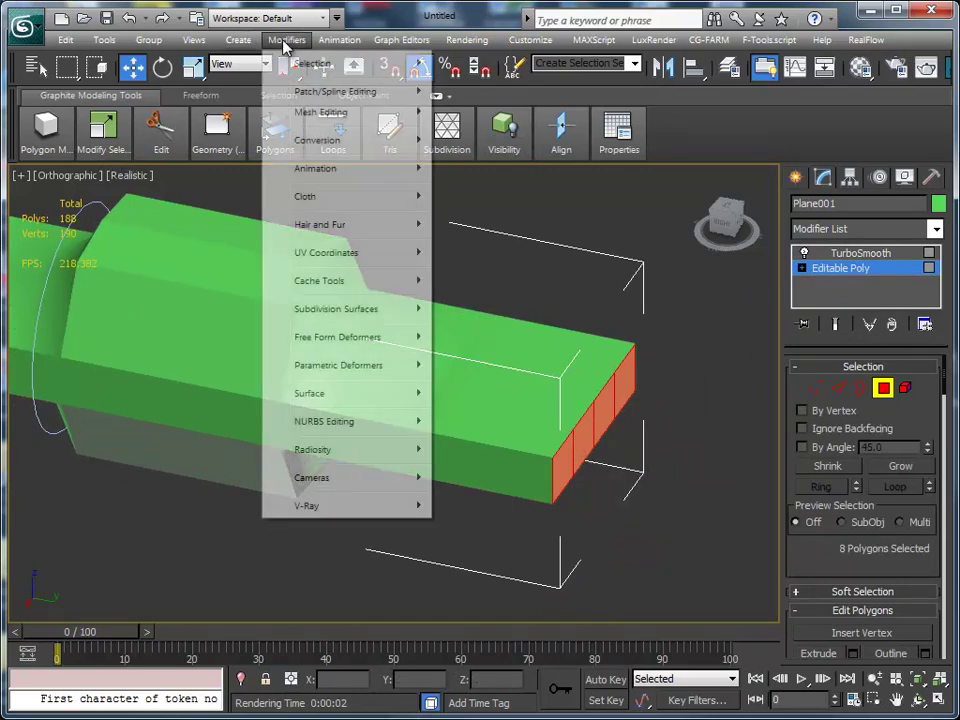
mouse_move(340, 112)
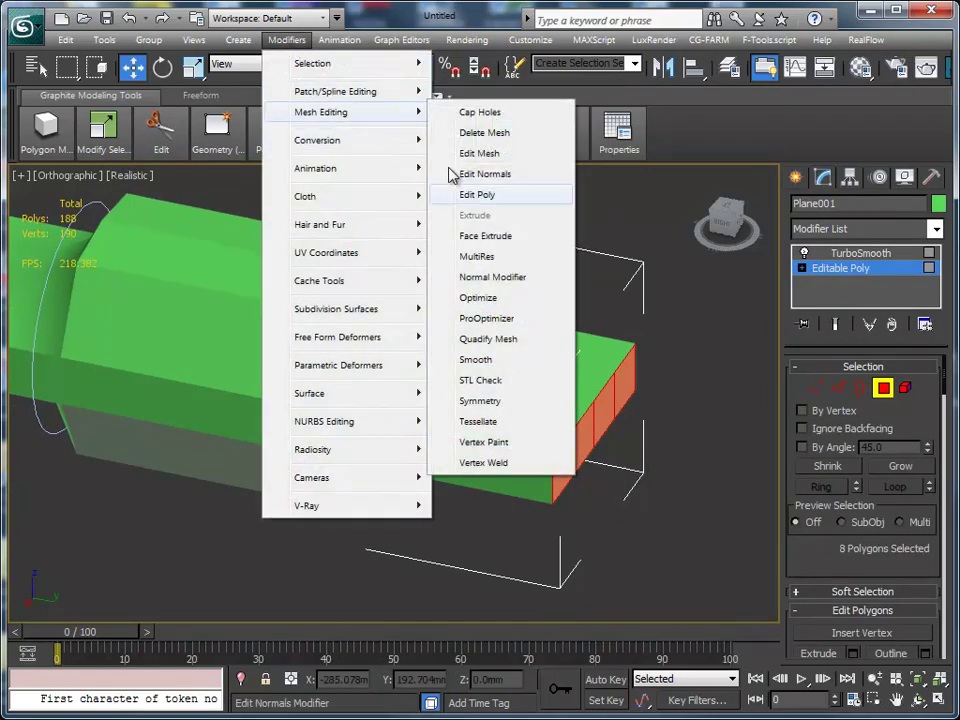
- Add a Y-axis Symmetry modifier, position its mirror plane and enable Flip
click(500, 403)
scroll(530, 305, down, 1)
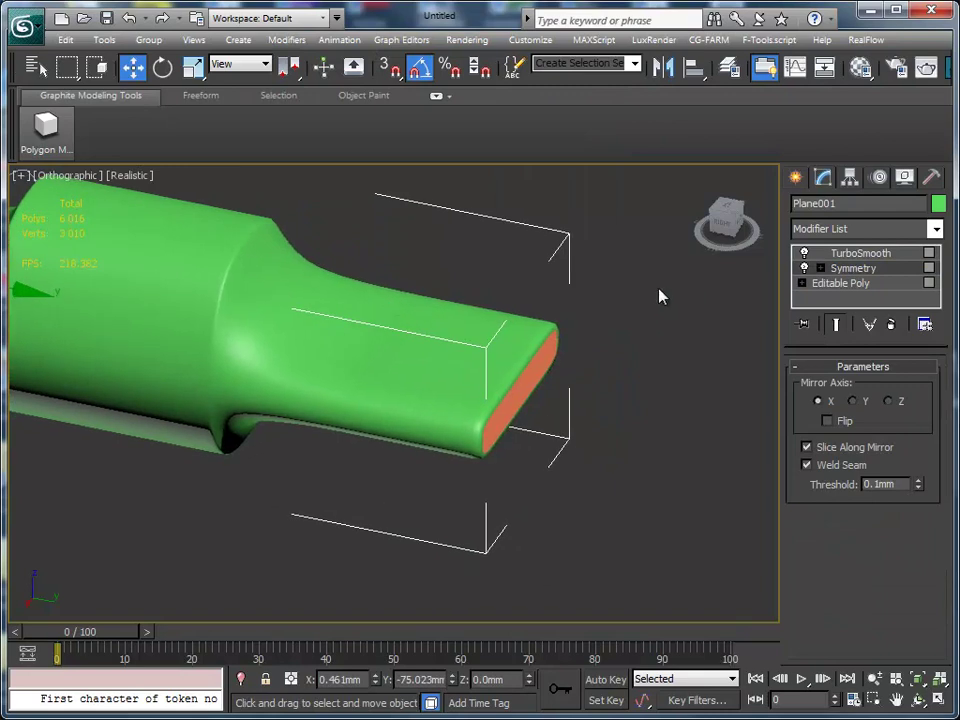
scroll(630, 305, down, 3)
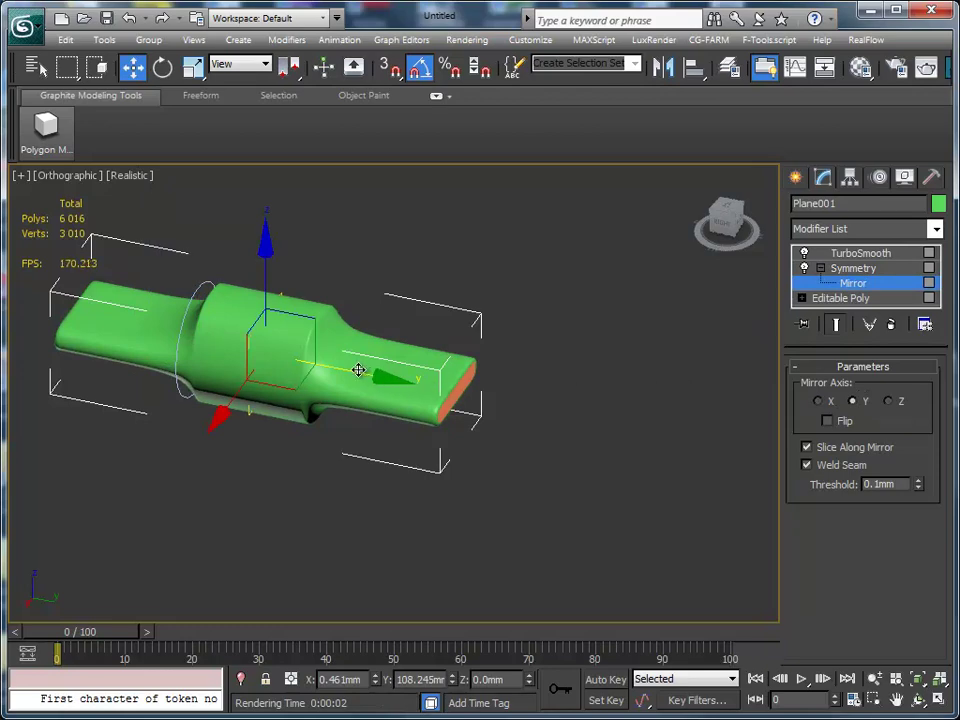
mouse_move(358, 370)
mouse_down()
mouse_move(433, 368)
mouse_move(525, 384)
mouse_up()
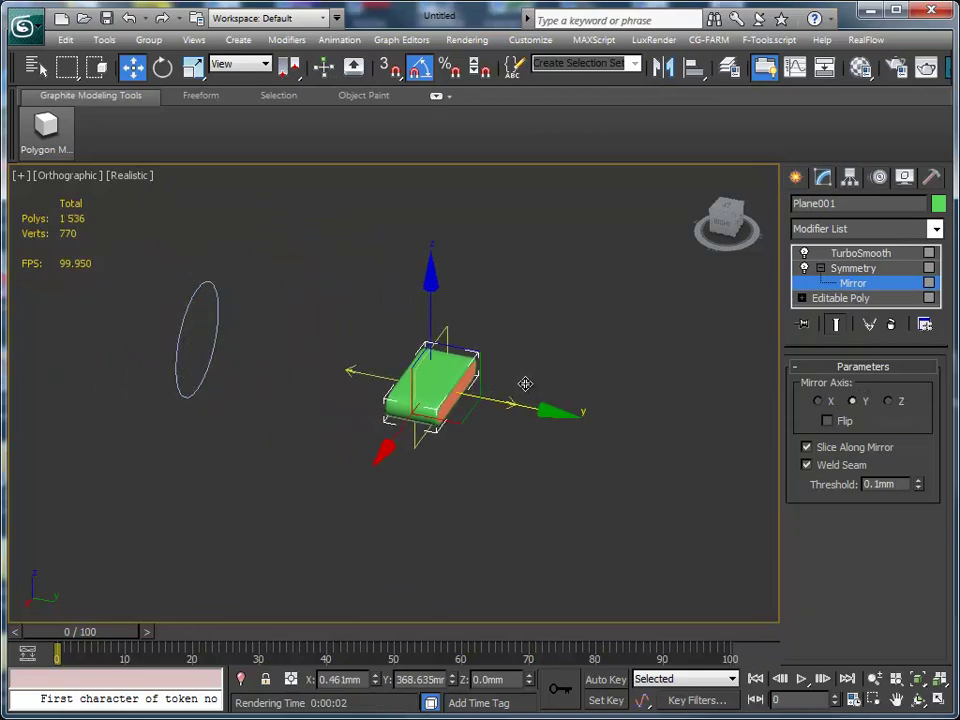
click(829, 420)
mouse_move(578, 450)
alt+middle_down()
mouse_move(497, 450)
mouse_move(578, 392)
mouse_move(534, 426)
mouse_move(475, 442)
mouse_move(530, 444)
alt+middle_up()
scroll(534, 426, up, 3)
scroll(534, 426, down, 2)
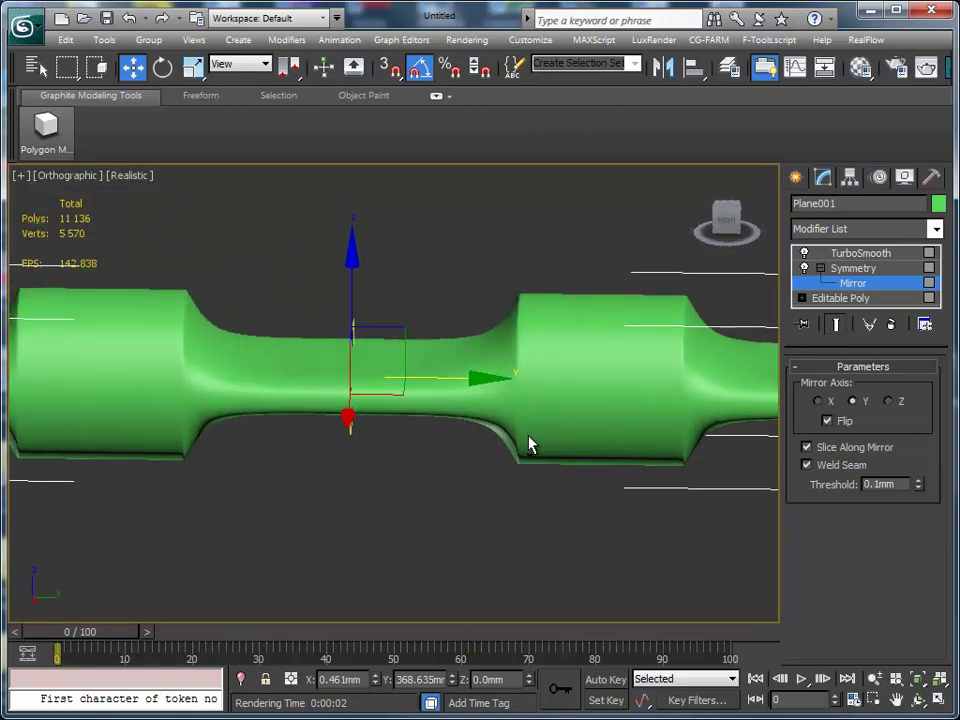
mouse_move(441, 379)
mouse_down()
mouse_move(356, 366)
mouse_move(568, 375)
mouse_move(444, 372)
mouse_up()
- Show polygon edges and return to the Editable Poly base mesh
mouse_move(485, 390)
alt+middle_down()
mouse_move(414, 418)
mouse_move(514, 403)
mouse_move(469, 420)
mouse_move(544, 392)
mouse_move(536, 424)
mouse_move(596, 392)
mouse_move(560, 418)
mouse_move(530, 400)
mouse_move(584, 420)
mouse_move(549, 426)
alt+middle_up()
key(F4)
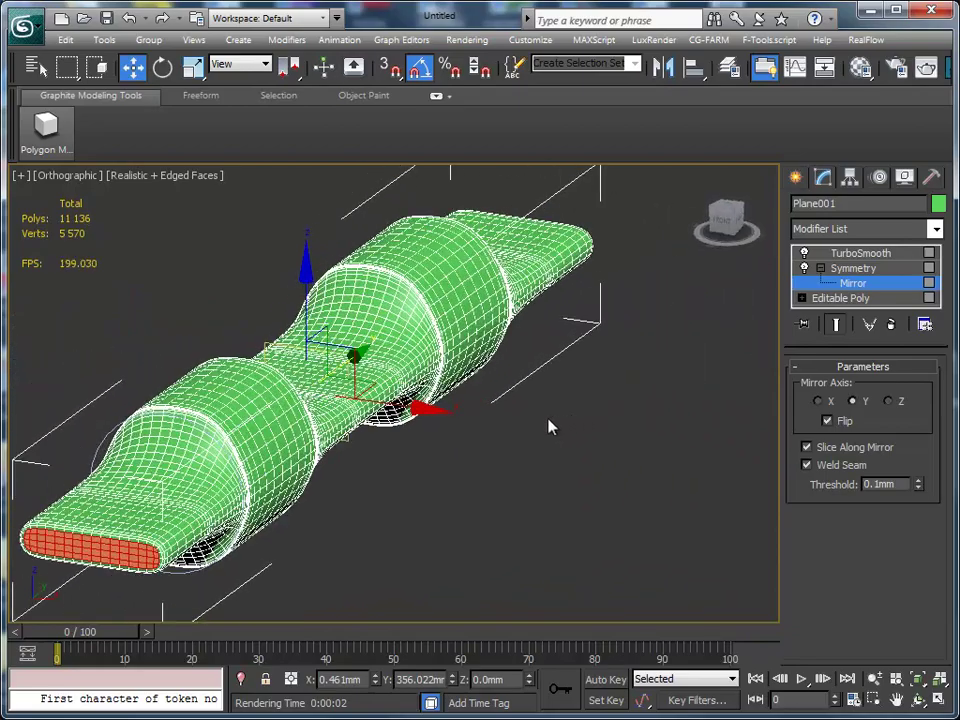
scroll(548, 428, up, 3)
scroll(546, 429, down, 1)
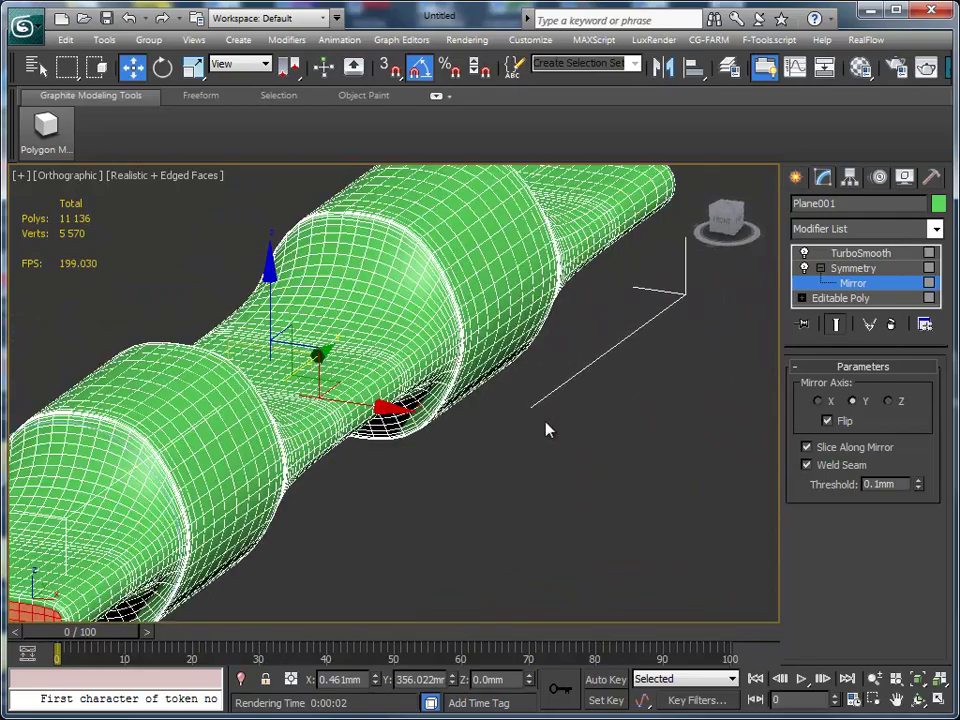
click(845, 300)
mouse_move(531, 414)
alt+middle_down()
mouse_move(613, 373)
mouse_move(424, 435)
mouse_move(532, 427)
mouse_move(544, 396)
mouse_move(428, 418)
mouse_move(486, 420)
alt+middle_up()
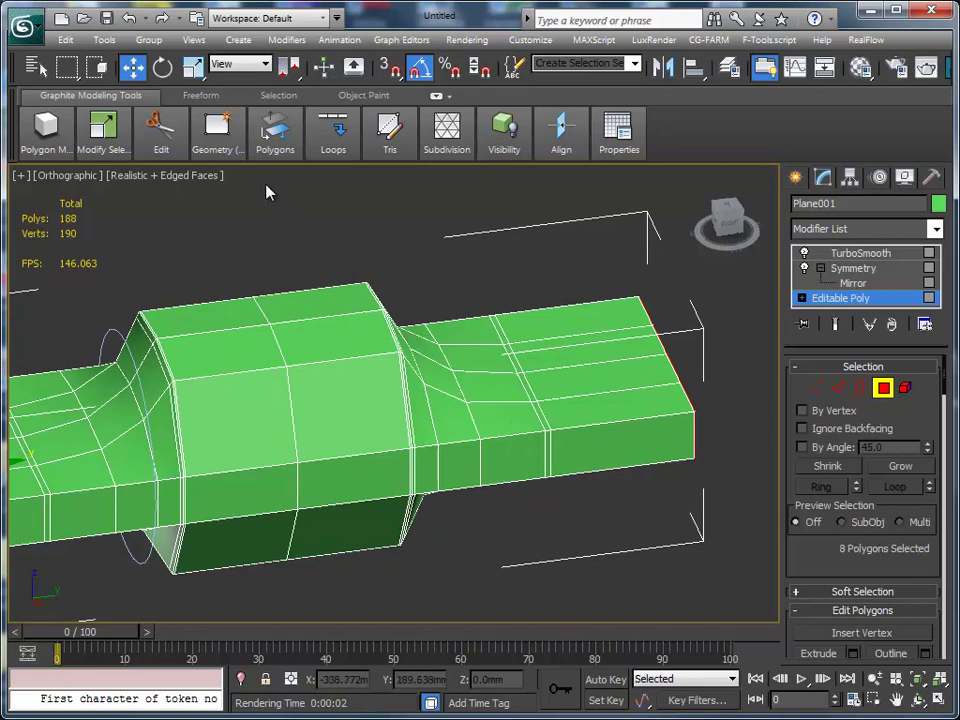
mouse_move(160, 133)
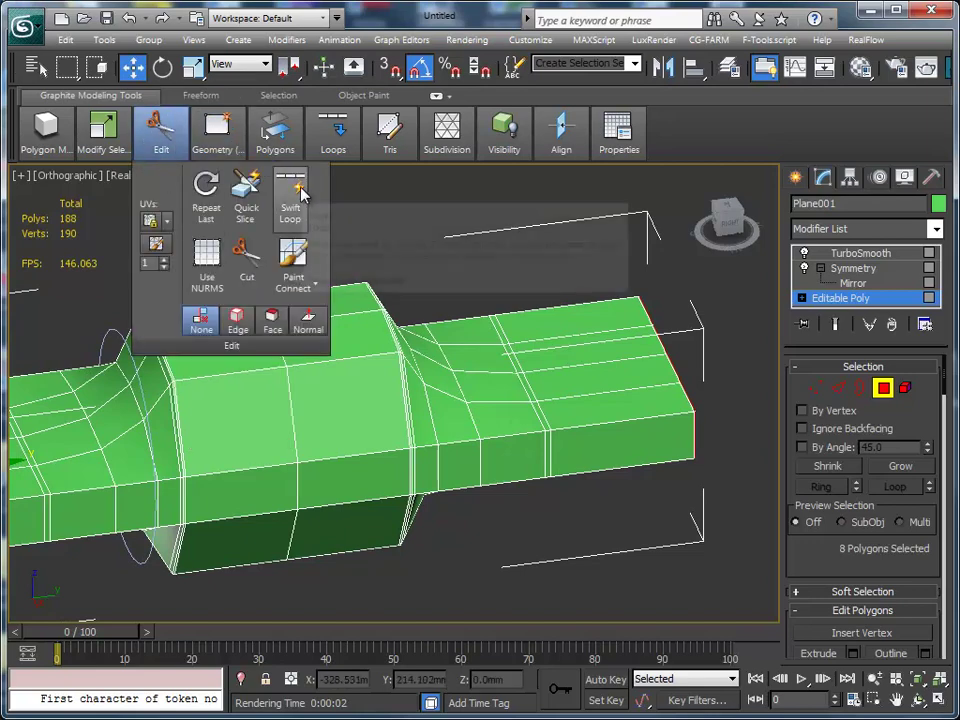
- Insert two Swift Loop edge loops near the mesh's flat end
click(302, 197)
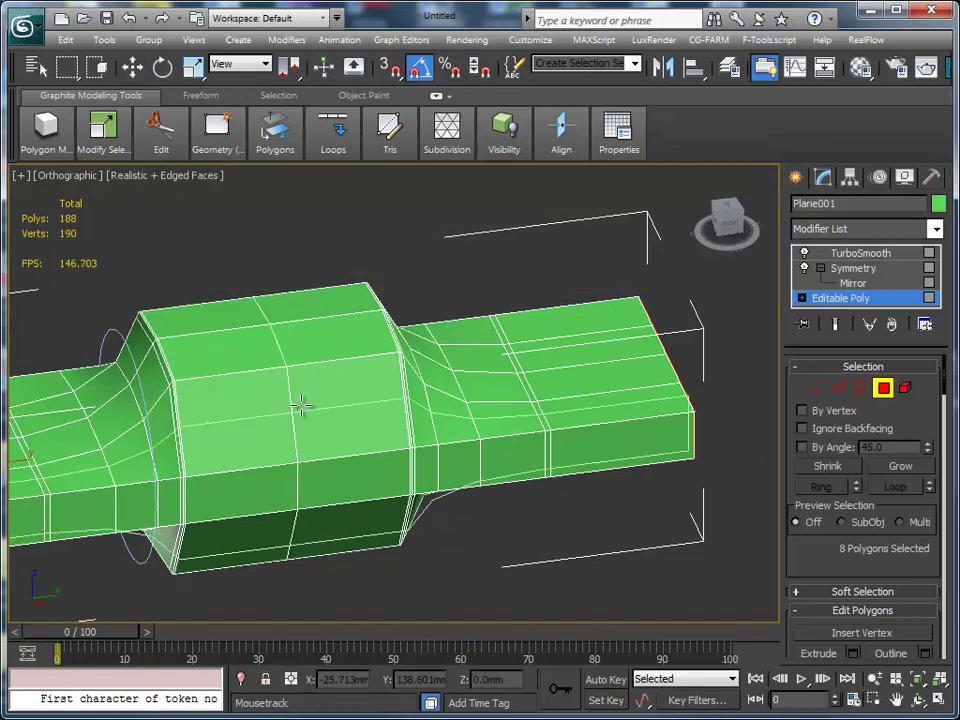
click(302, 405)
mouse_move(244, 444)
alt+middle_down()
mouse_move(399, 422)
mouse_move(408, 433)
mouse_move(364, 417)
mouse_move(317, 433)
alt+middle_up()
click(376, 416)
scroll(317, 434, up, 5)
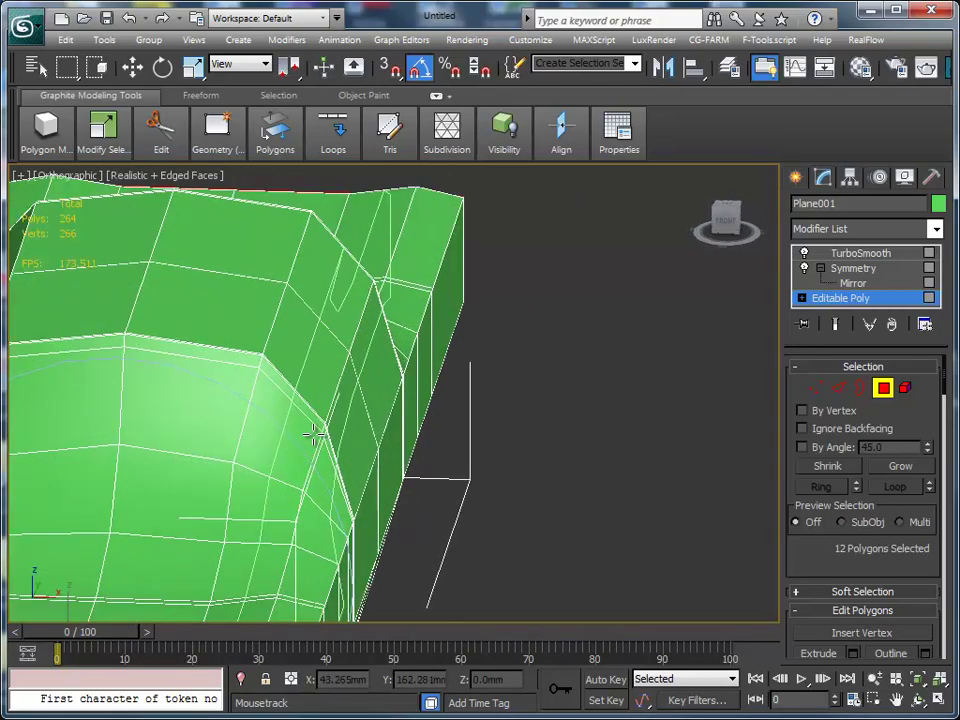
scroll(396, 257, down, 1)
scroll(547, 312, down, 2)
mouse_move(522, 374)
alt+middle_down()
mouse_move(545, 398)
mouse_move(433, 392)
mouse_move(604, 364)
mouse_move(505, 520)
mouse_move(407, 516)
mouse_move(484, 467)
mouse_move(476, 476)
alt+middle_up()
- Review the edited mesh end, then show the 14,336-polygon smoothed result
scroll(484, 467, down, 1)
scroll(523, 489, down, 1)
scroll(503, 483, up, 1)
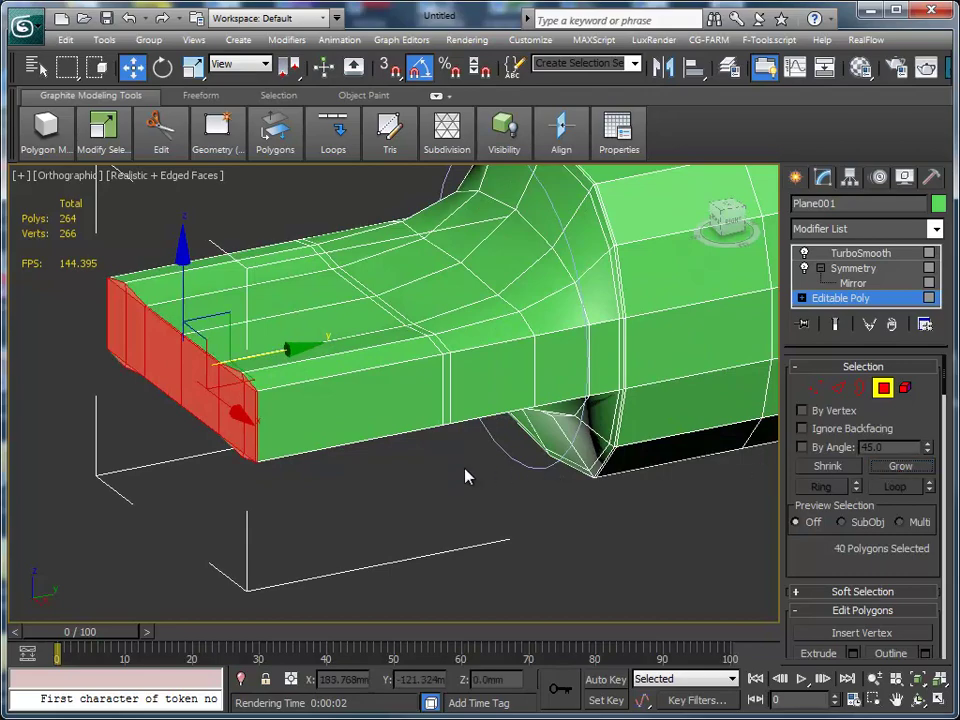
scroll(437, 465, down, 2)
scroll(436, 468, down, 2)
mouse_move(439, 467)
alt+middle_down()
mouse_move(450, 456)
mouse_move(342, 453)
mouse_move(563, 448)
mouse_move(512, 446)
mouse_move(572, 454)
mouse_move(591, 444)
mouse_move(547, 464)
alt+middle_up()
scroll(512, 444, up, 2)
scroll(525, 441, up, 1)
scroll(522, 461, up, 1)
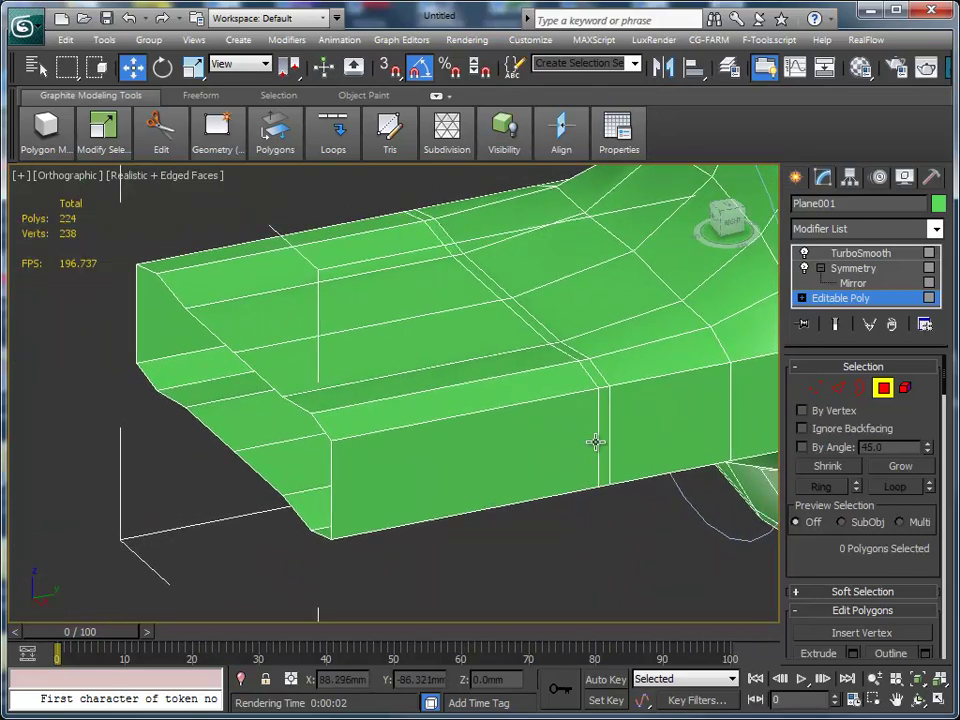
mouse_move(577, 441)
alt+middle_down()
mouse_move(452, 459)
mouse_move(570, 439)
mouse_move(557, 456)
mouse_move(522, 443)
alt+middle_up()
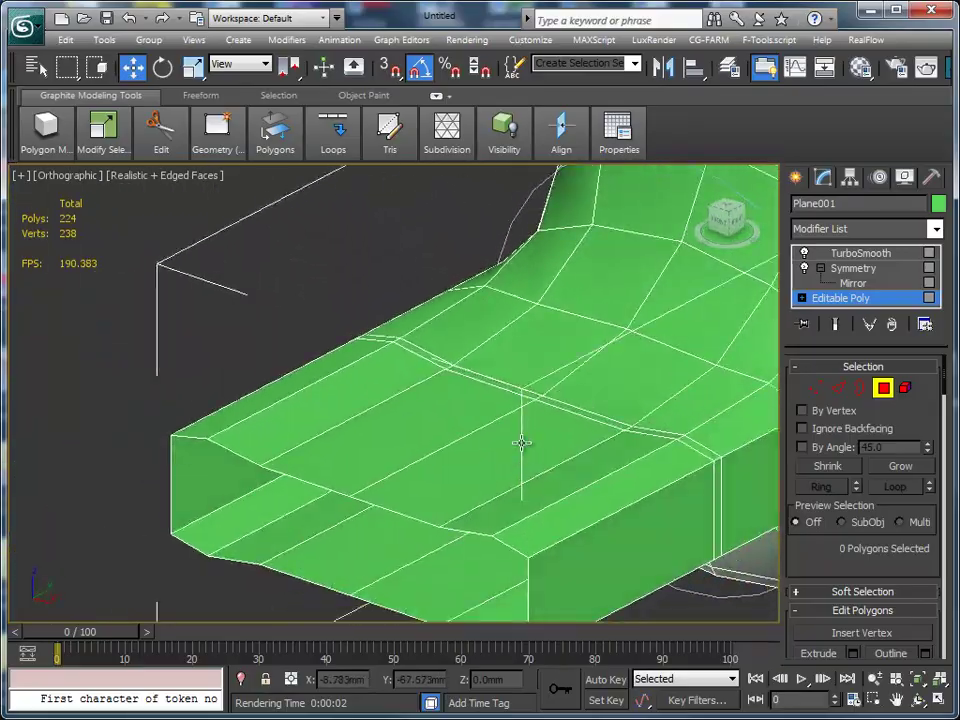
click(860, 255)
alt+middle_drag(430, 350, 407, 364)
scroll(407, 364, down, 2)
- Undo the end edge loops, restoring the 11,136-polygon two-bulge body
scroll(491, 336, up, 4)
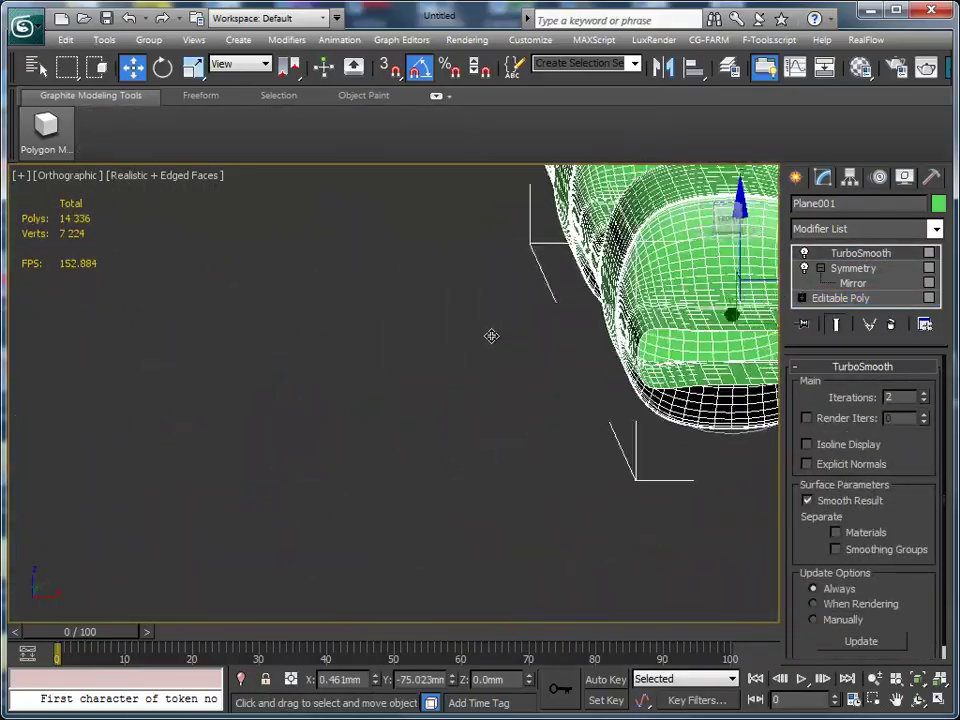
scroll(491, 336, down, 3)
scroll(471, 347, down, 3)
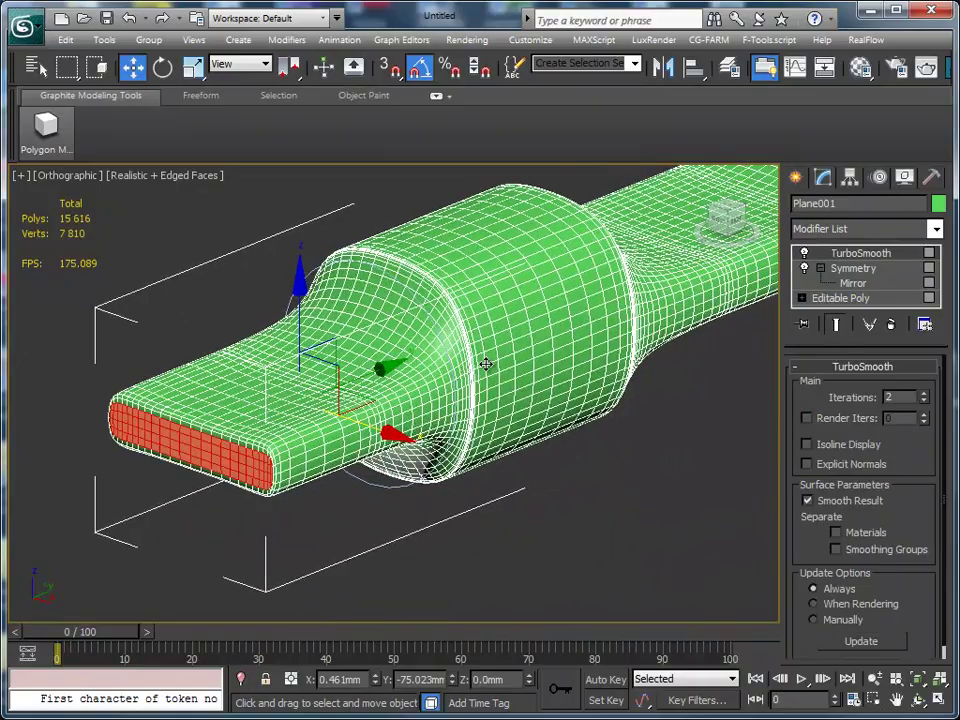
key(ctrl+z)
mouse_move(568, 358)
alt+middle_down()
mouse_move(433, 375)
mouse_move(471, 398)
mouse_move(440, 419)
alt+middle_up()
scroll(506, 396, down, 2)
scroll(506, 396, down, 2)
scroll(510, 392, up, 5)
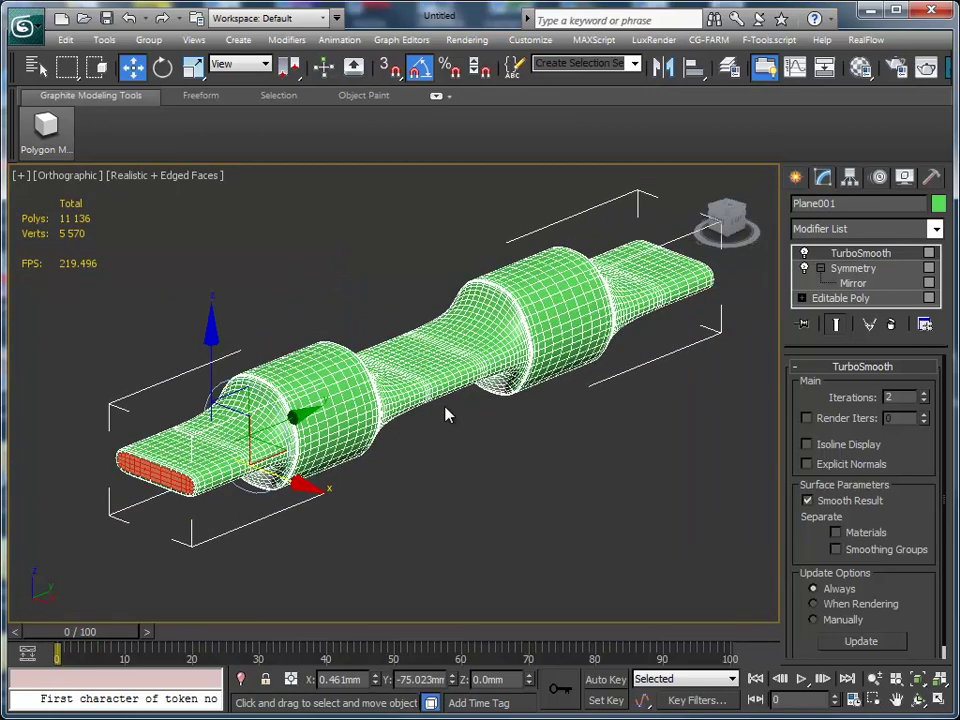